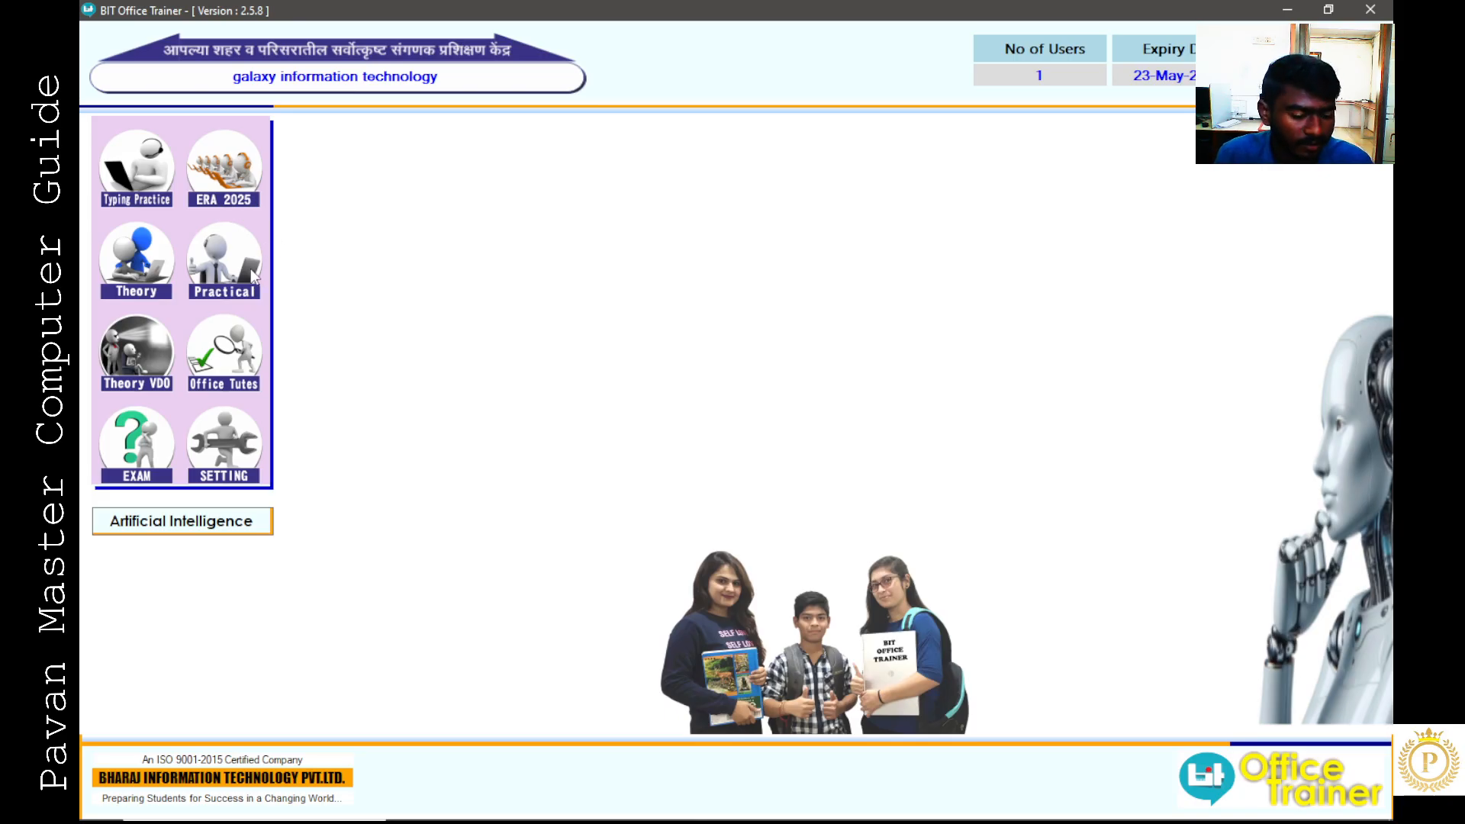
# - Launch the Mouse Highlight utility and minimize its settings window
pyautogui.press('super')
pyautogui.write('mou')
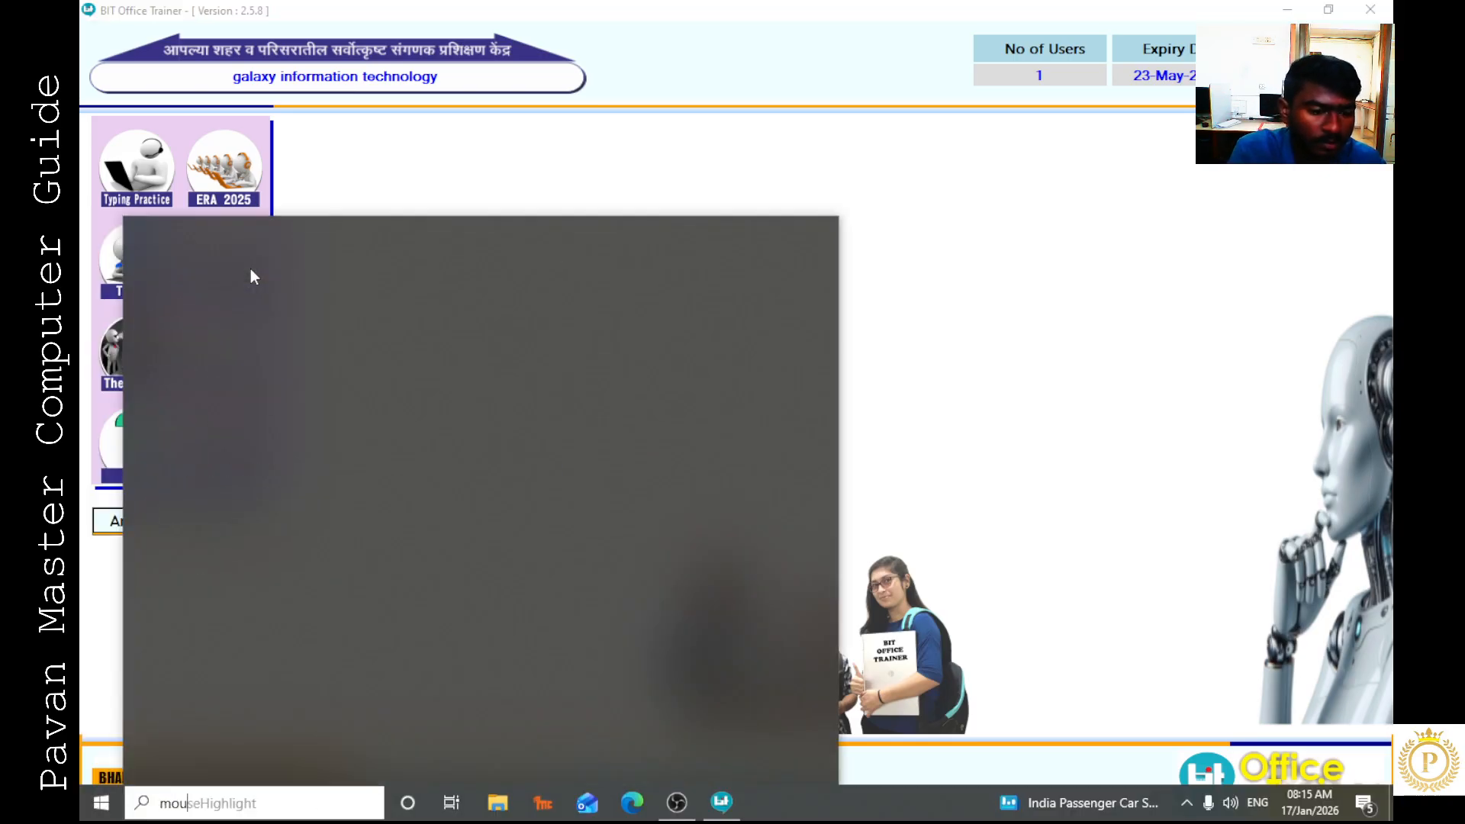
pyautogui.press('Return')
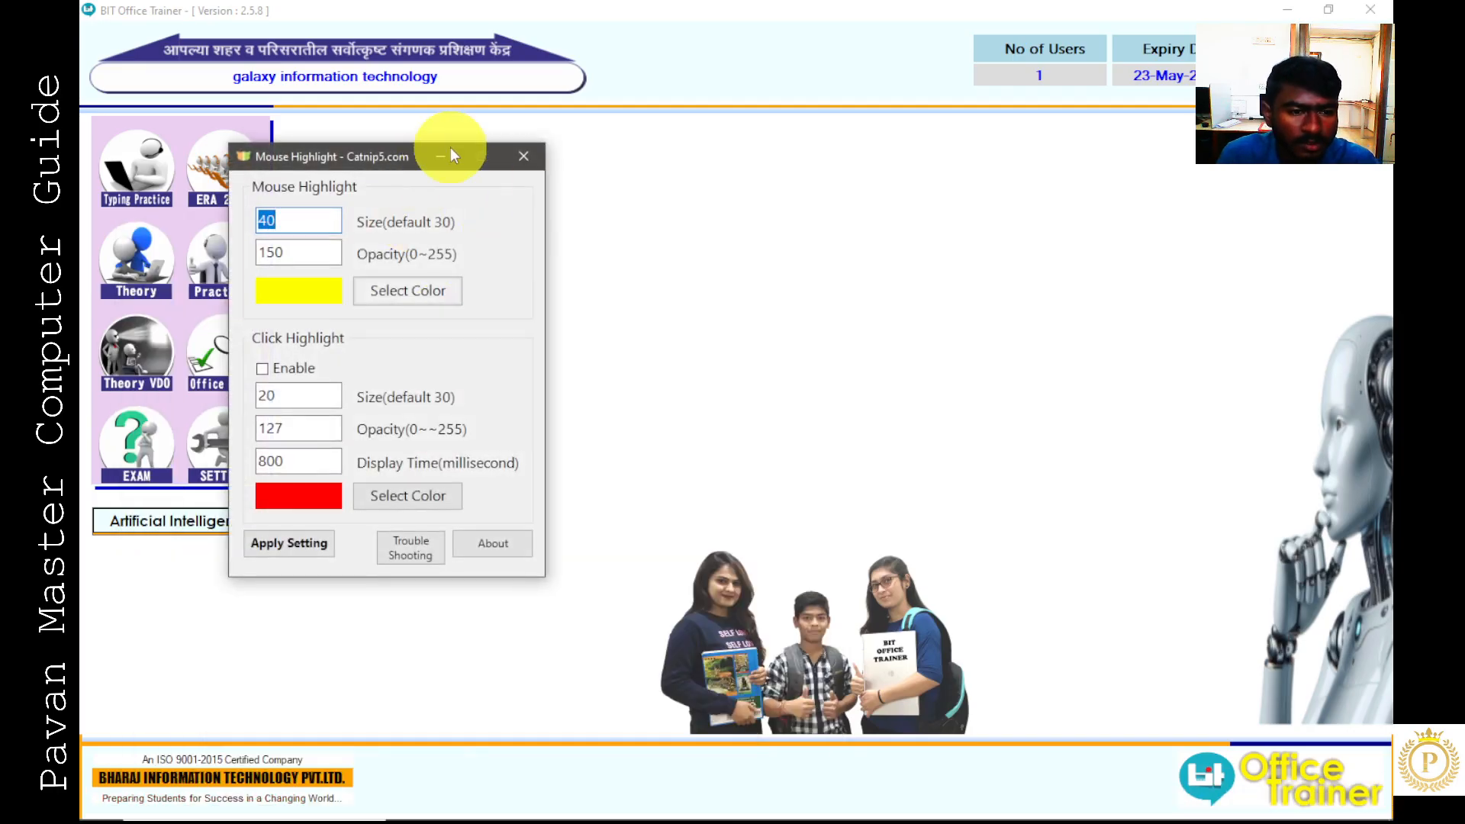
pyautogui.click(442, 157)
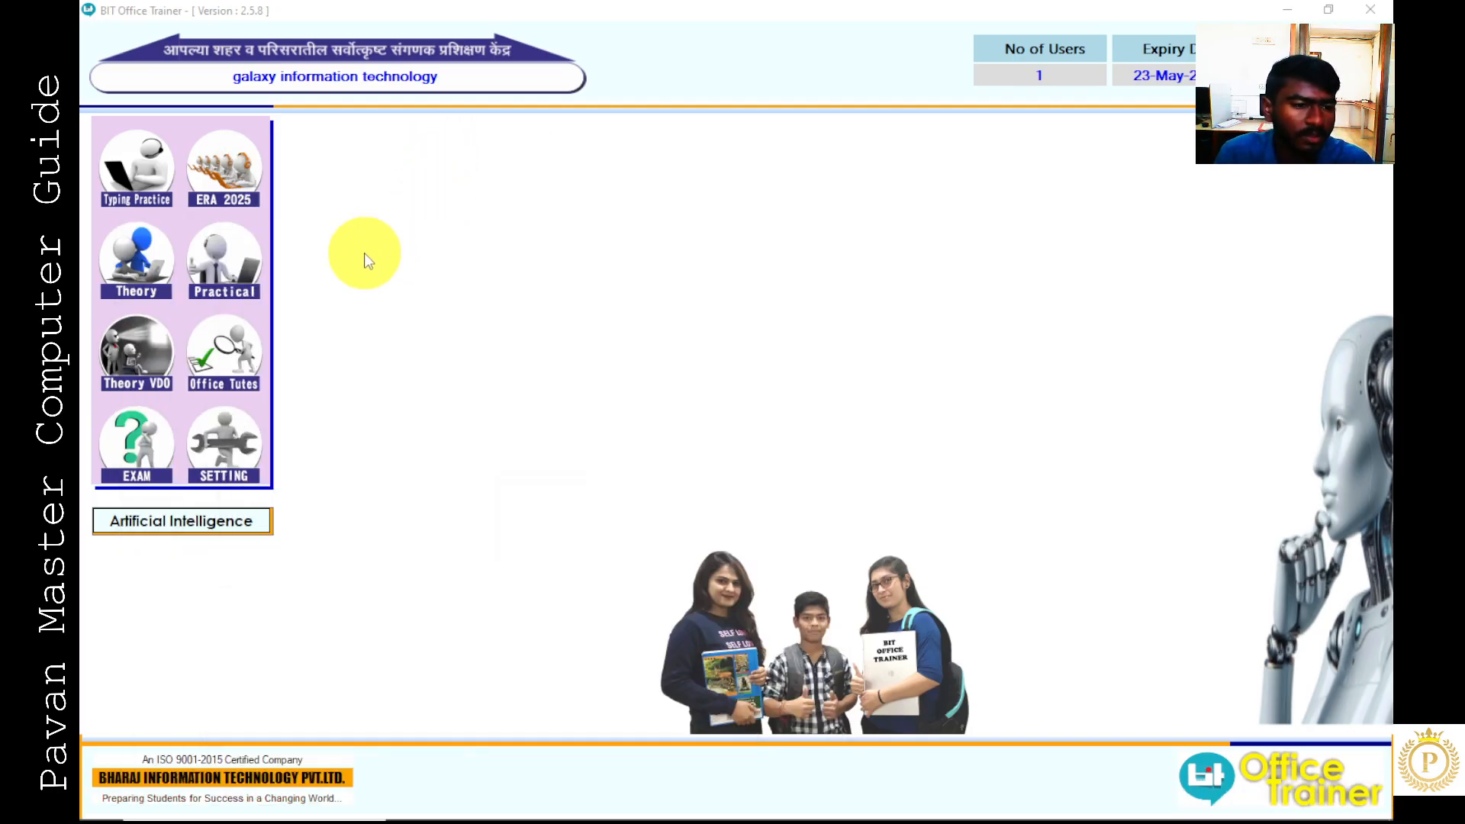
# - Open the Word practical exercises and start question 1
pyautogui.click(239, 273)
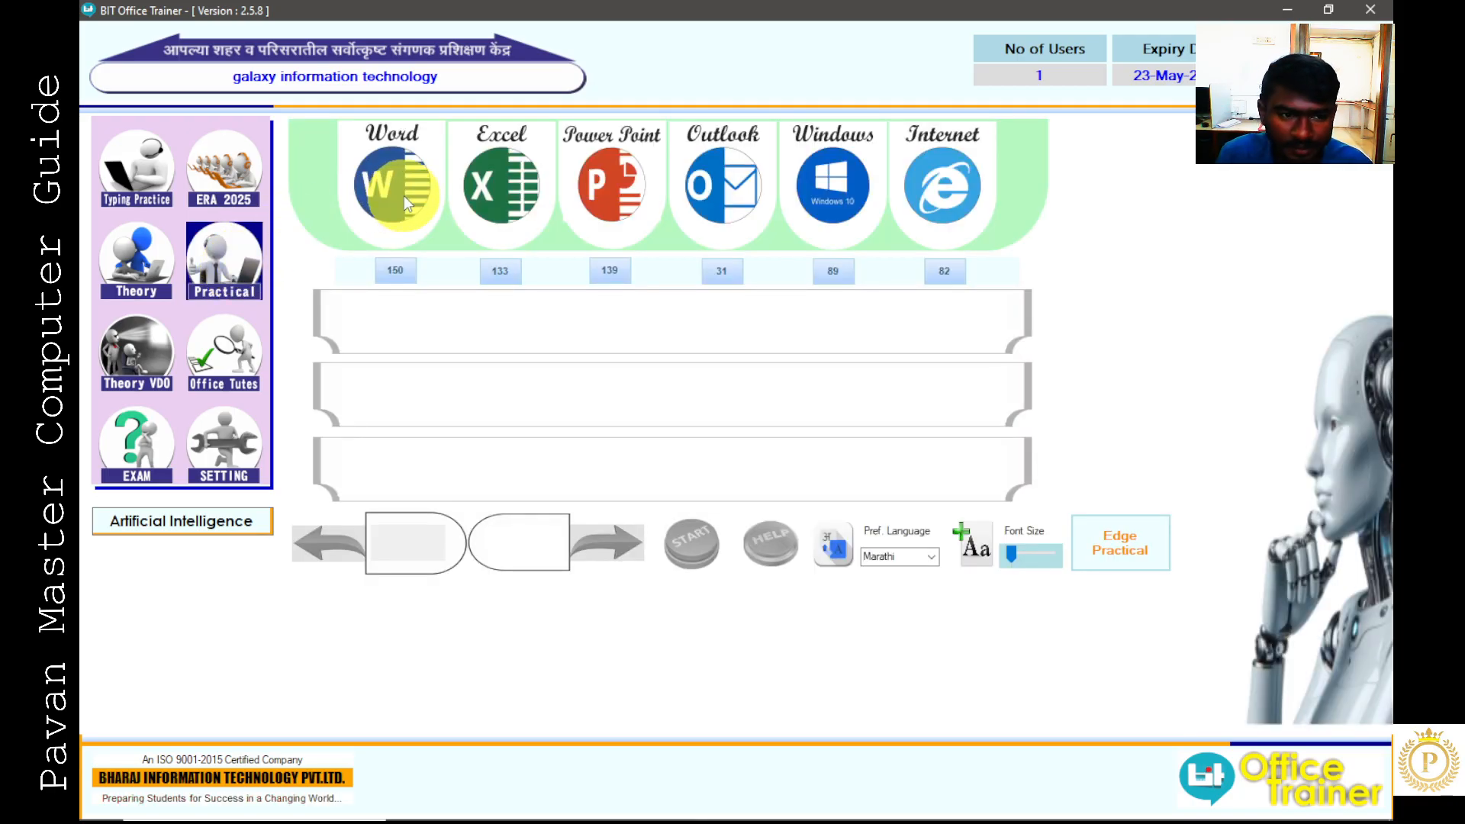
pyautogui.click(404, 195)
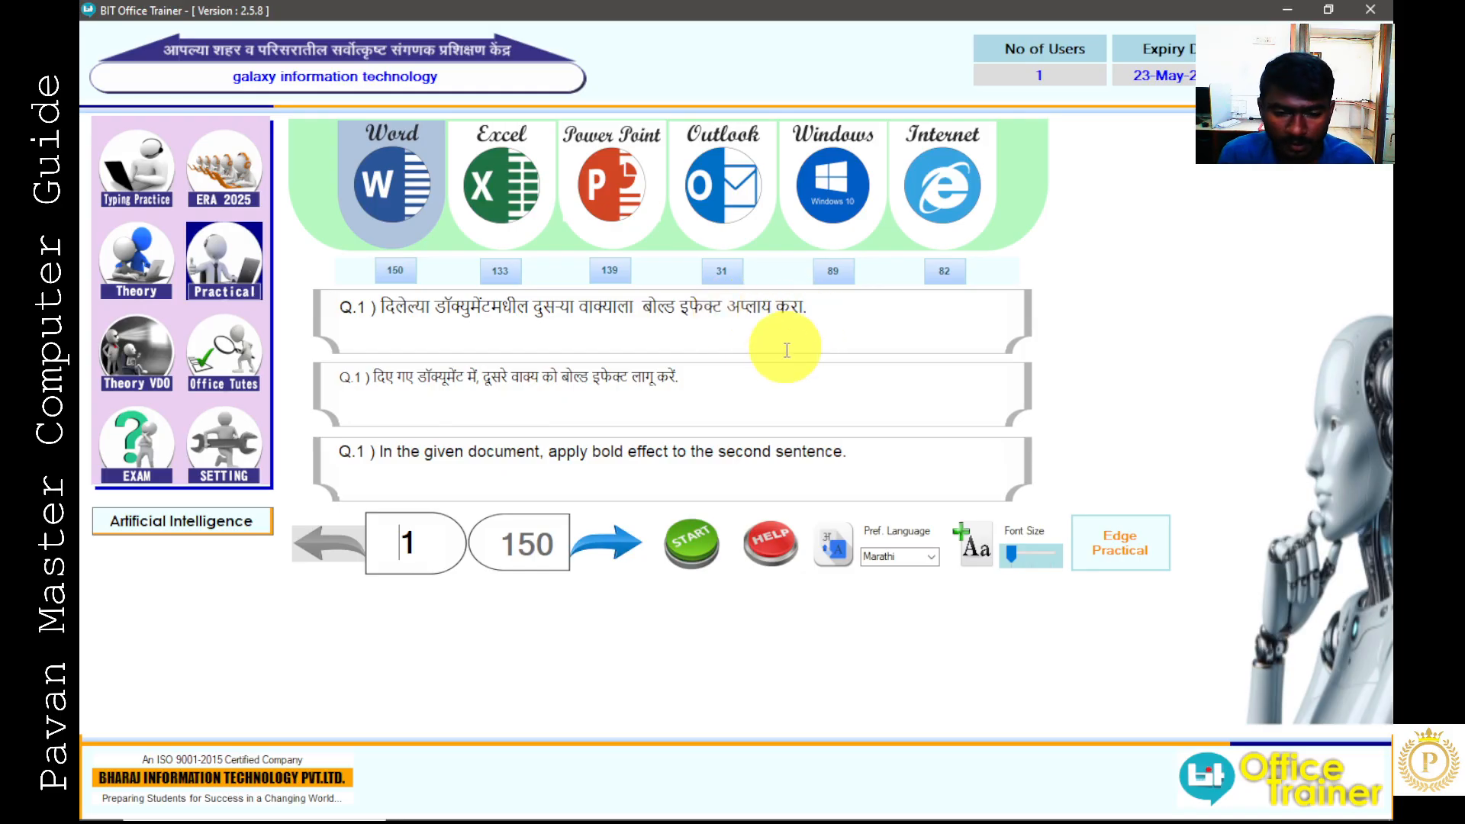
pyautogui.click(709, 547)
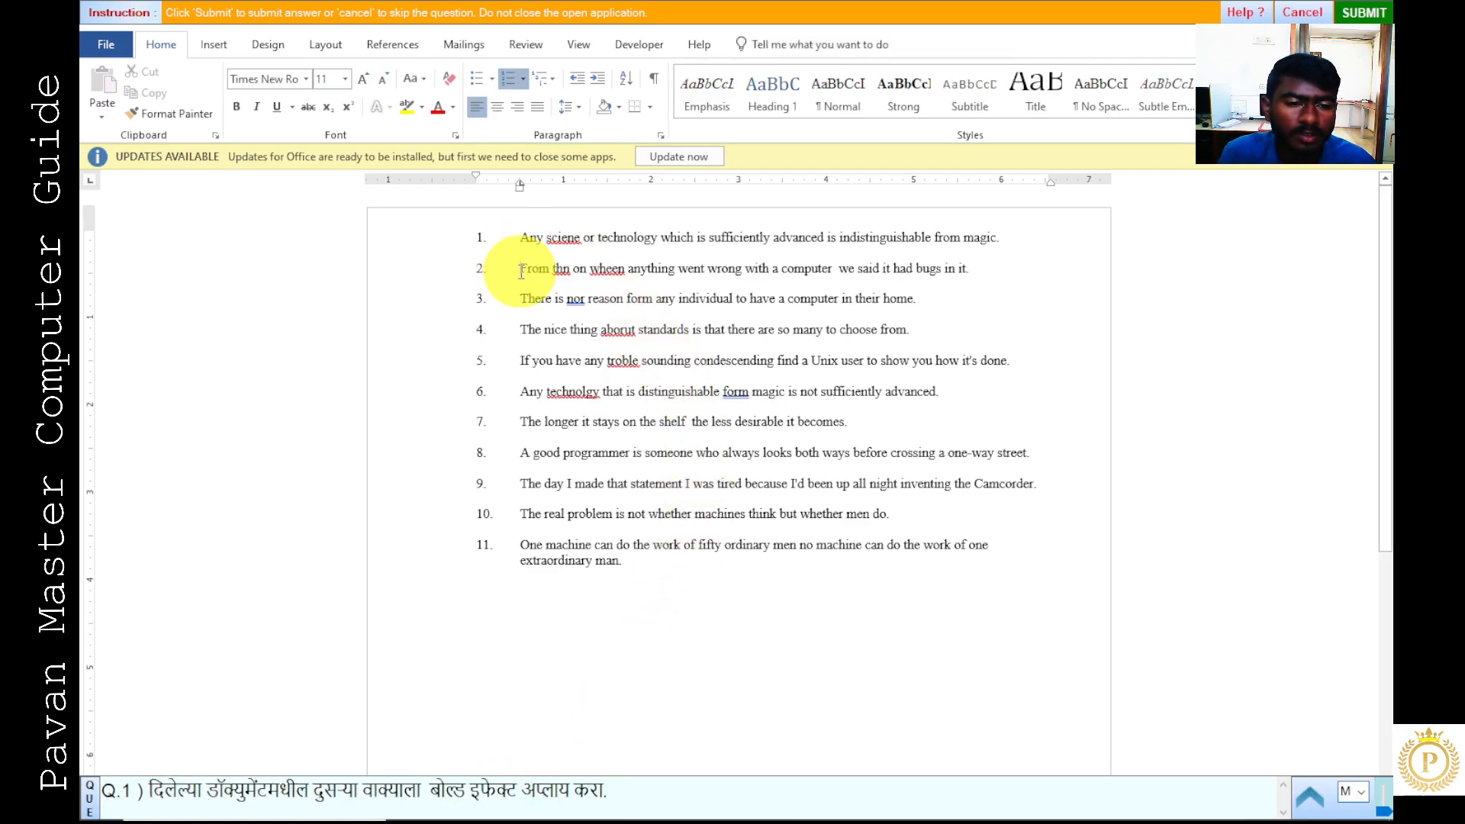
# - Apply bold to the second sentence of the numbered list
pyautogui.moveTo(531, 271); pyautogui.dragTo(923, 277)
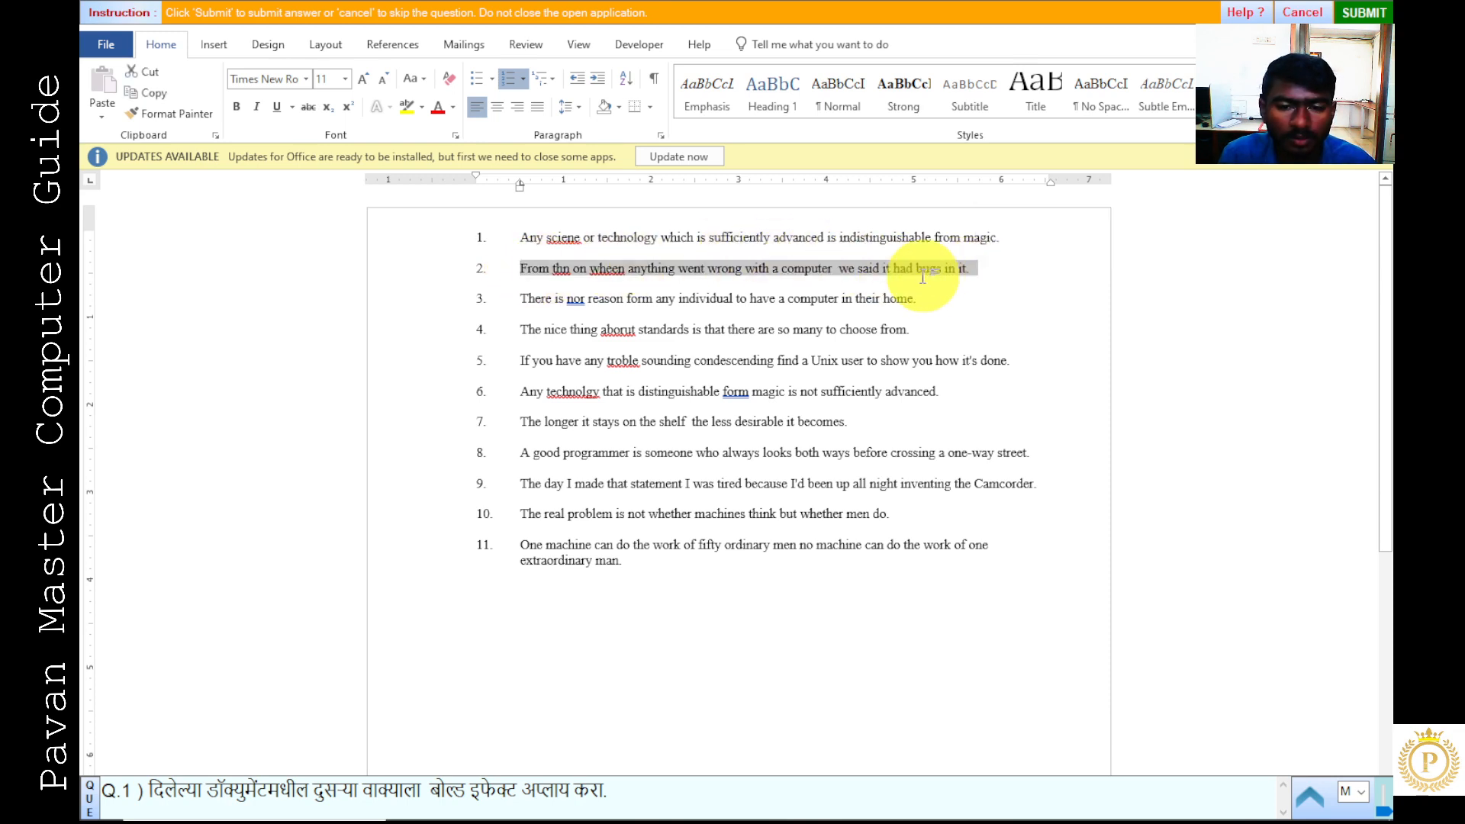
pyautogui.click(534, 270)
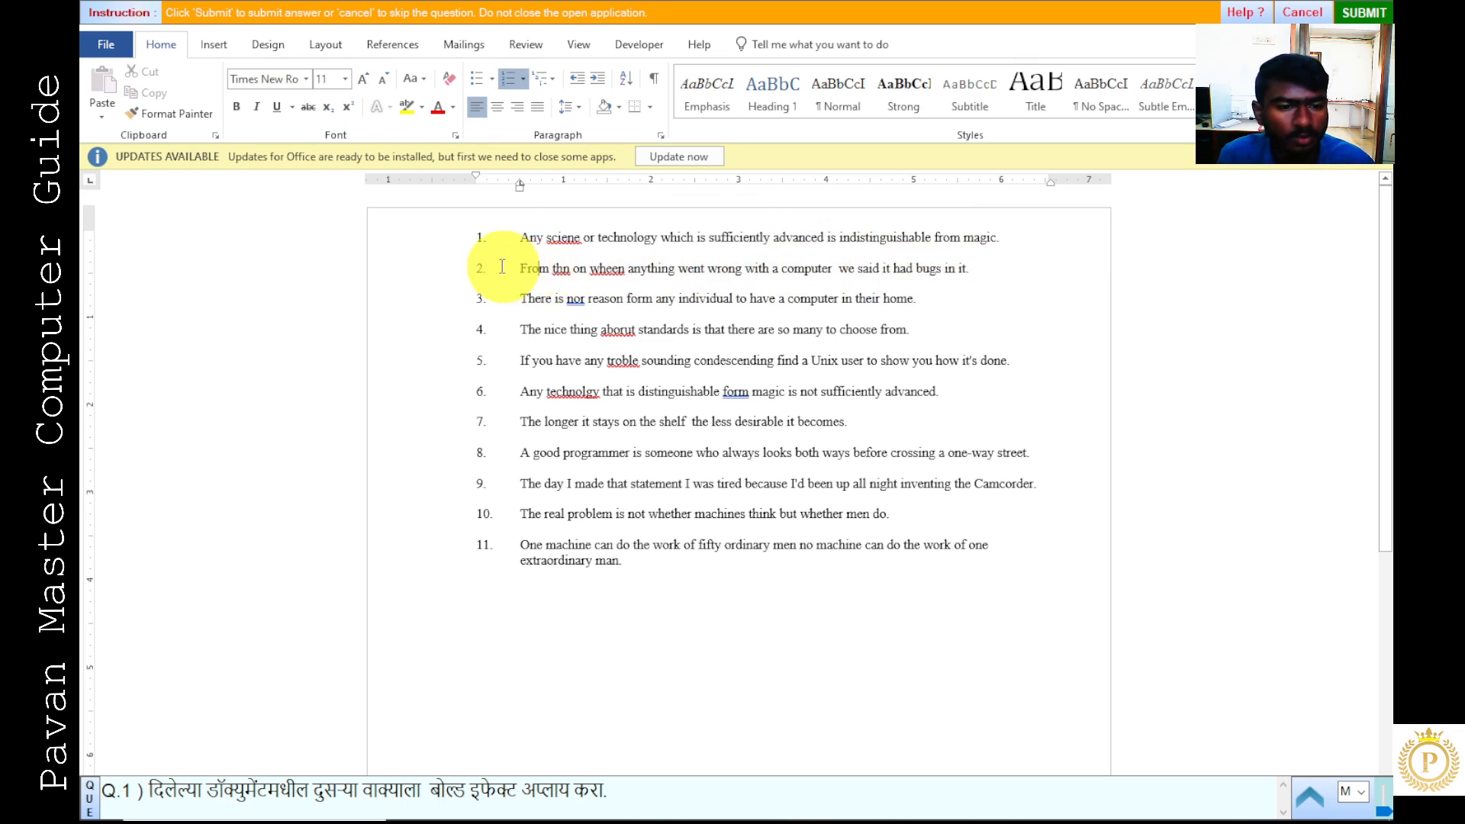
pyautogui.click(438, 275)
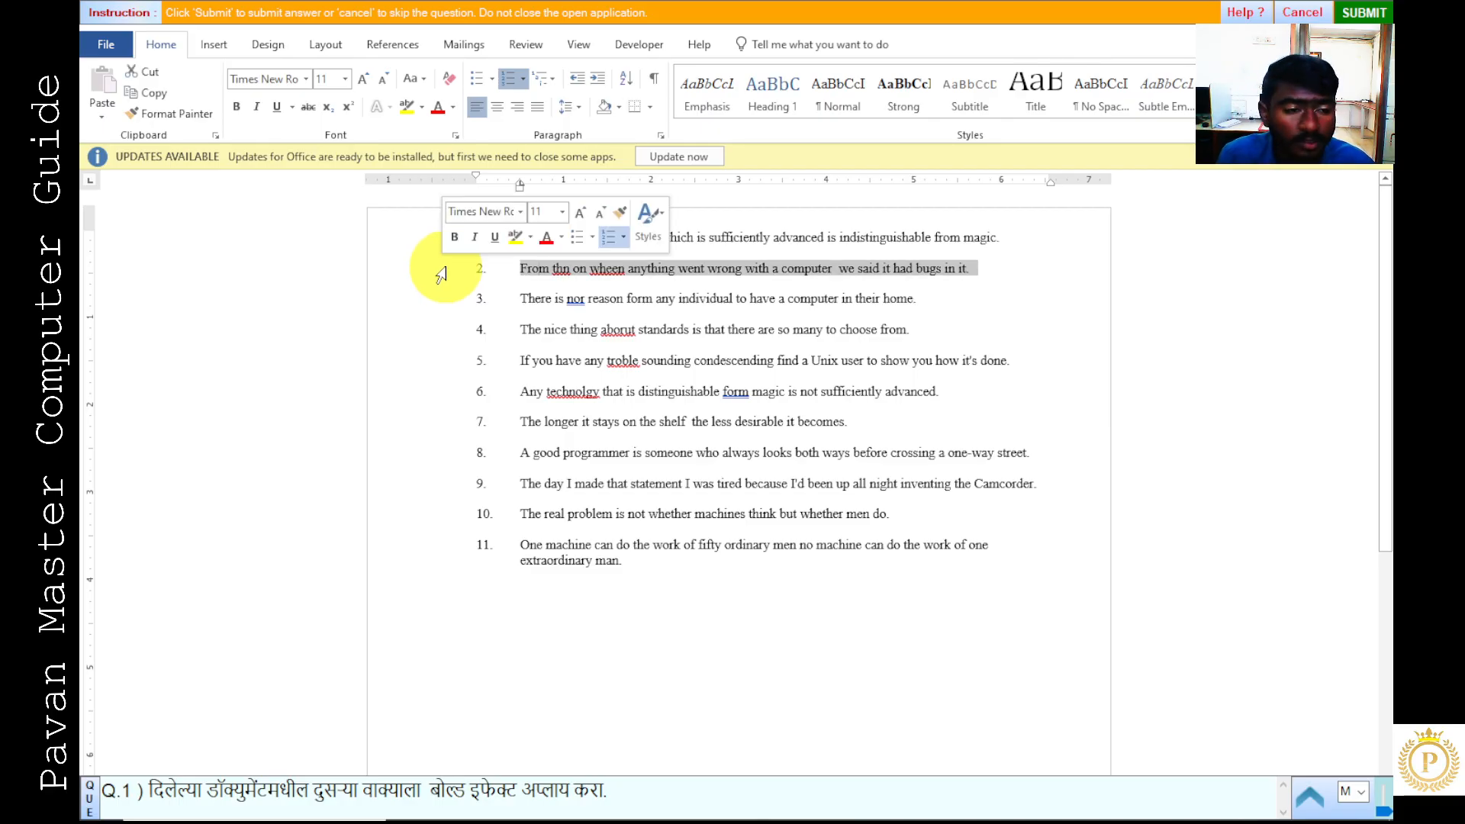
pyautogui.click(238, 108)
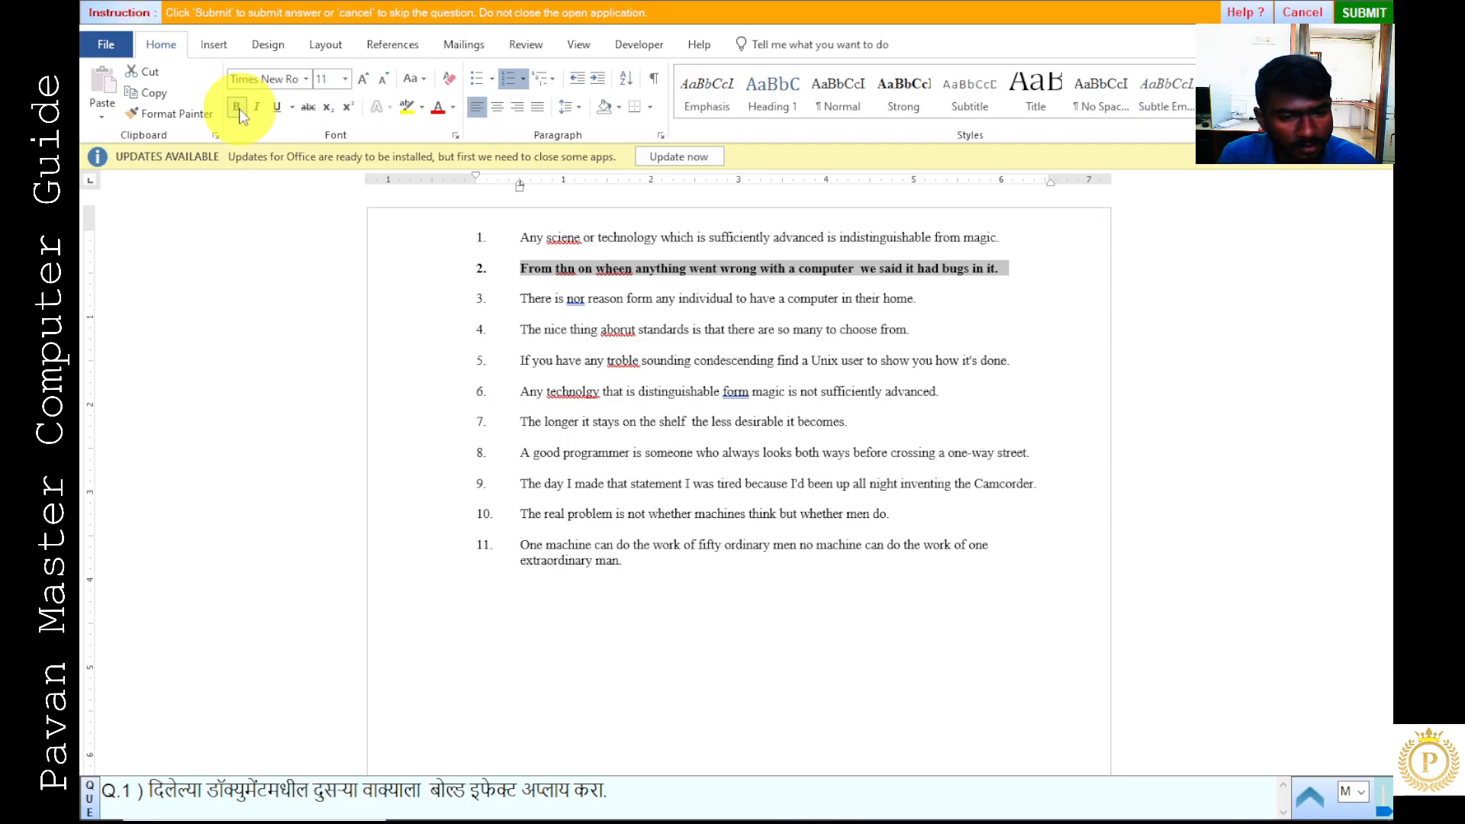
pyautogui.click(834, 325)
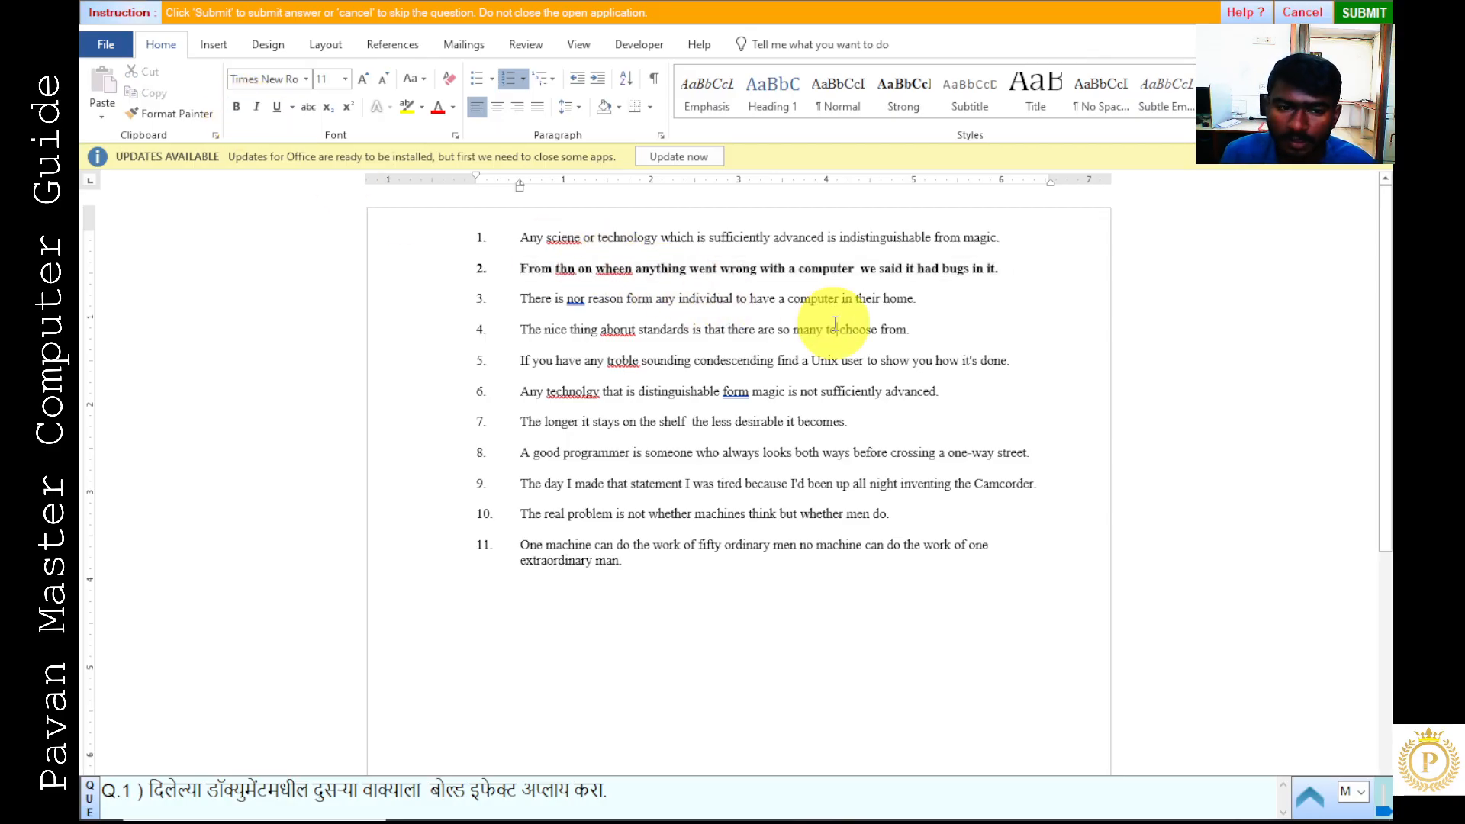
# - Submit the answer to question 1 and start question 2
pyautogui.click(1358, 14)
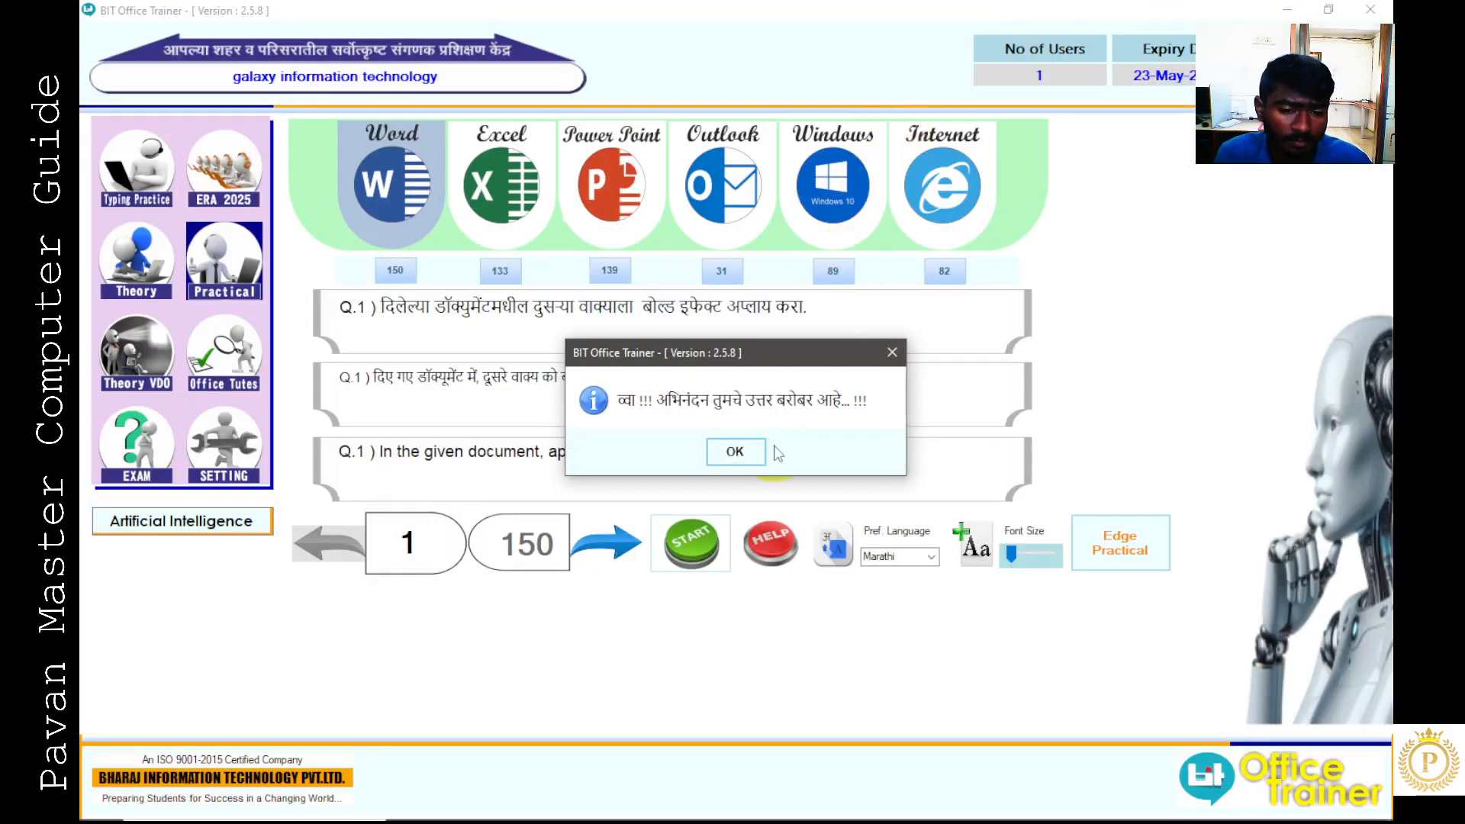
pyautogui.click(735, 451)
pyautogui.click(612, 547)
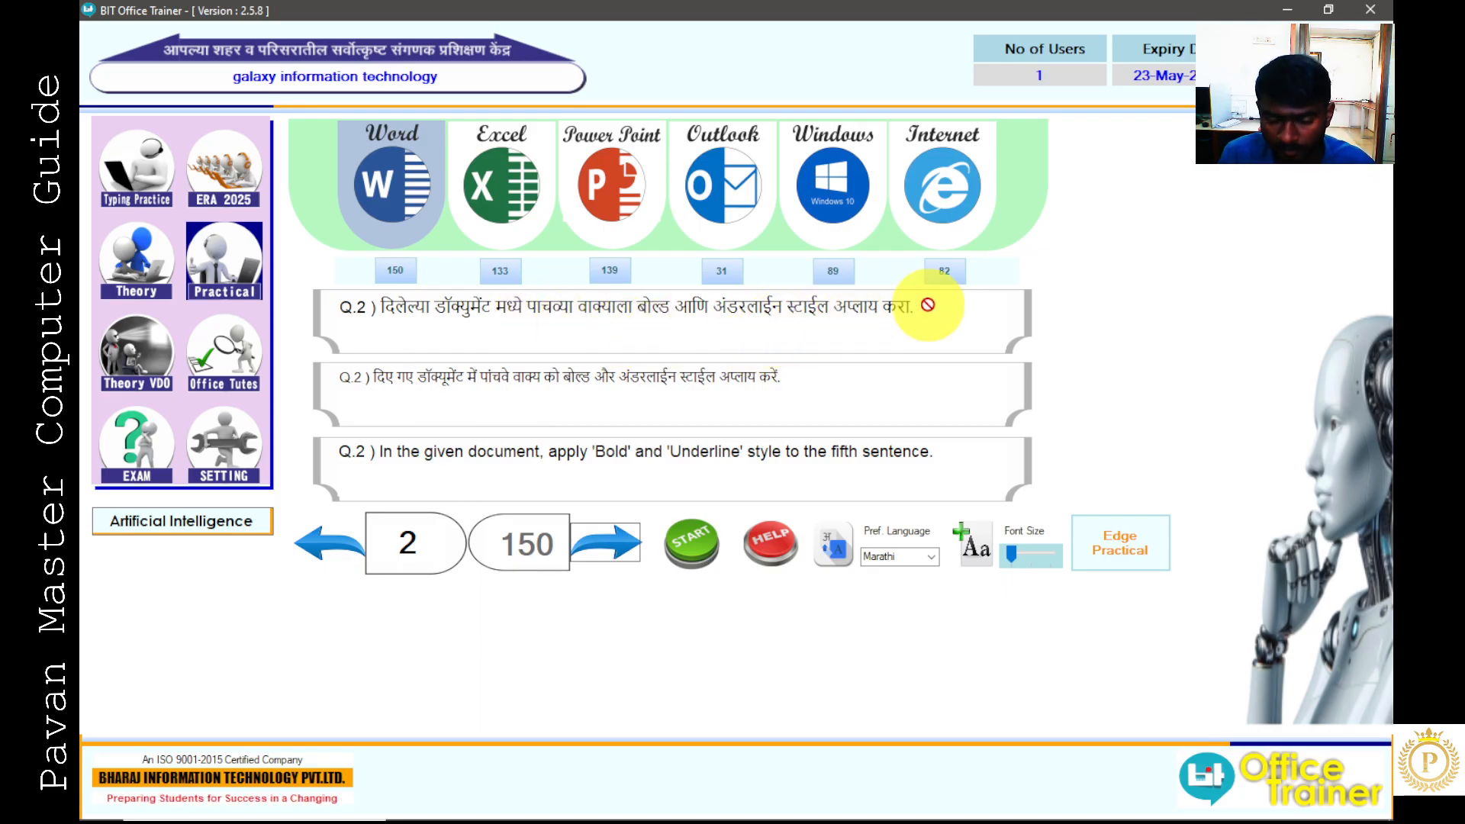
pyautogui.click(691, 545)
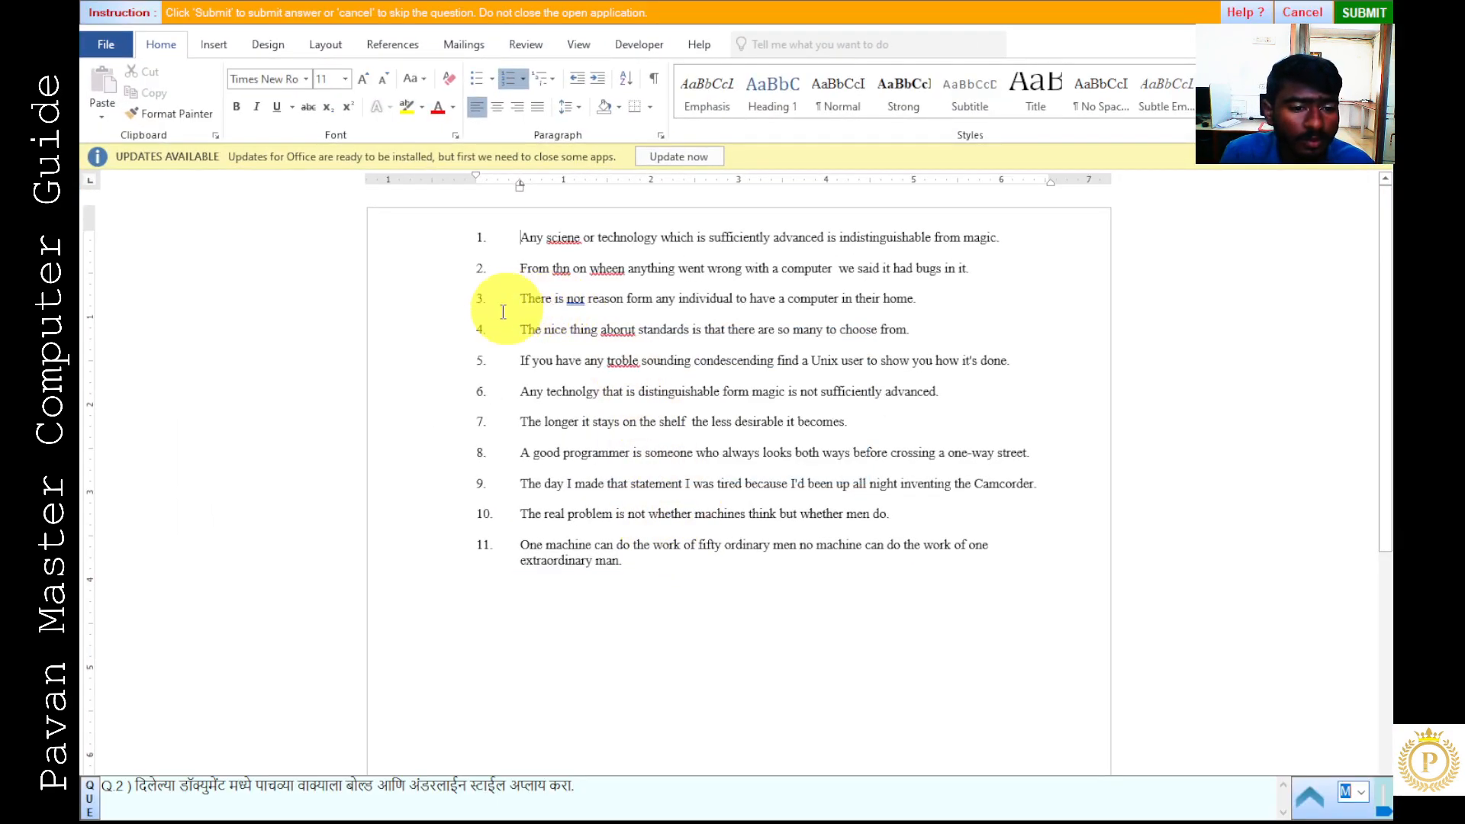
# - Apply bold and underline to the fifth sentence of the numbered list
pyautogui.click(431, 372)
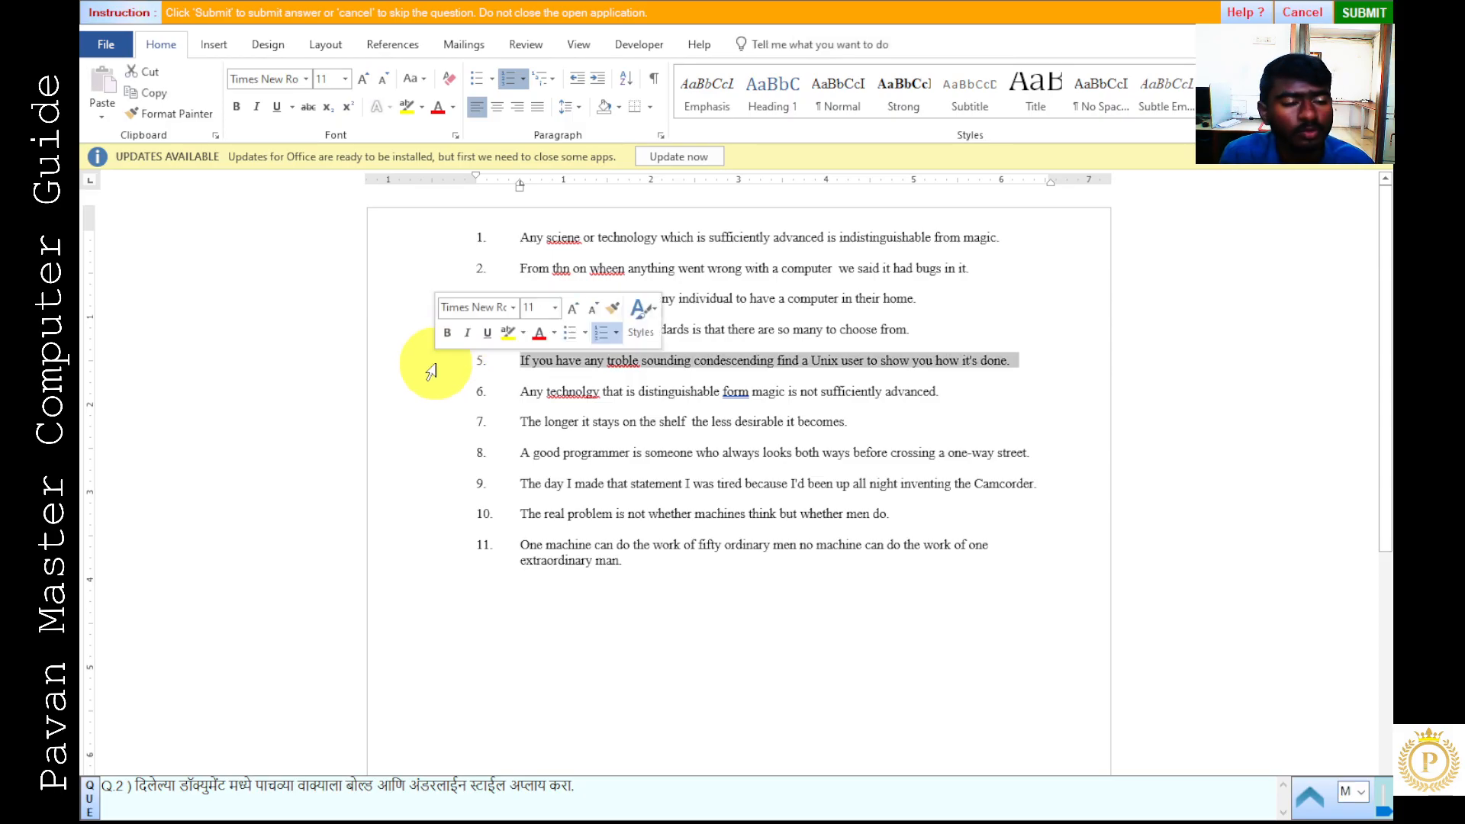
pyautogui.click(236, 108)
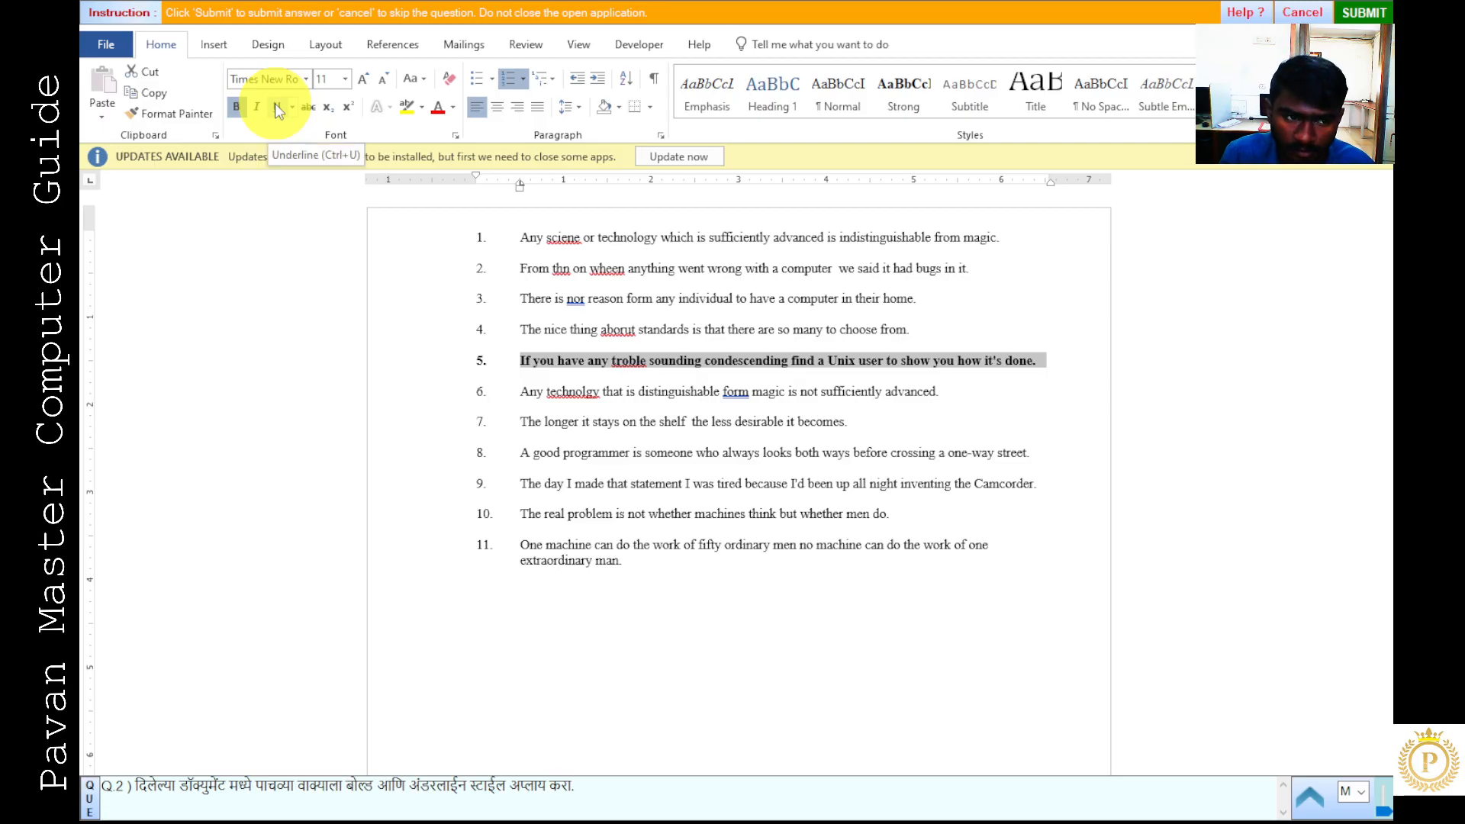
pyautogui.click(275, 106)
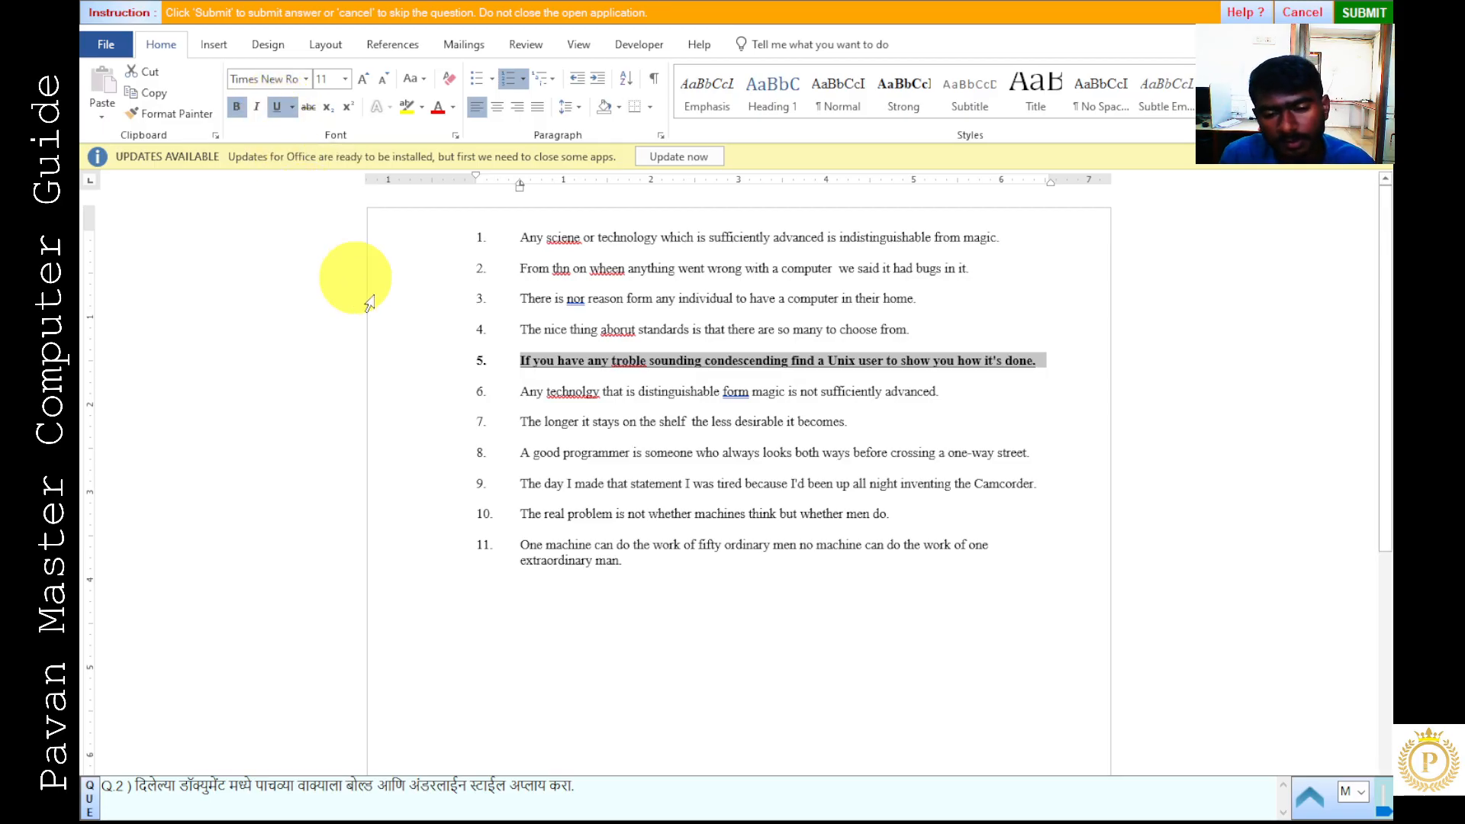
# - Submit the answer to question 2 and start question 3
pyautogui.click(1357, 16)
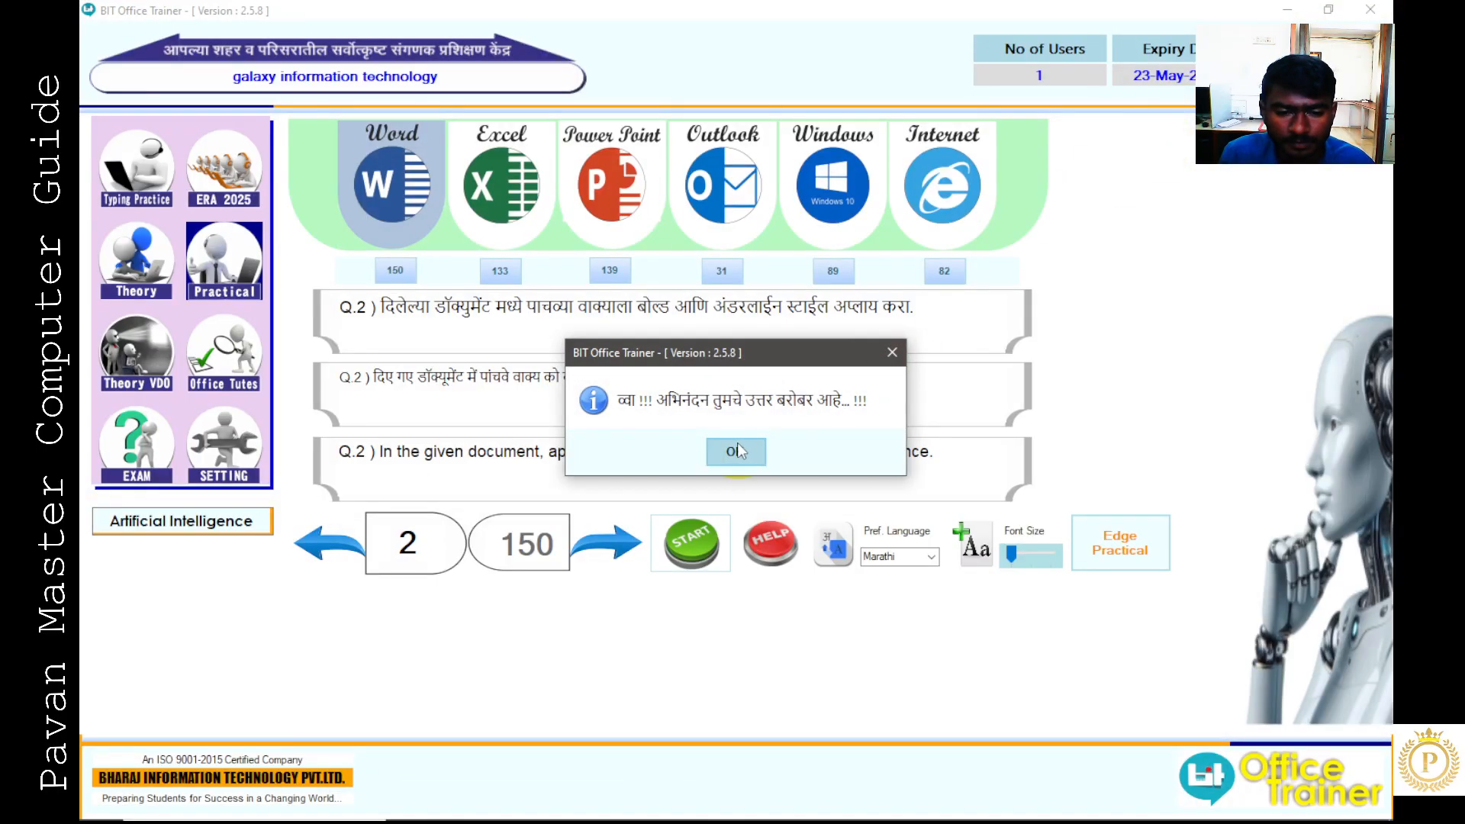
pyautogui.click(709, 458)
pyautogui.click(610, 550)
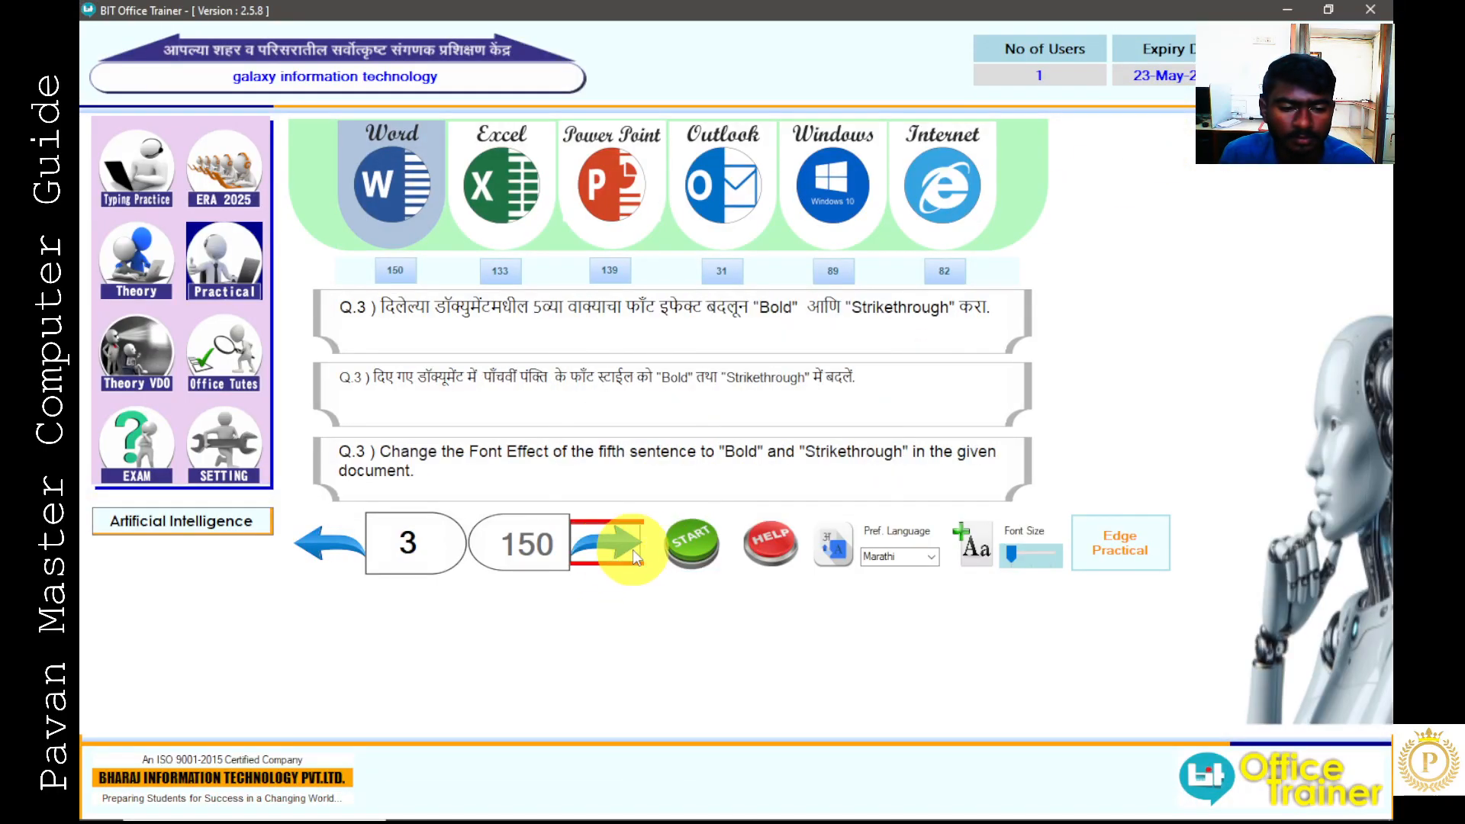
pyautogui.click(688, 552)
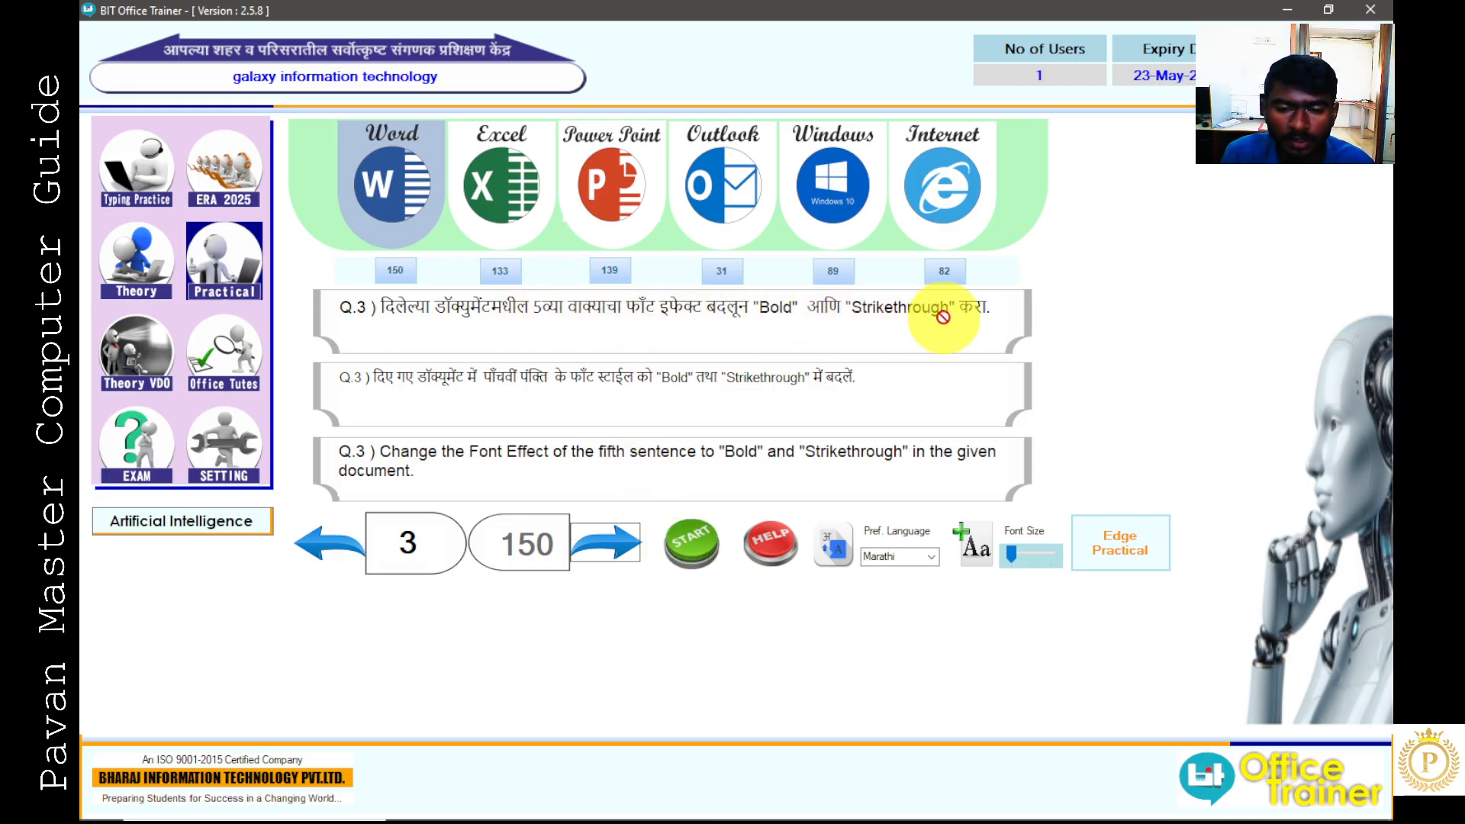
pyautogui.click(695, 543)
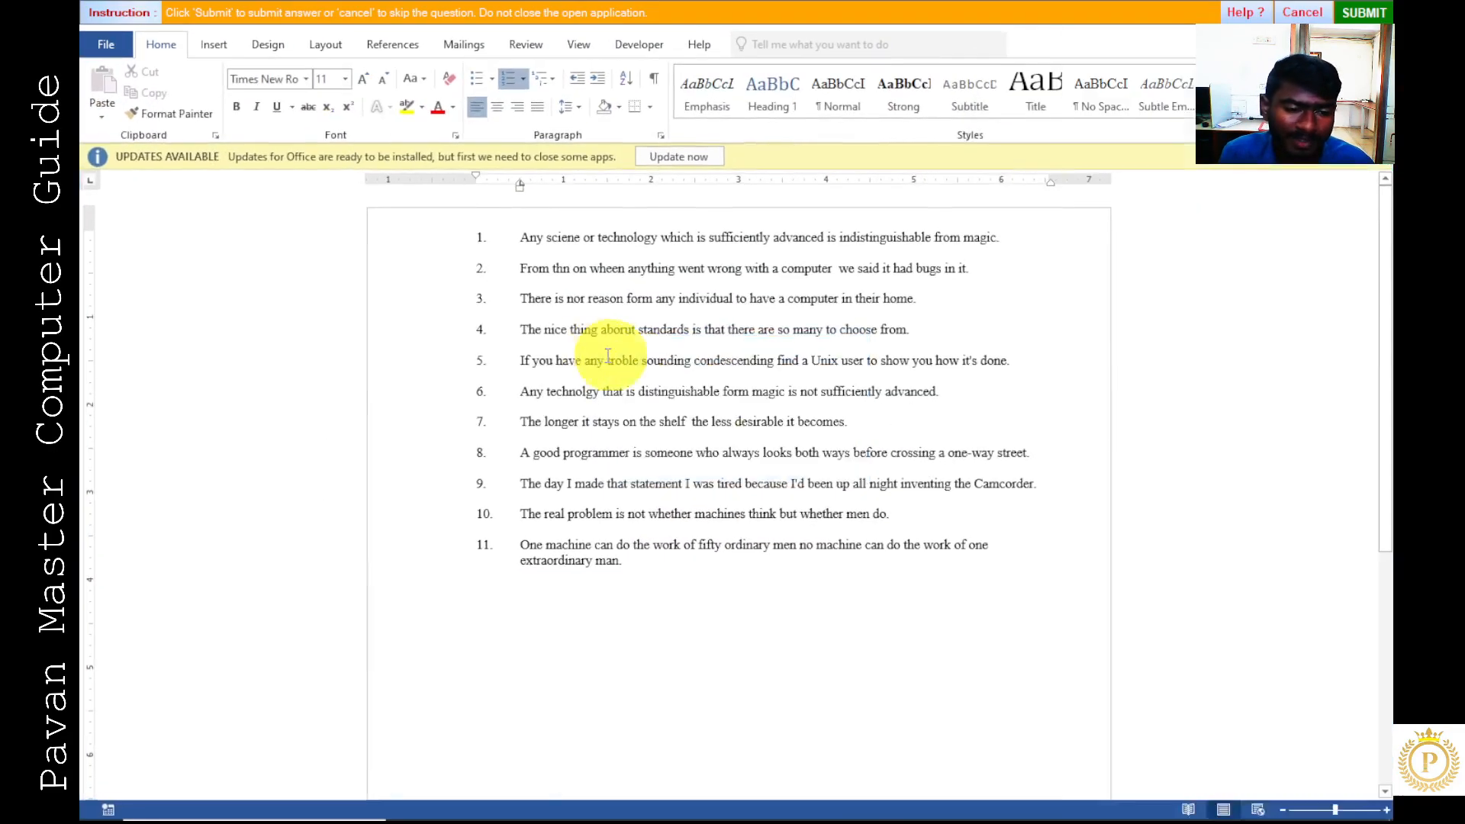
# - Apply bold and strikethrough to the fifth sentence of the numbered list
pyautogui.click(430, 367)
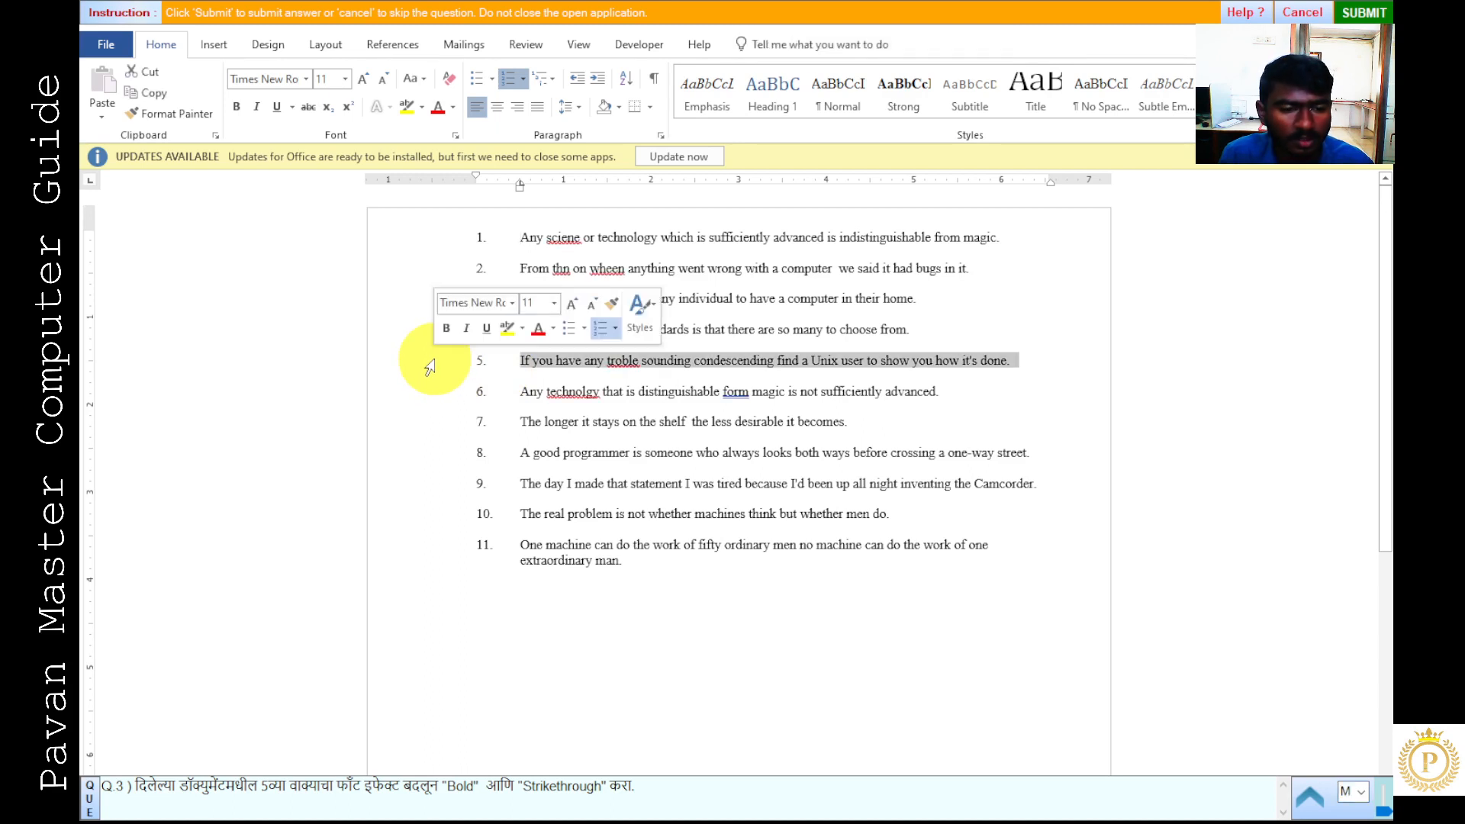
pyautogui.click(236, 109)
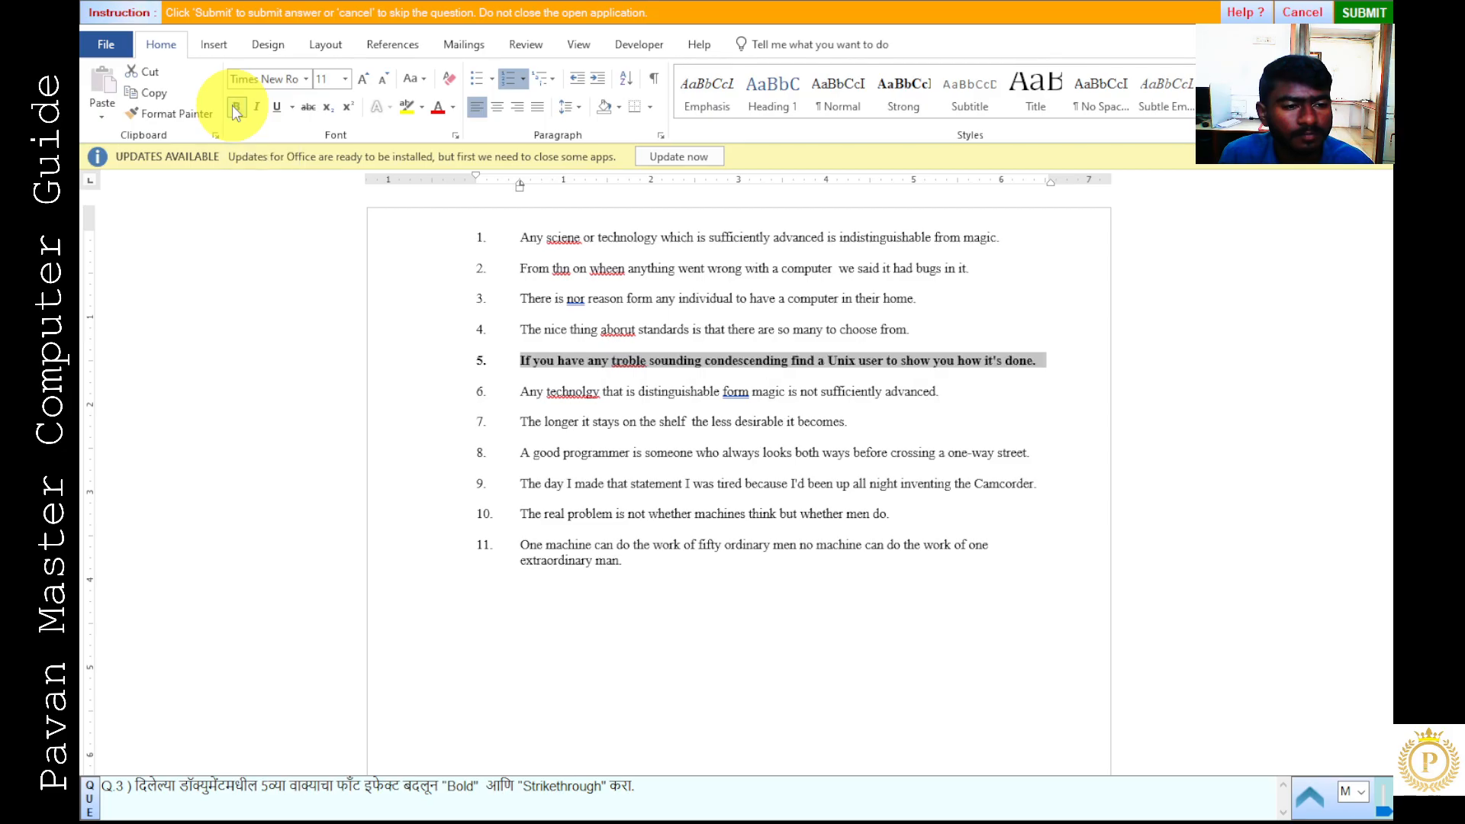
pyautogui.click(308, 108)
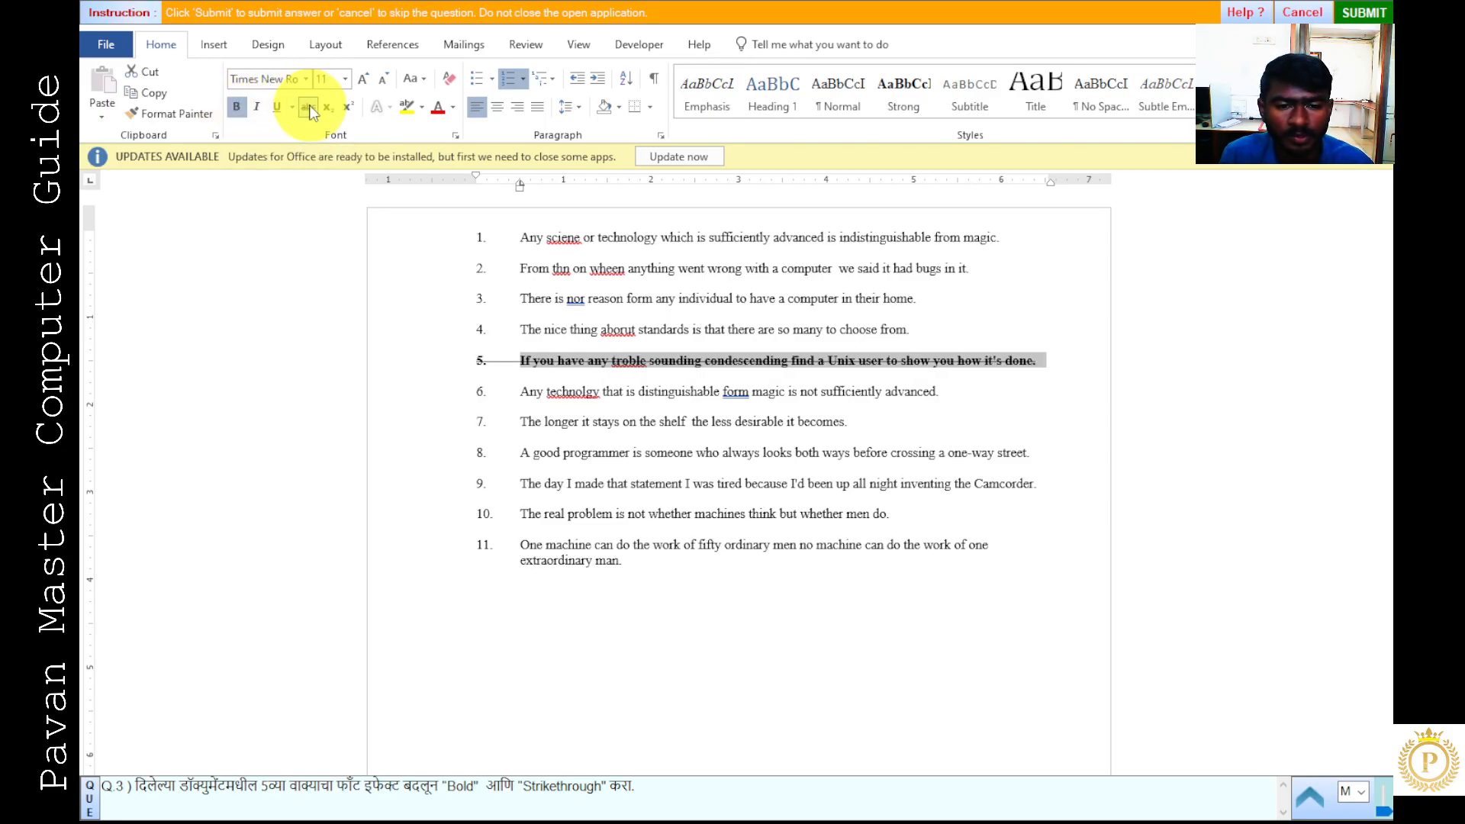
pyautogui.click(779, 307)
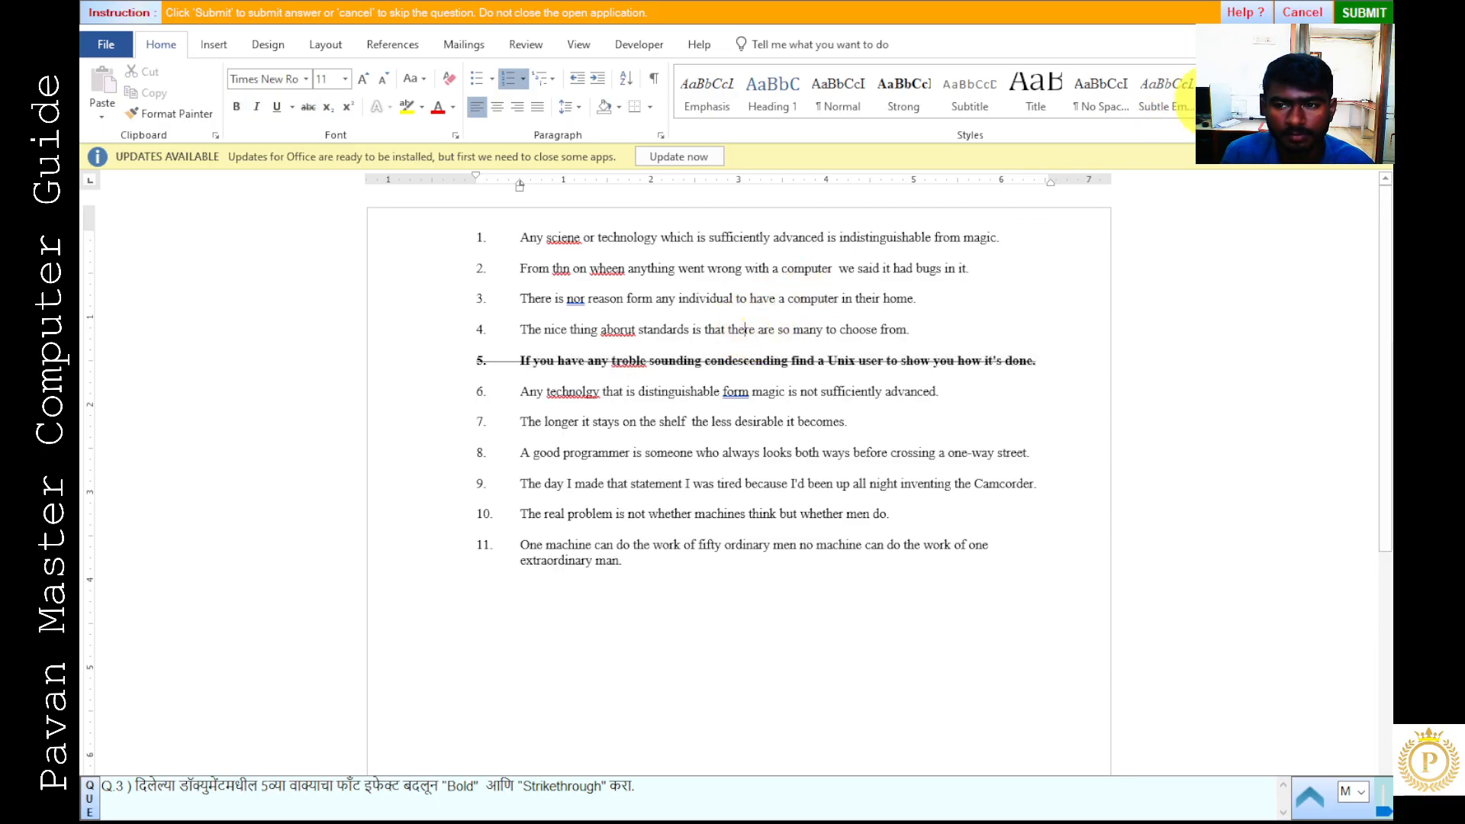
# - Submit the answer to question 3 and start question 4
pyautogui.click(1382, 13)
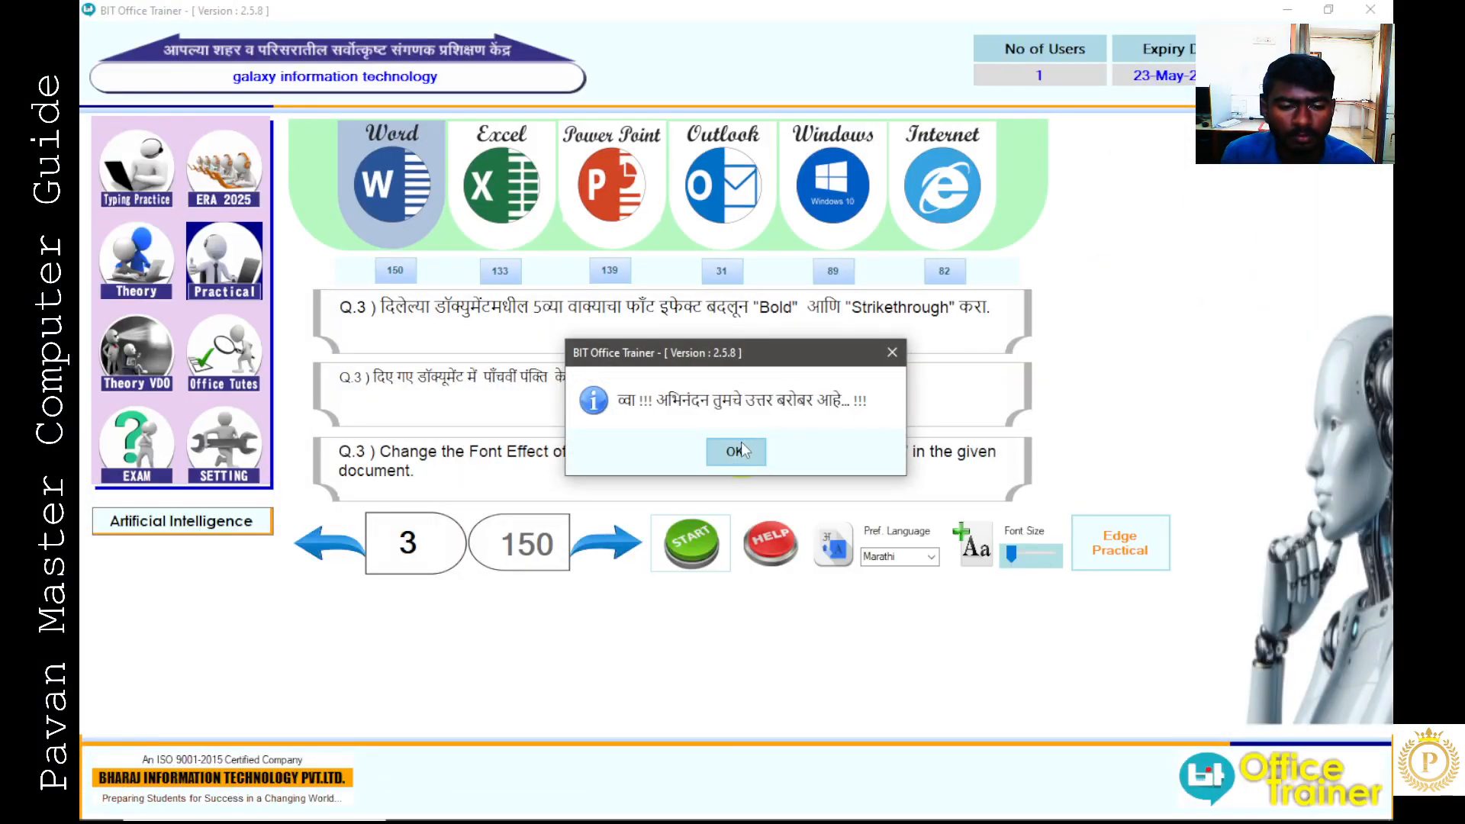
pyautogui.click(737, 450)
pyautogui.click(614, 550)
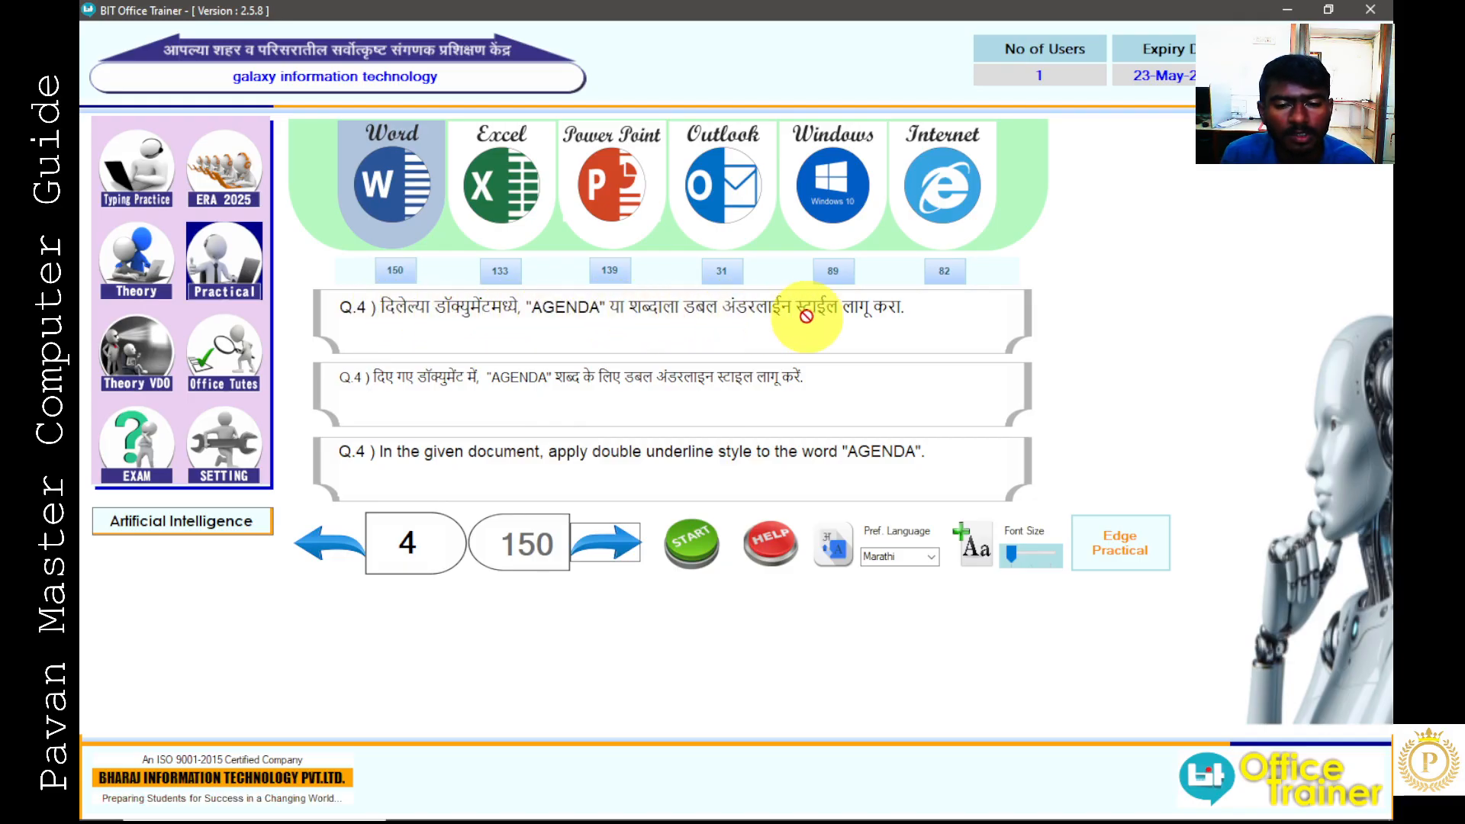
pyautogui.click(691, 543)
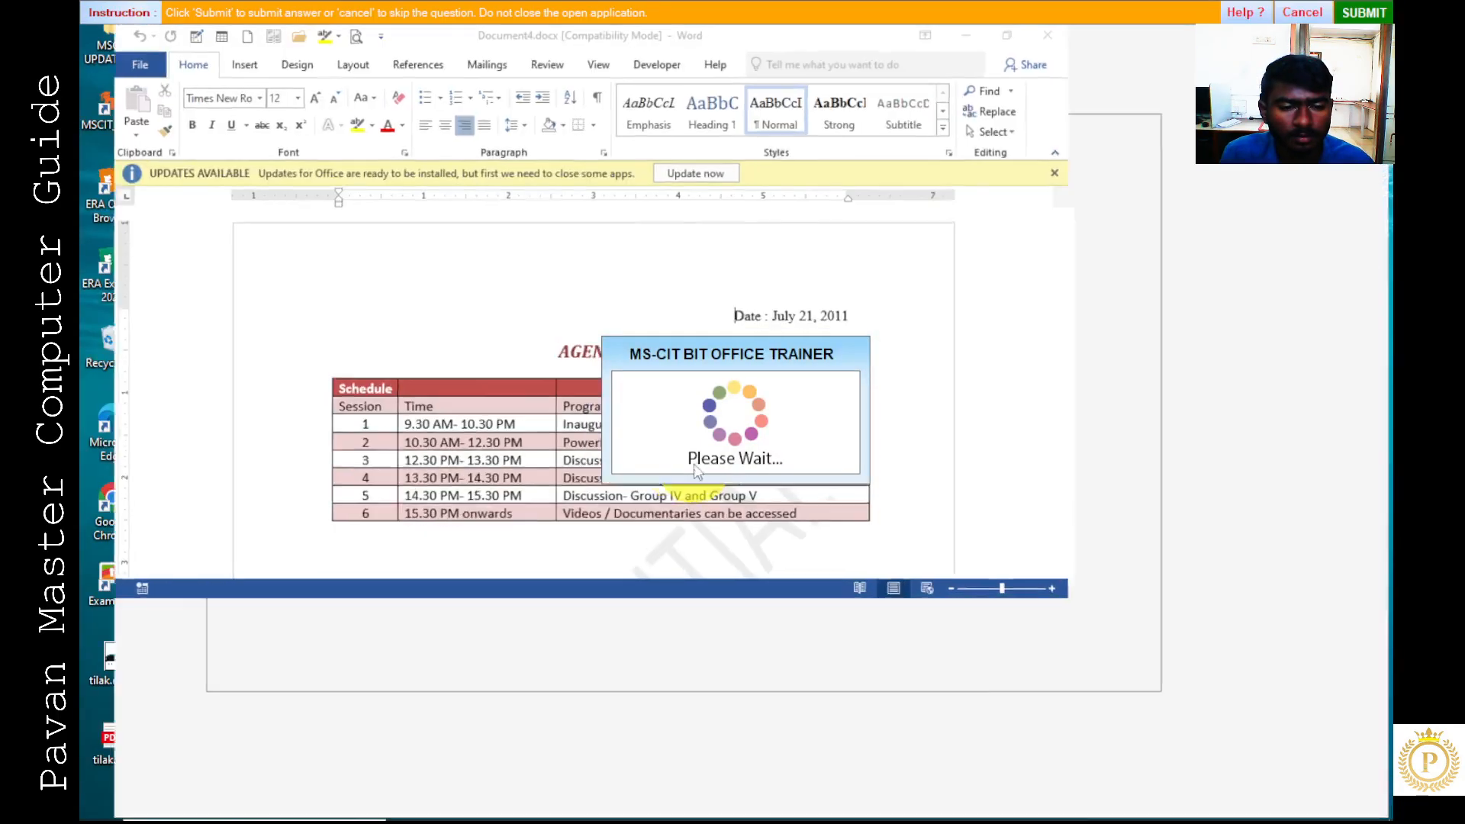
# - Apply a double underline to the heading word "AGENDA" above the schedule table
pyautogui.doubleClick(736, 341)
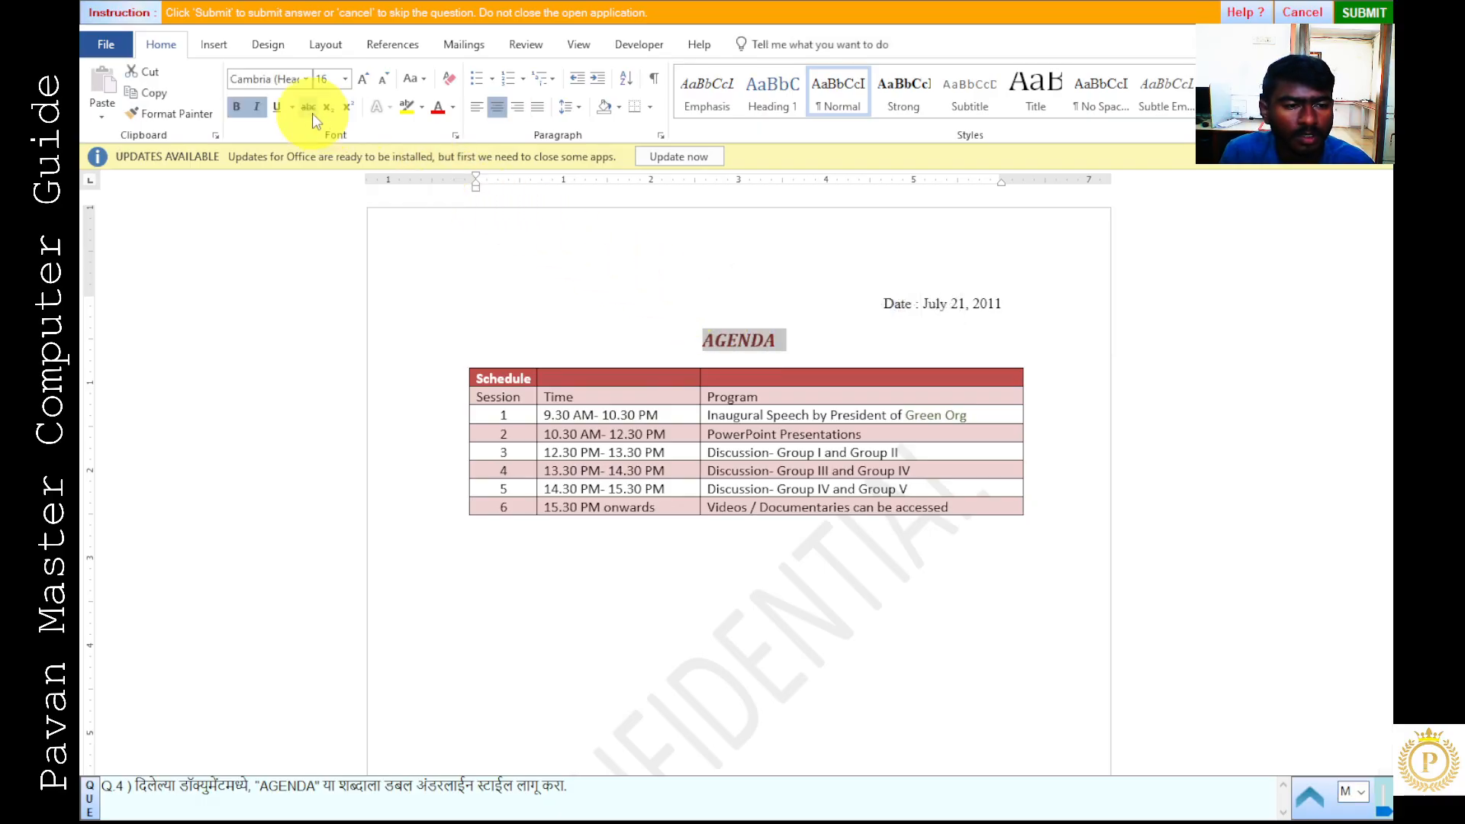
pyautogui.click(292, 106)
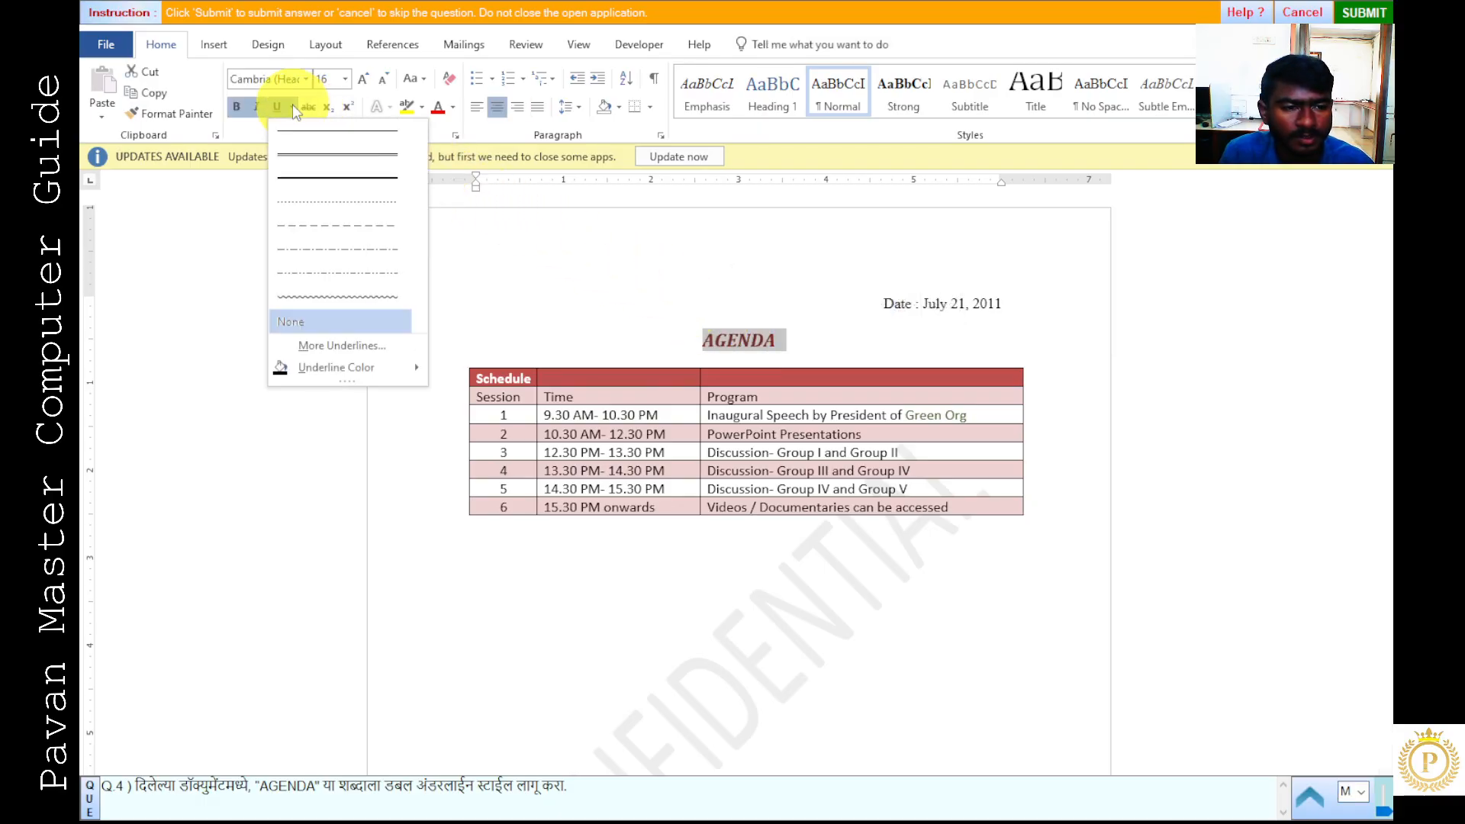
pyautogui.click(310, 161)
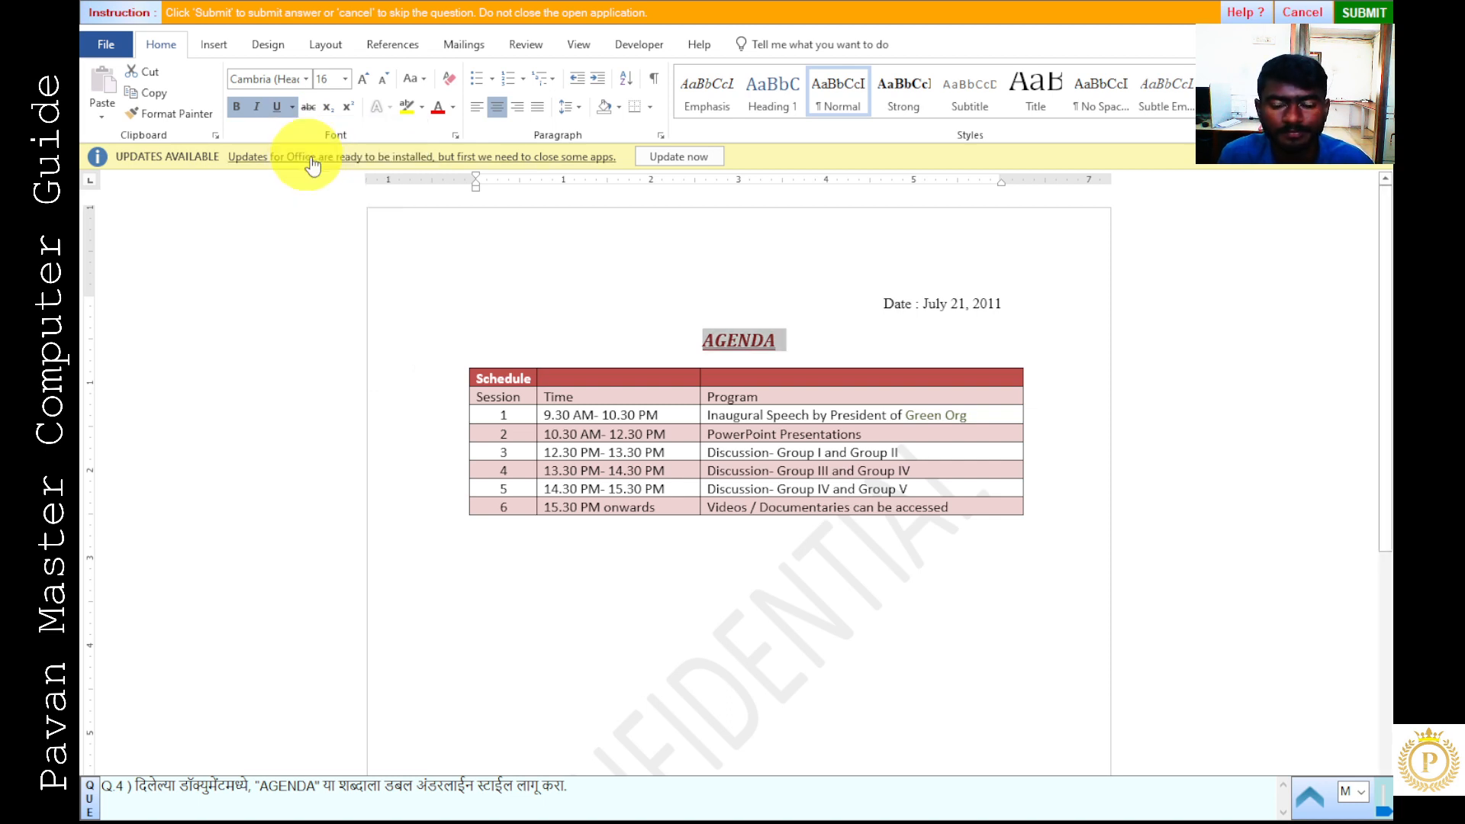
pyautogui.click(916, 351)
# - Submit the answer to question 4 and start question 5
pyautogui.click(1370, 14)
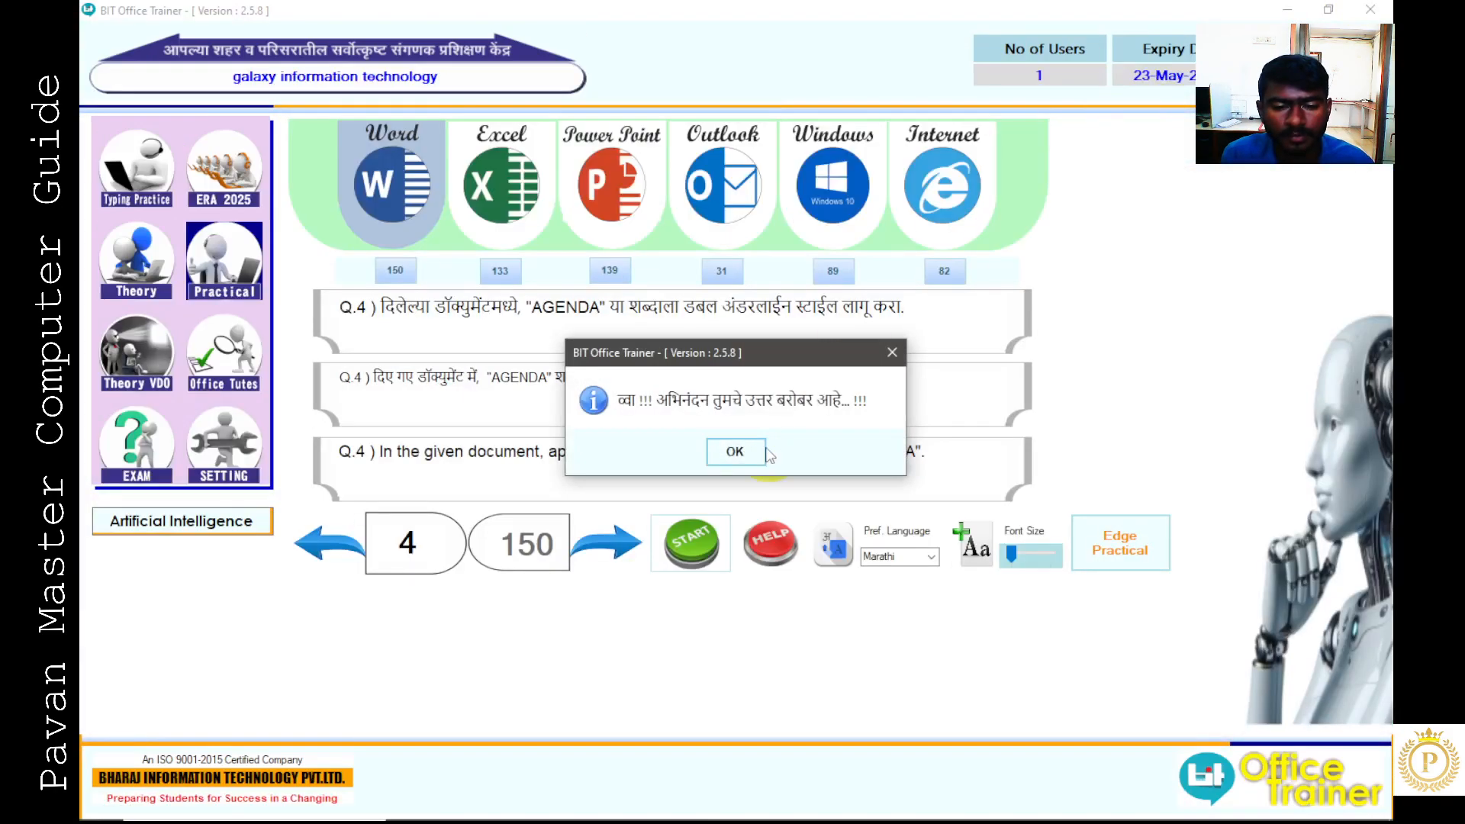
pyautogui.click(766, 451)
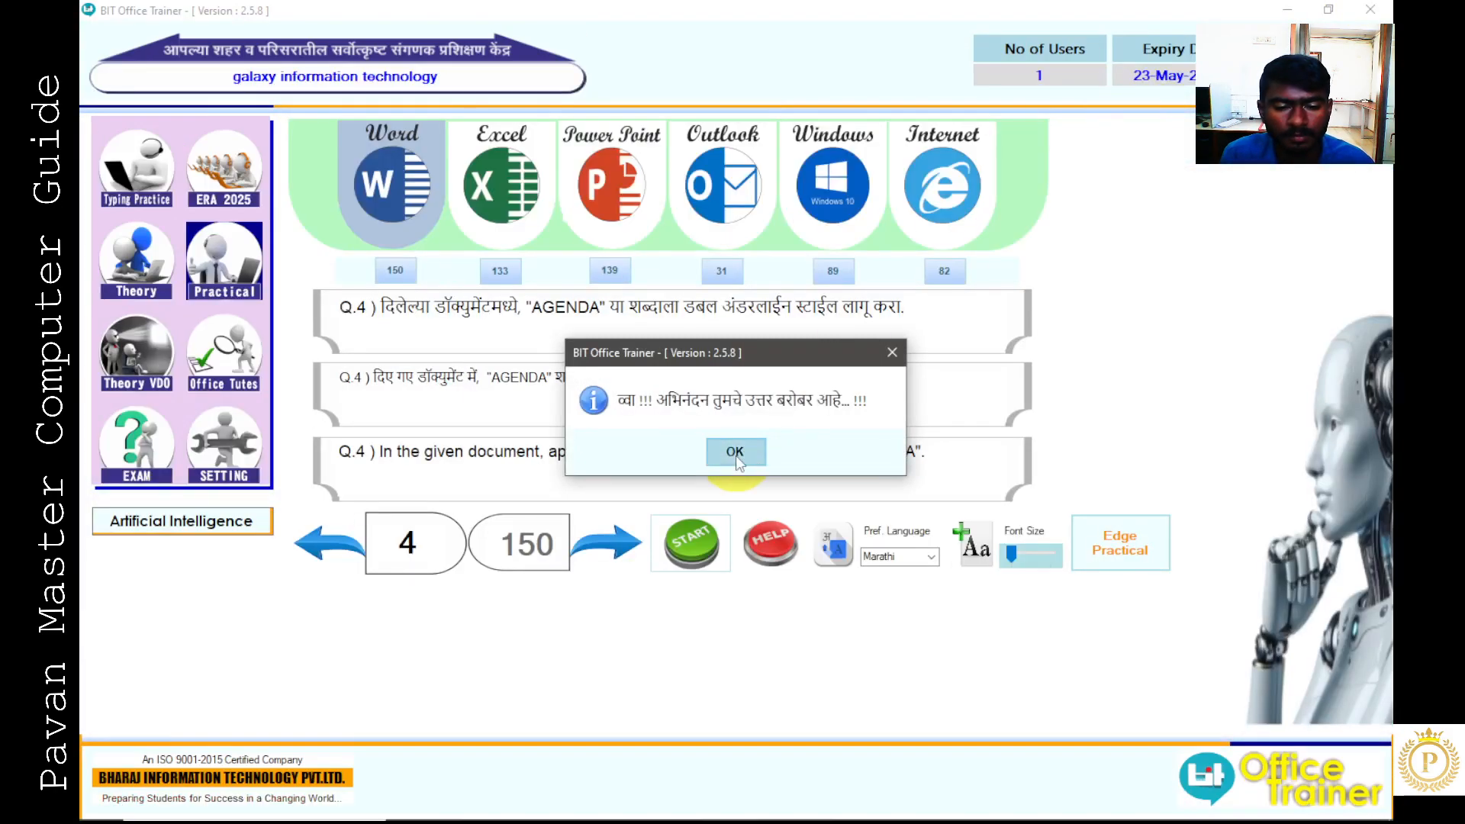
pyautogui.click(605, 544)
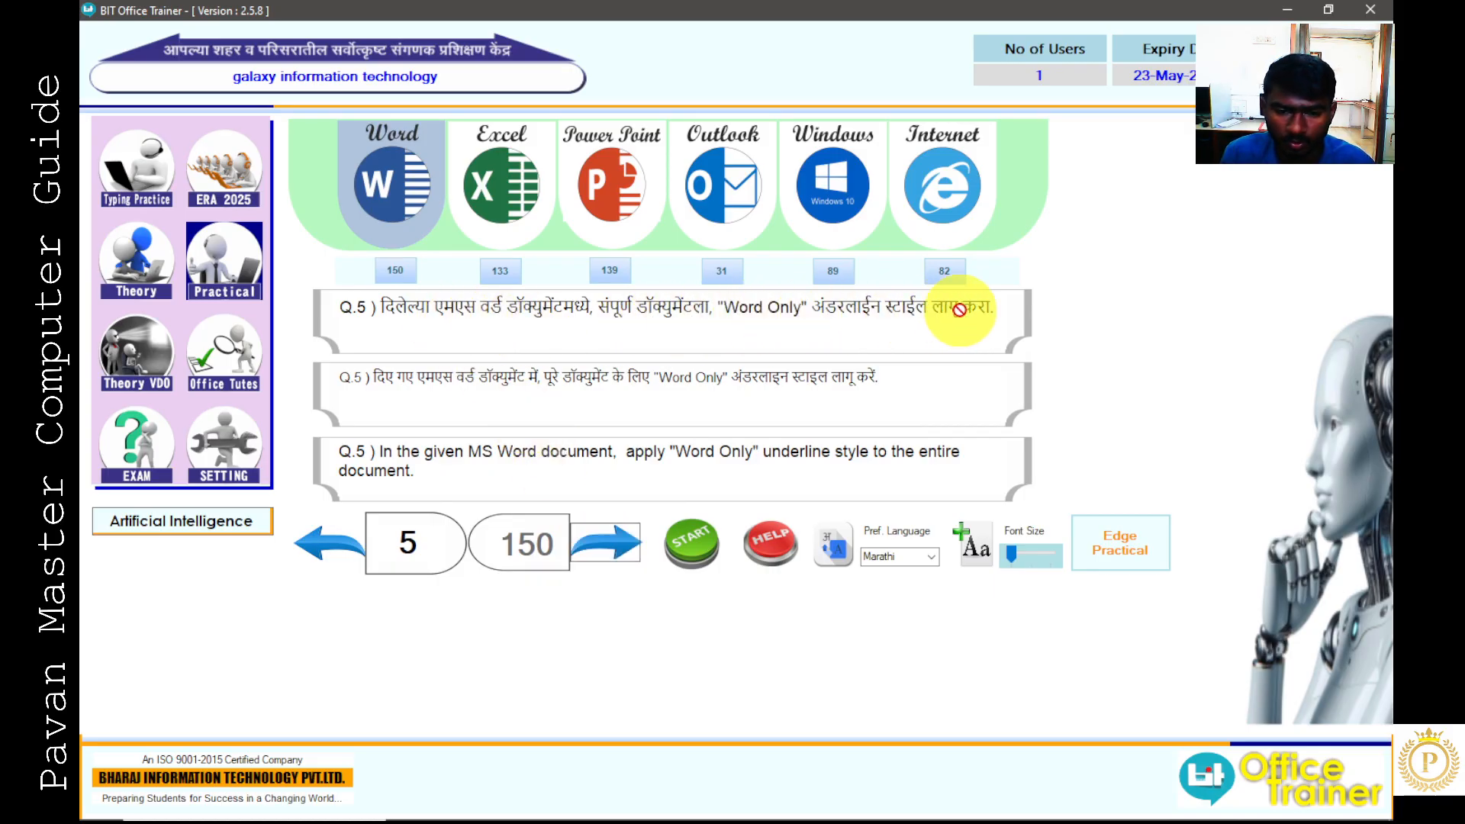
pyautogui.click(704, 540)
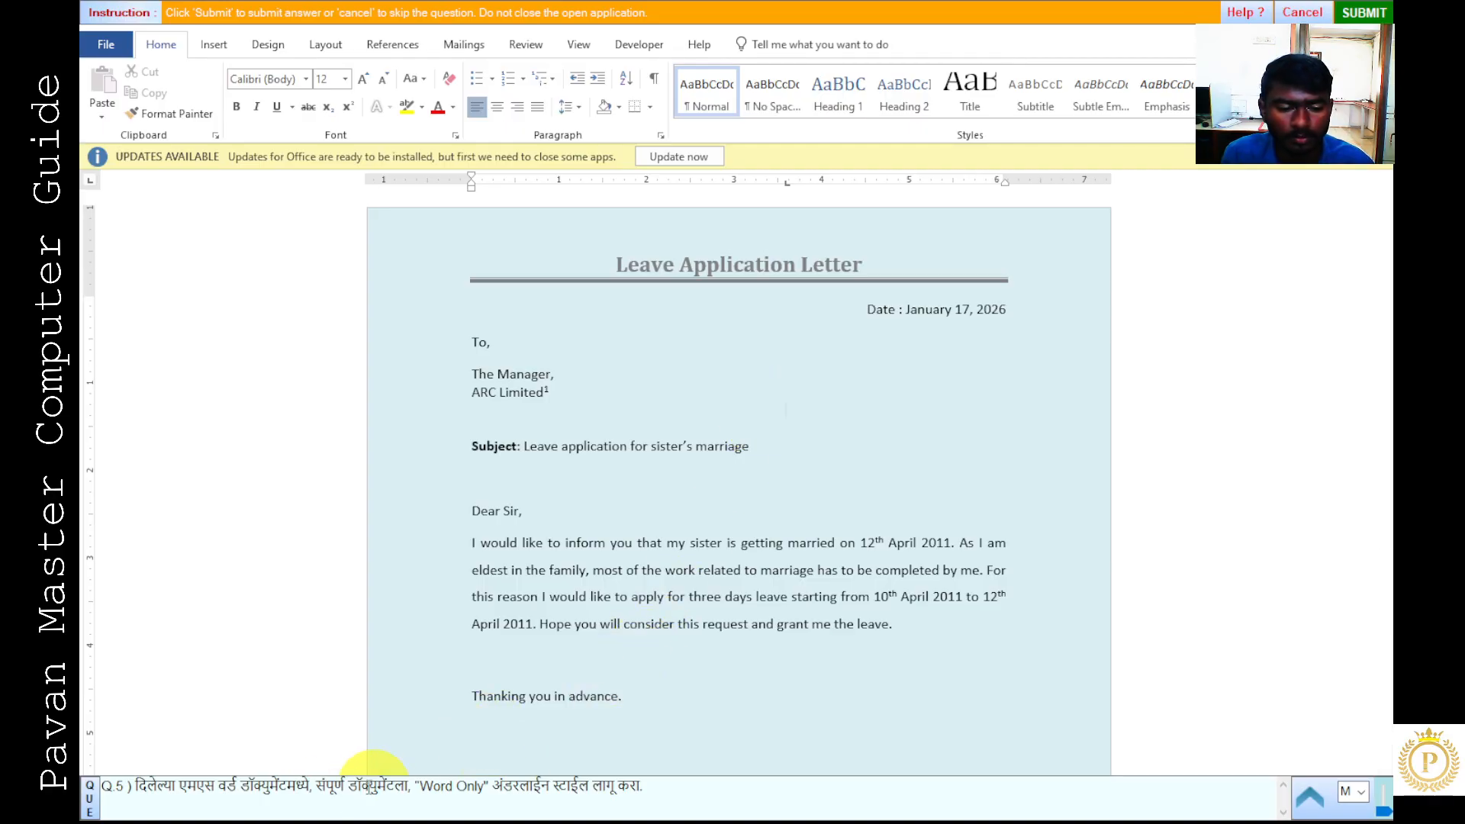
# - Apply the "Words only" underline style to the entire leave application letter
pyautogui.moveTo(315, 786); pyautogui.dragTo(386, 793)
pyautogui.click(598, 611)
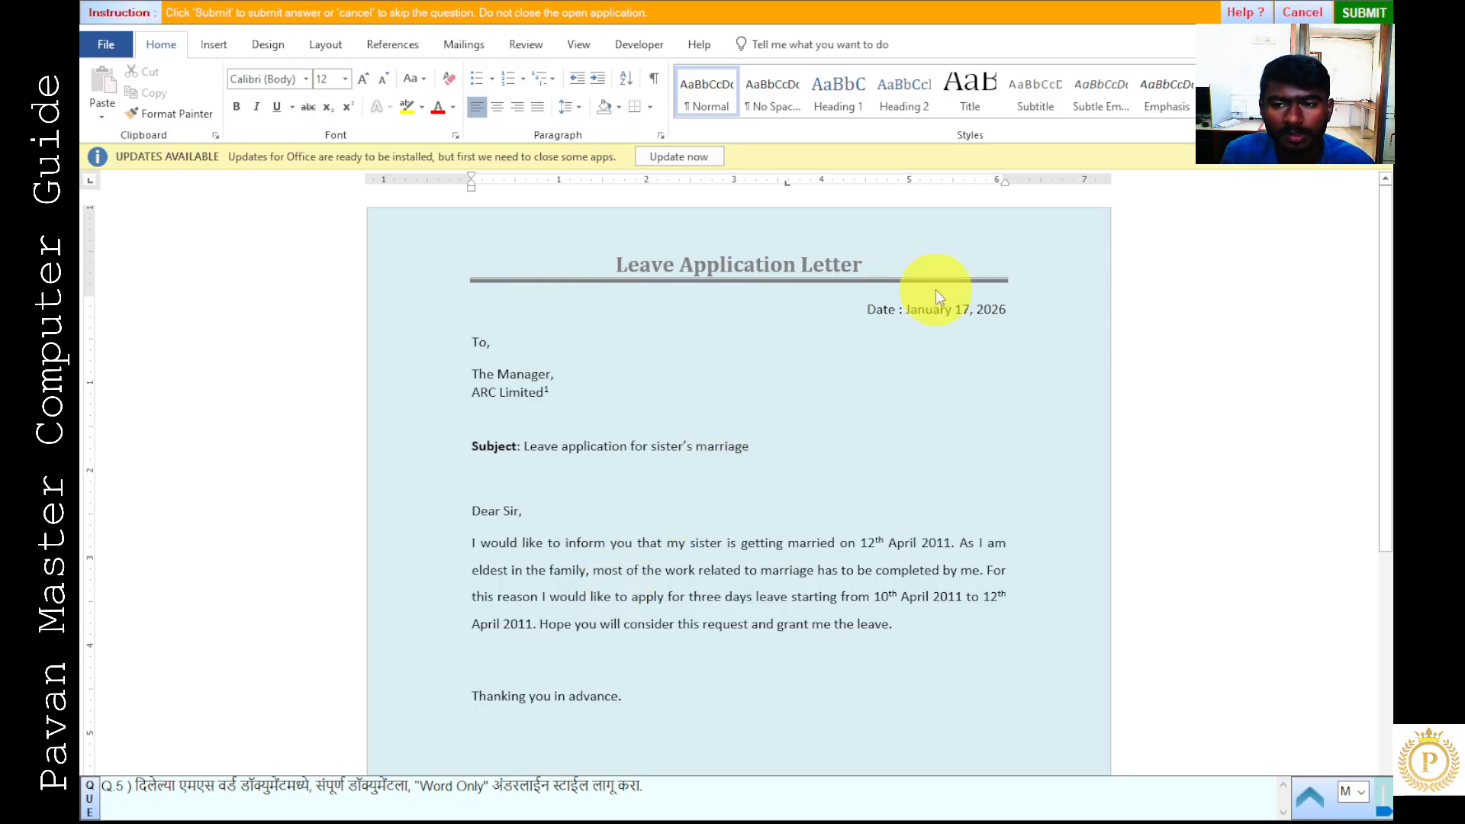
pyautogui.click(1318, 114)
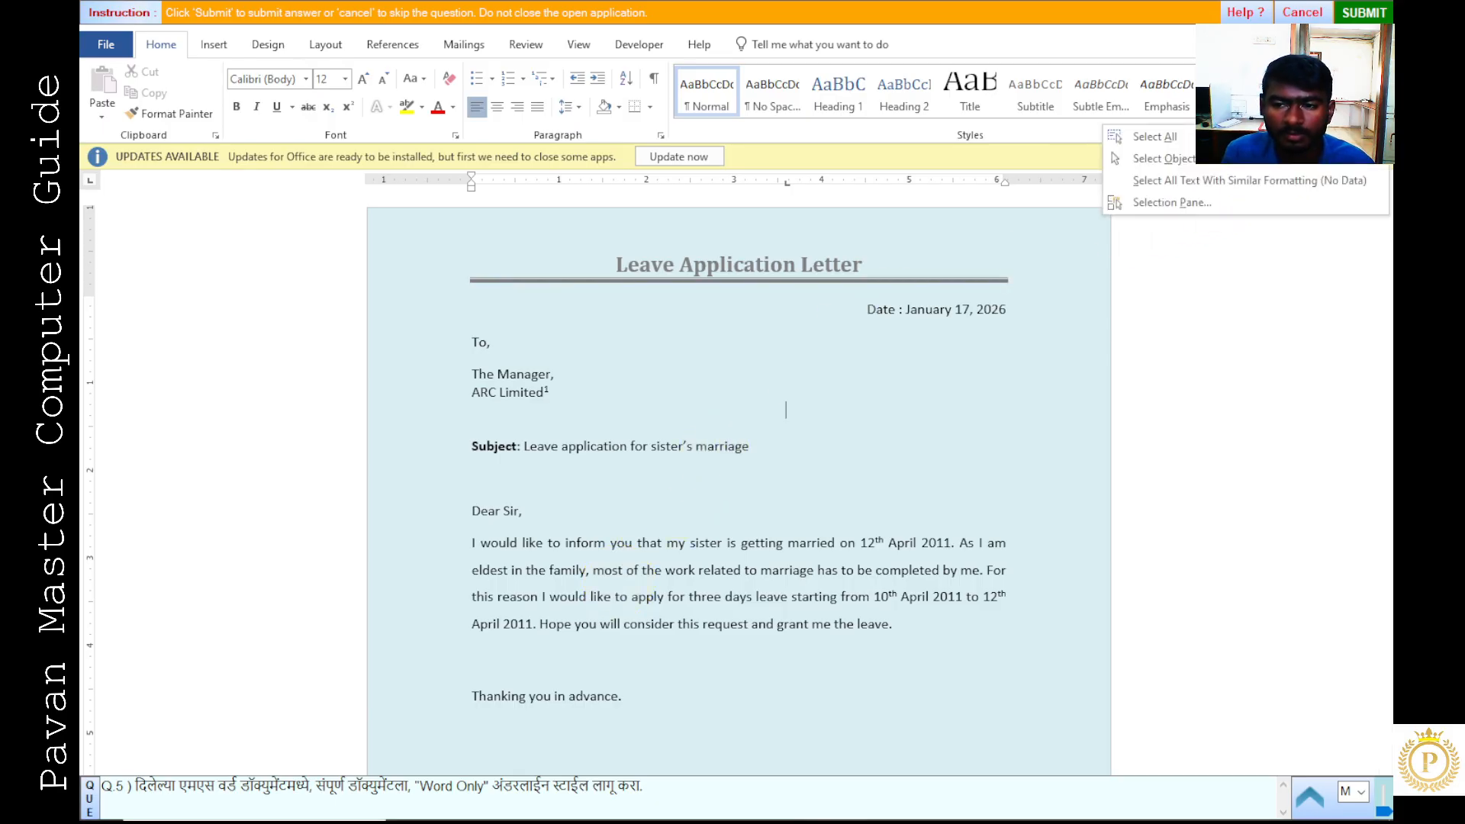
pyautogui.click(1154, 136)
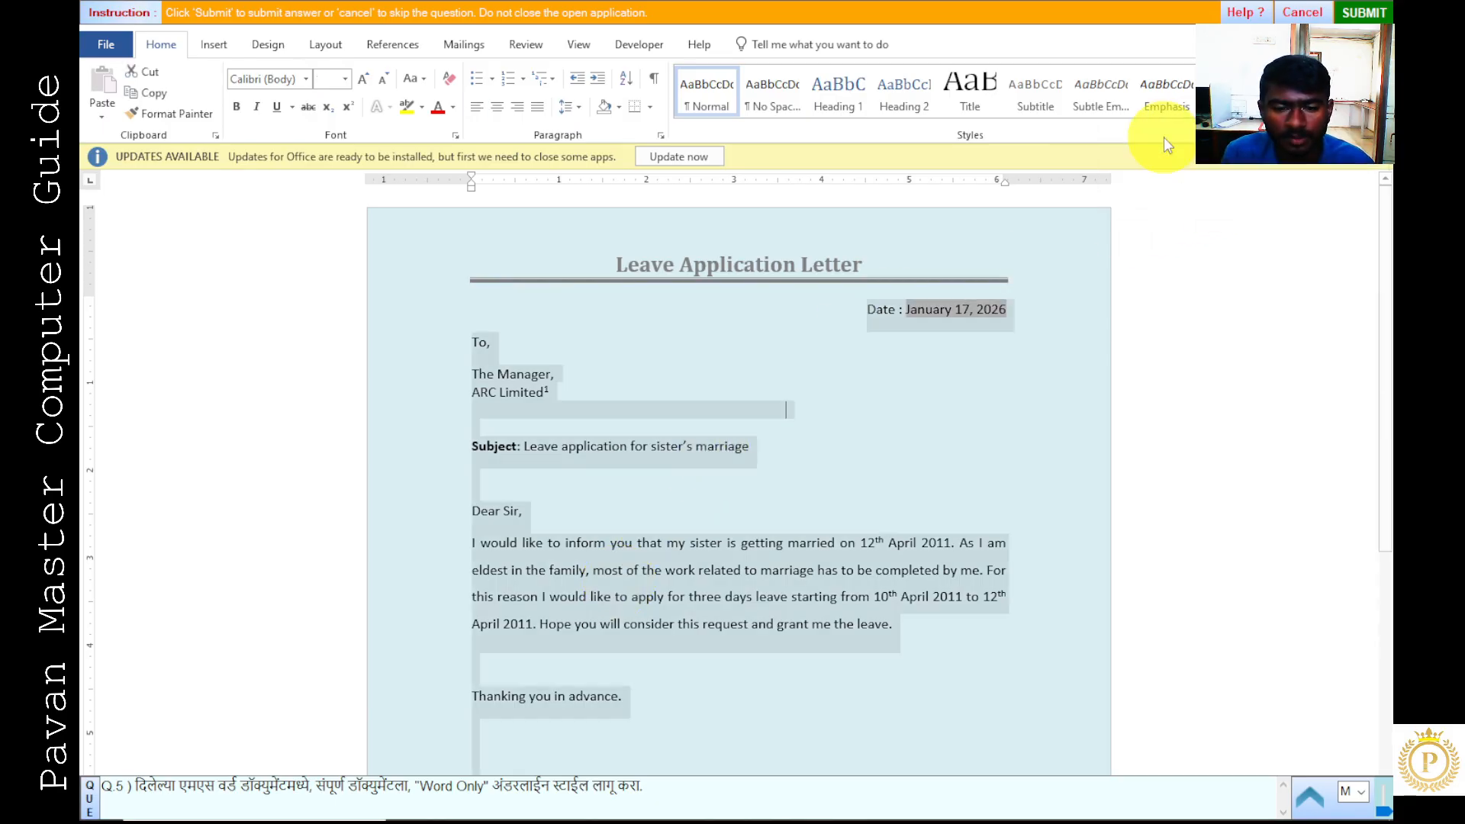
pyautogui.click(292, 108)
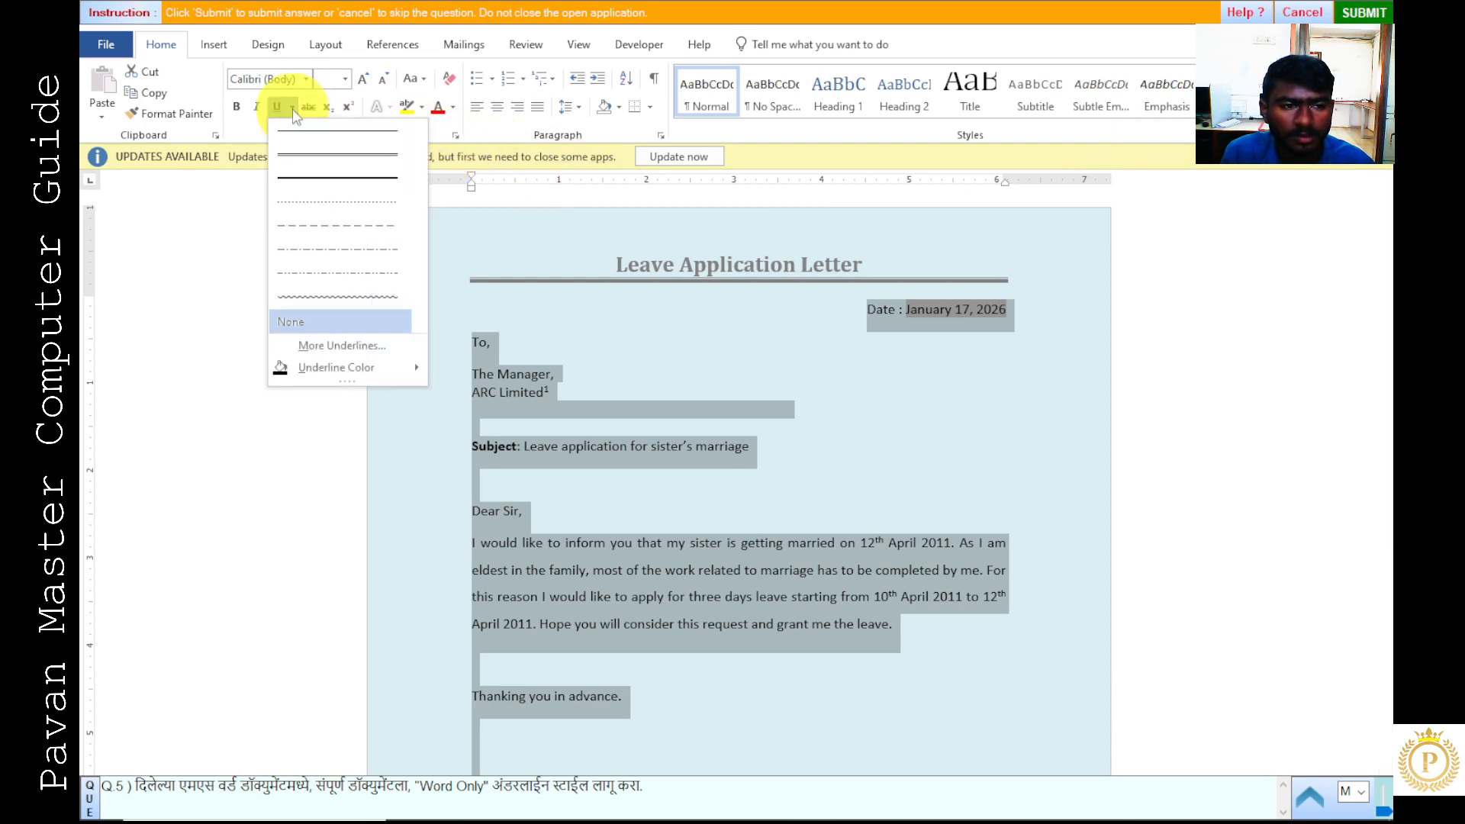
pyautogui.click(339, 352)
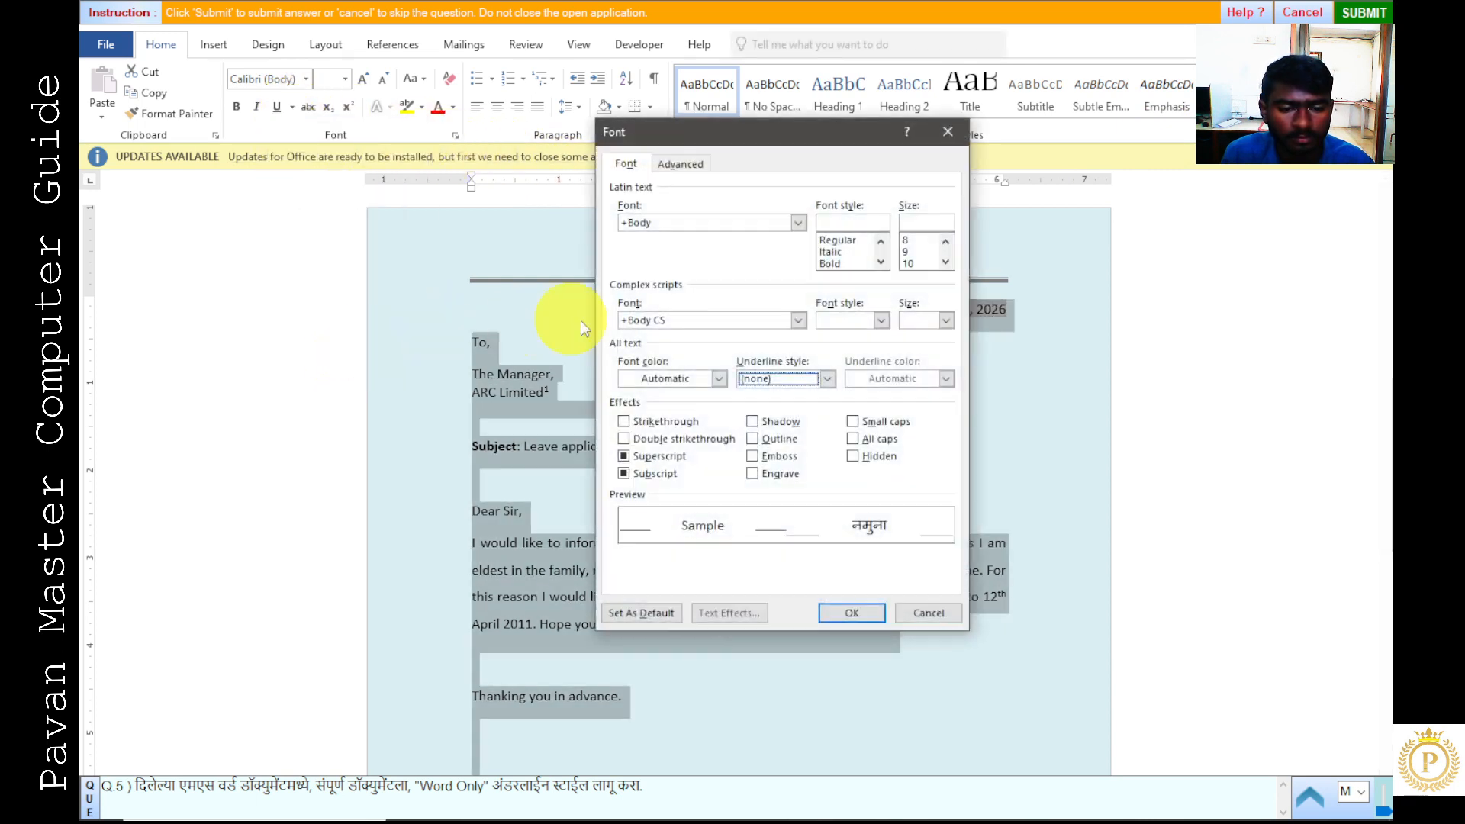
pyautogui.click(827, 379)
pyautogui.click(789, 409)
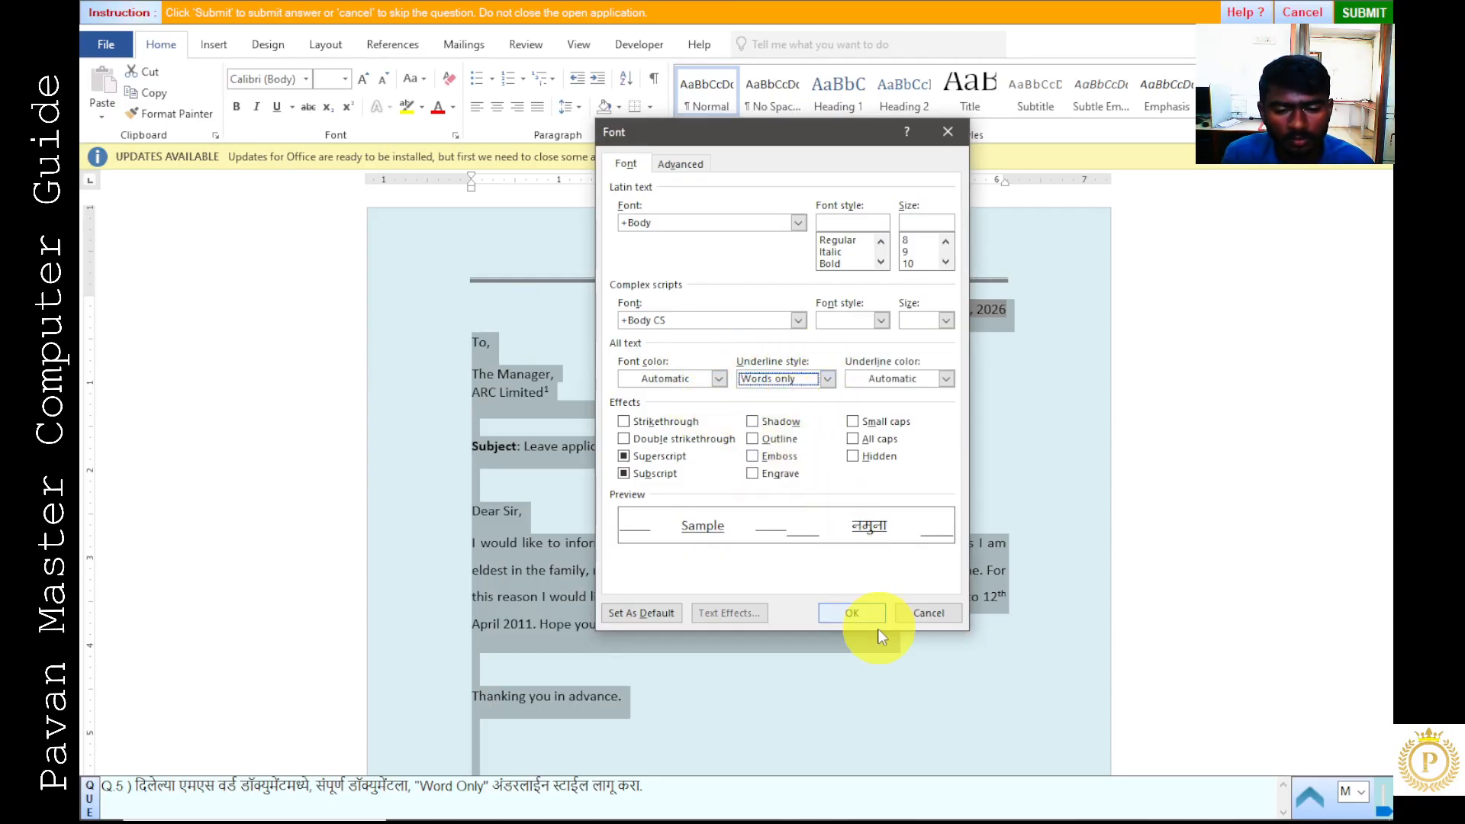
pyautogui.click(852, 613)
pyautogui.click(1006, 349)
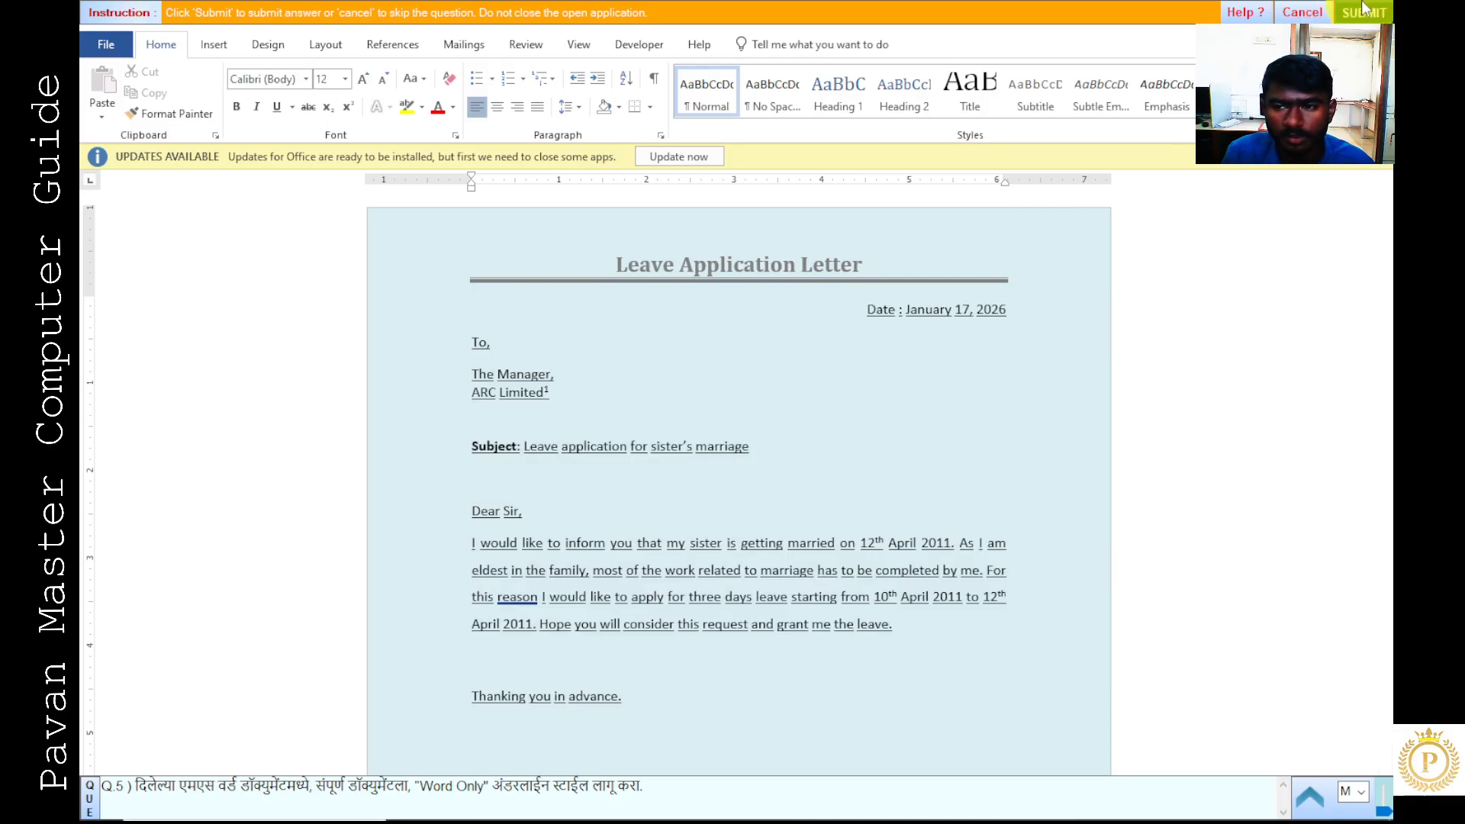
# - Submit the answer to question 5 and start question 6
pyautogui.click(1276, 13)
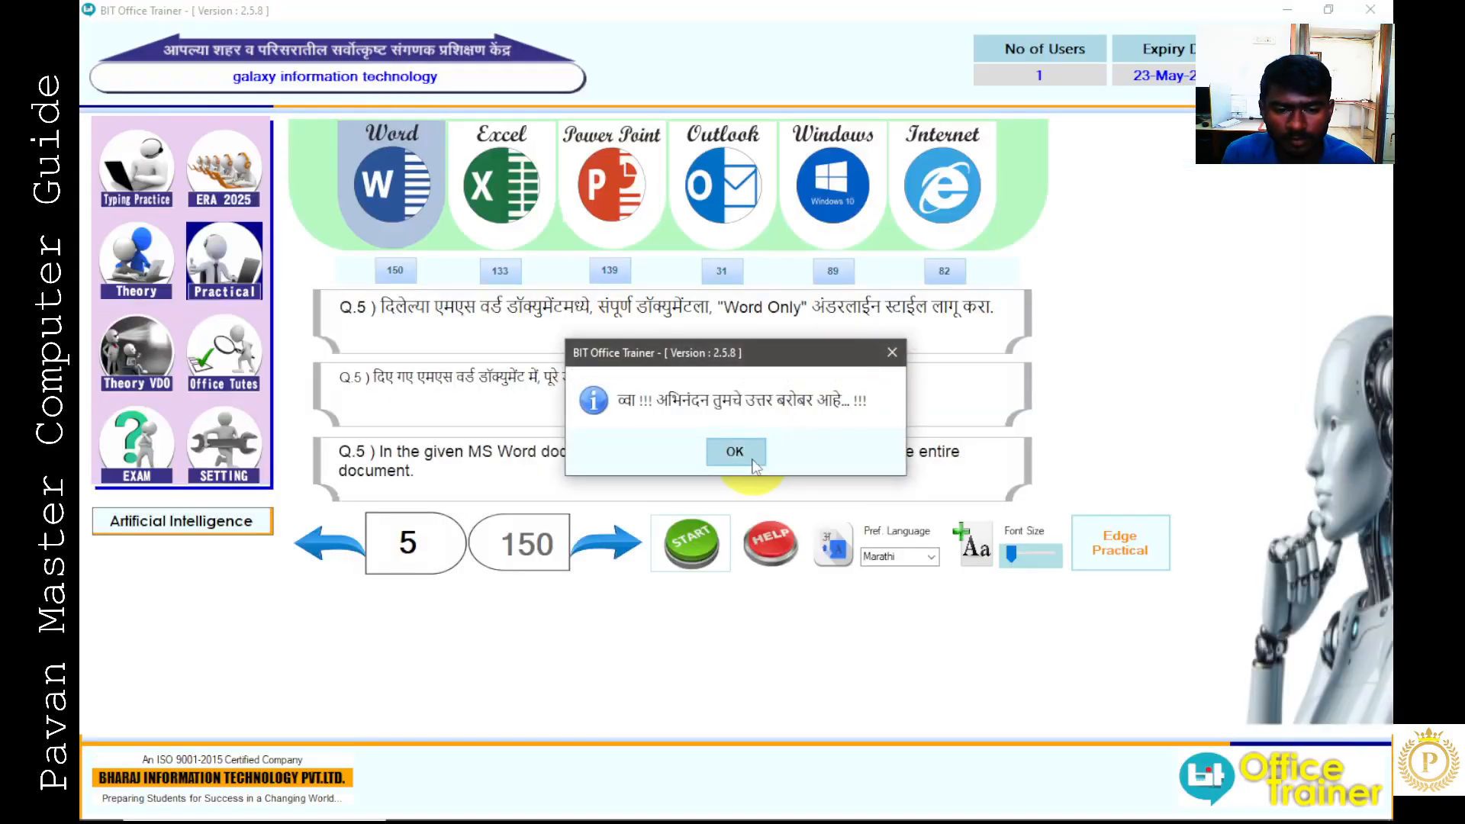
pyautogui.click(731, 452)
pyautogui.click(603, 561)
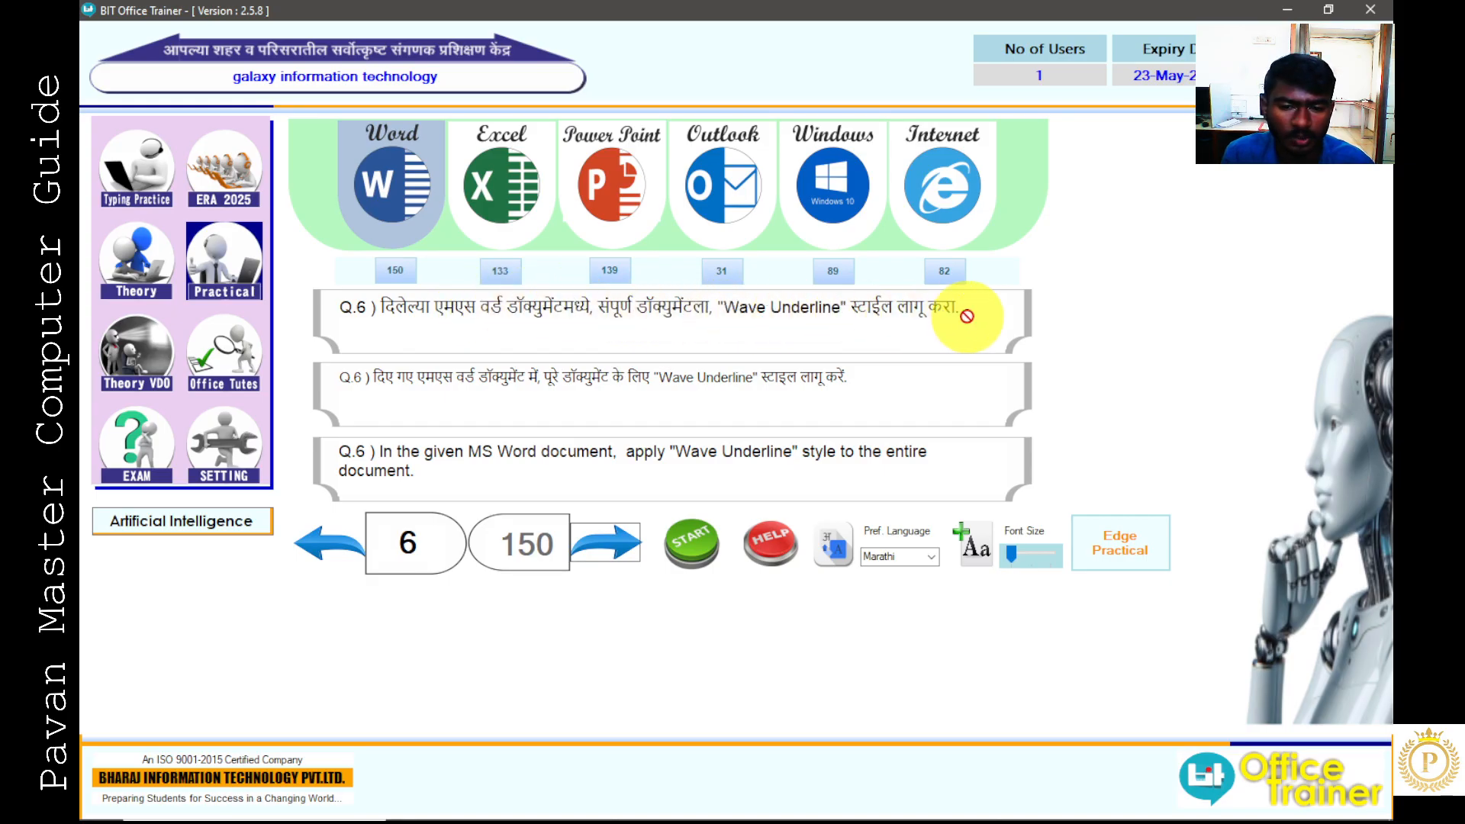
pyautogui.click(706, 548)
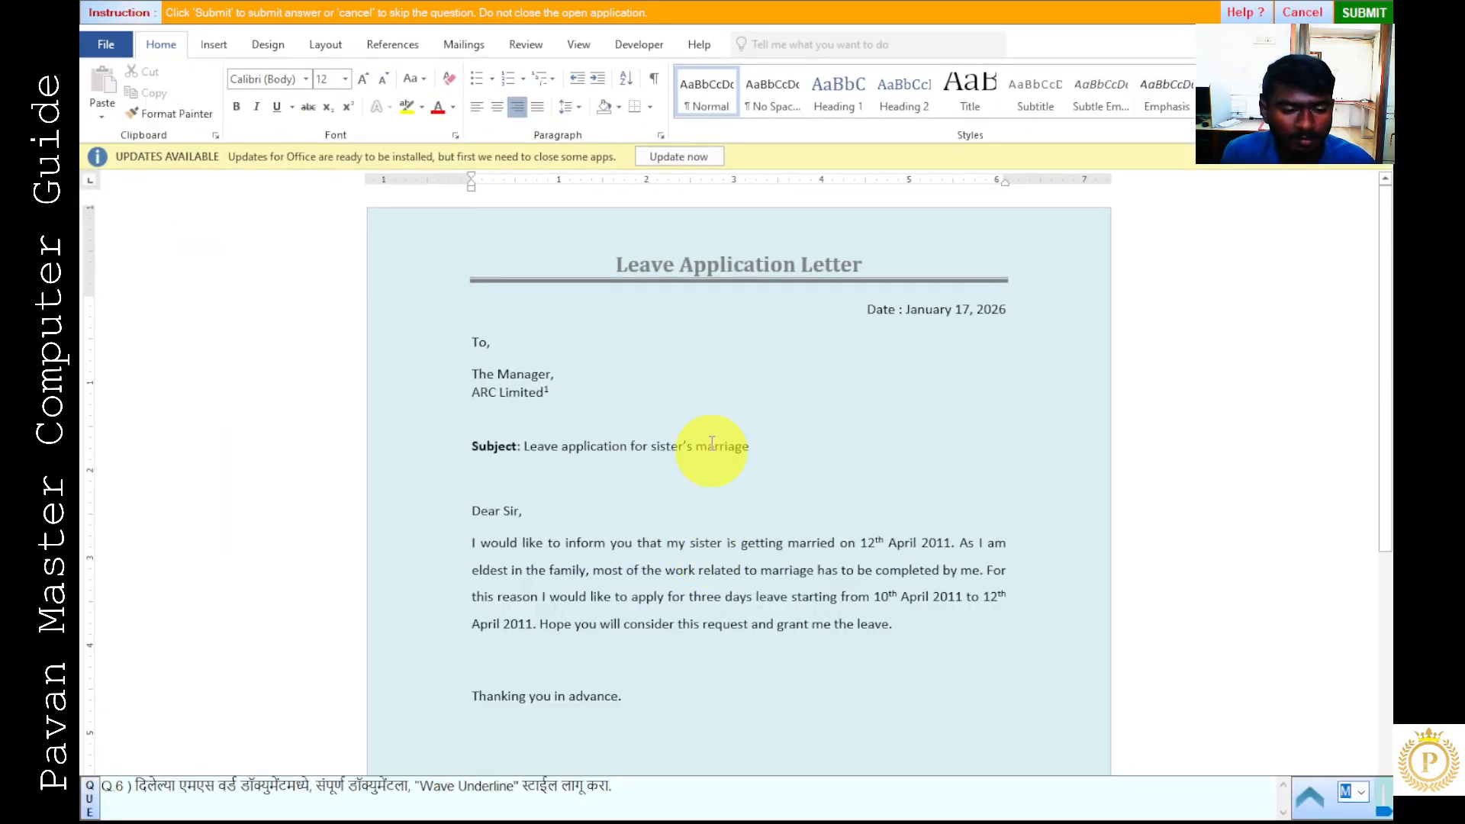
# - Apply a wave underline to the entire leave application letter
pyautogui.click(1202, 114)
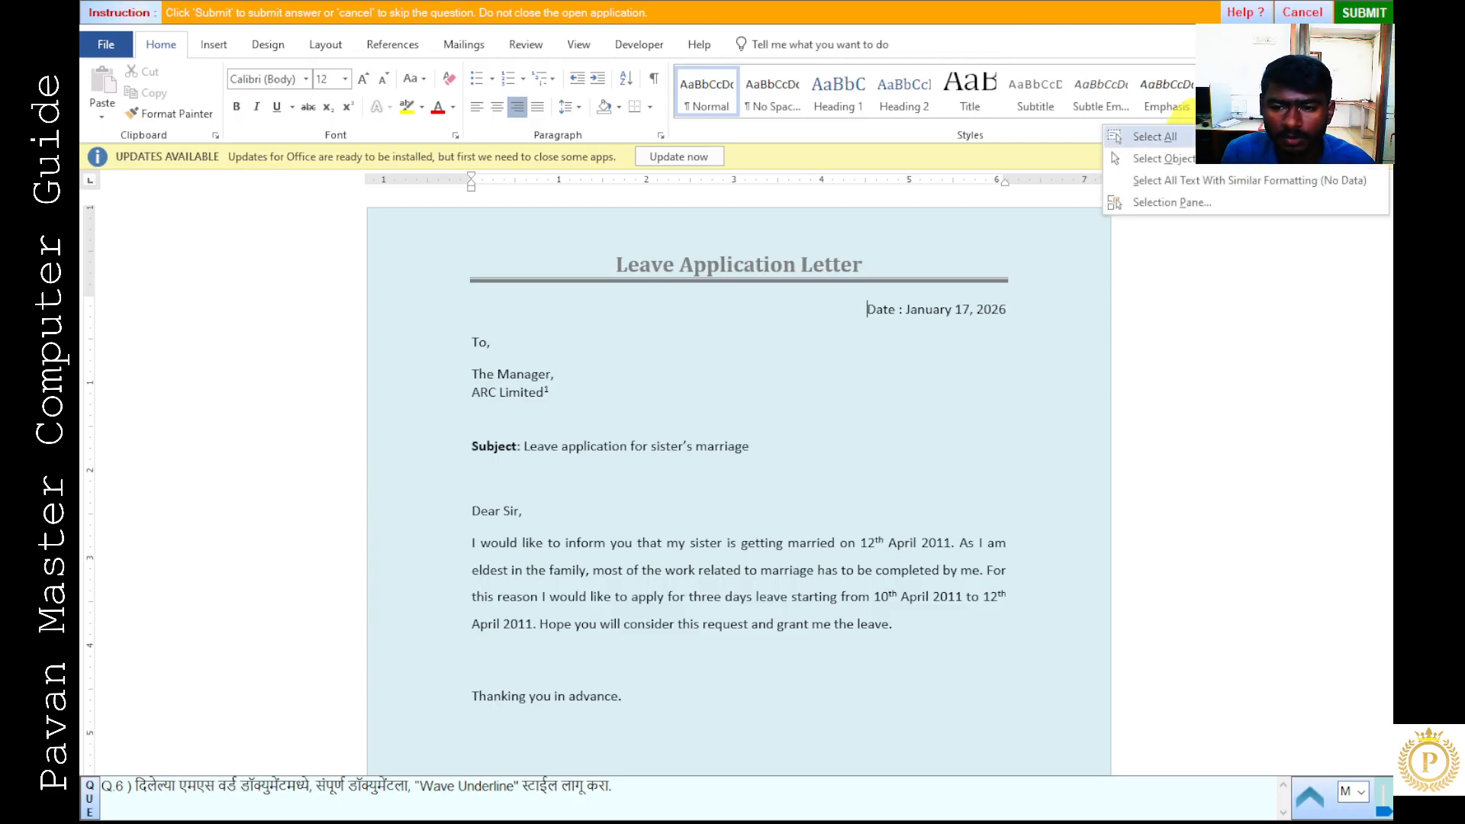
pyautogui.click(1153, 137)
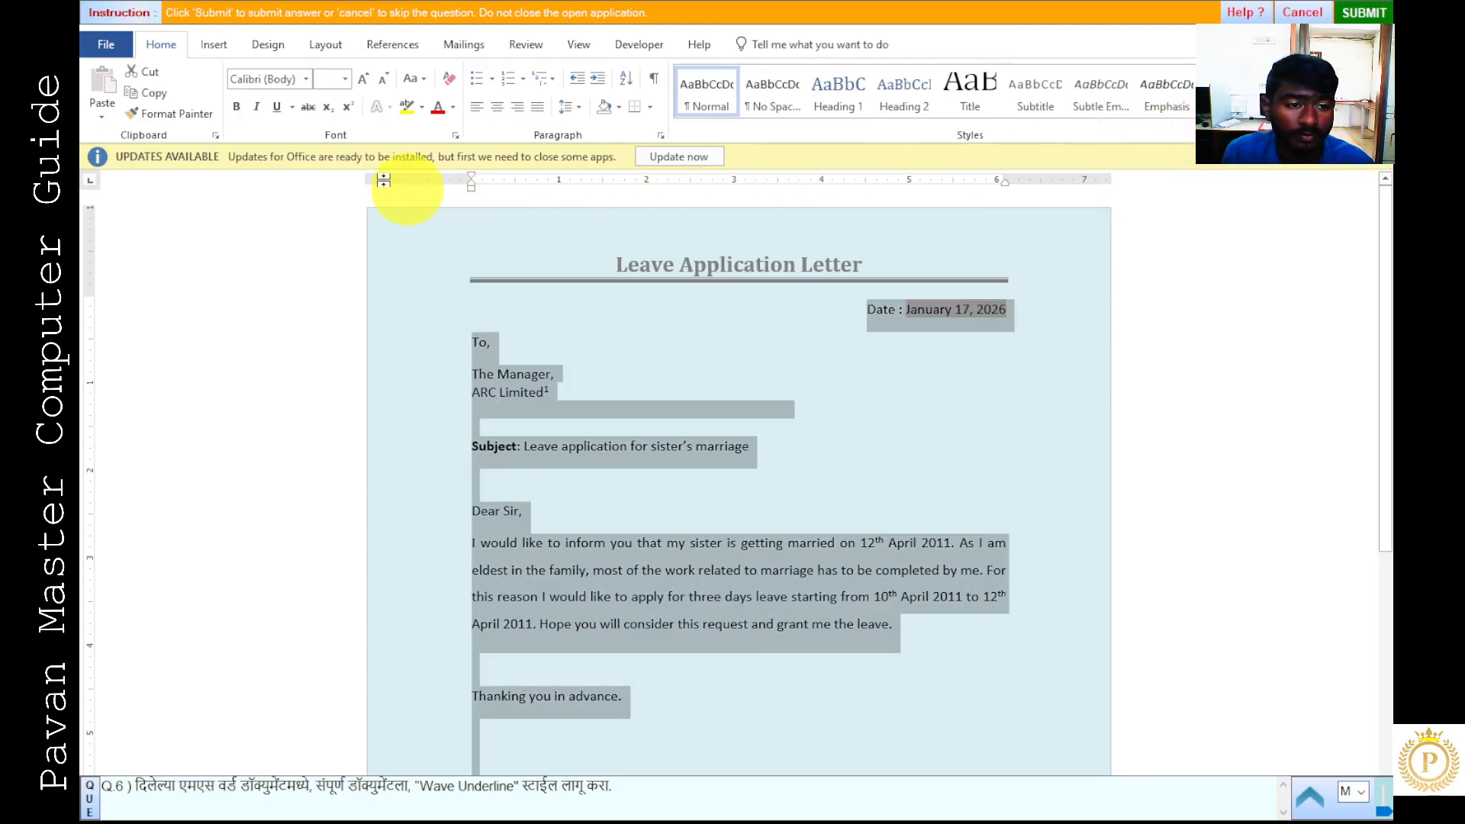
pyautogui.click(293, 108)
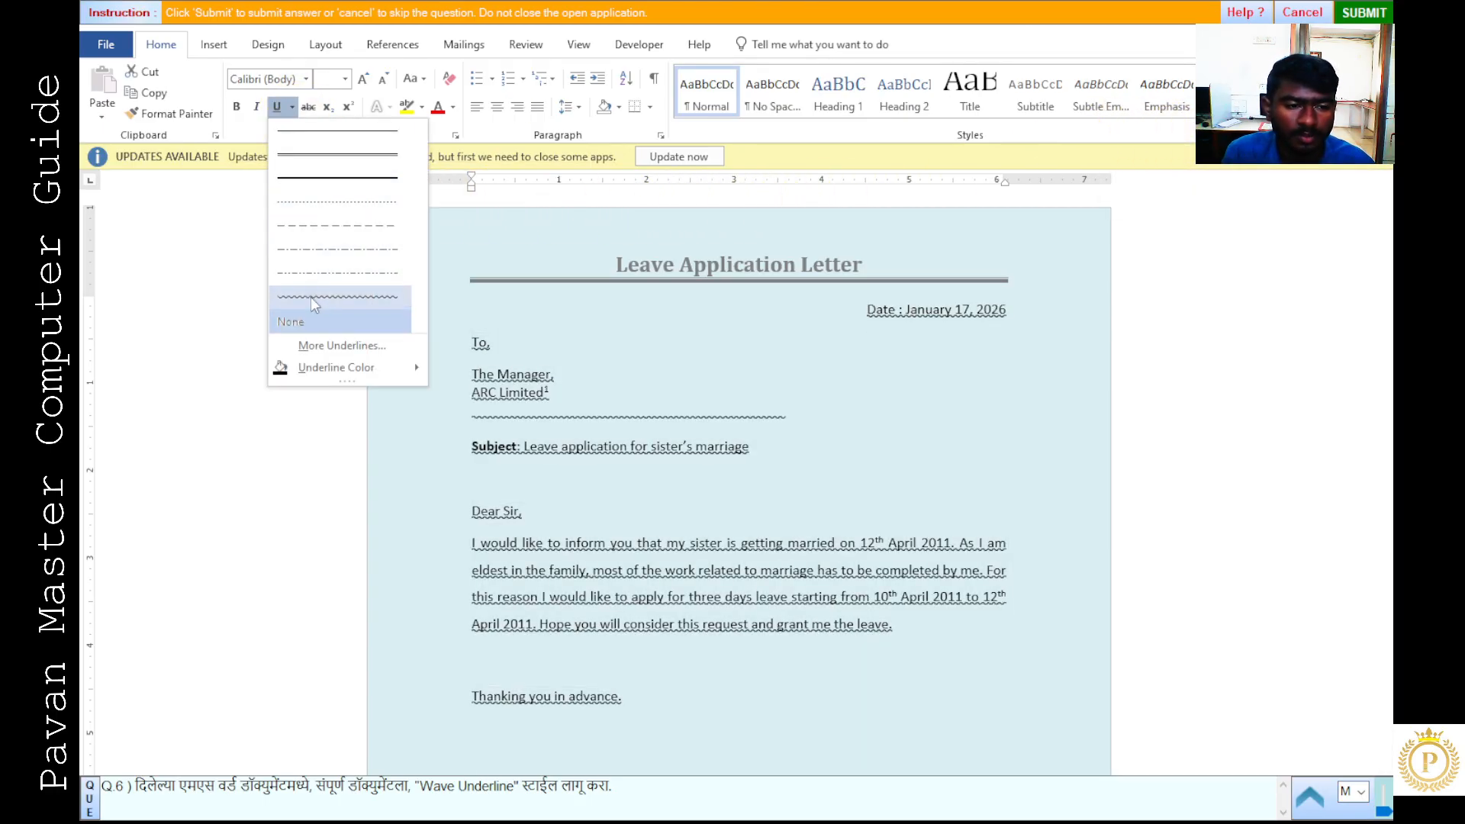
pyautogui.click(314, 297)
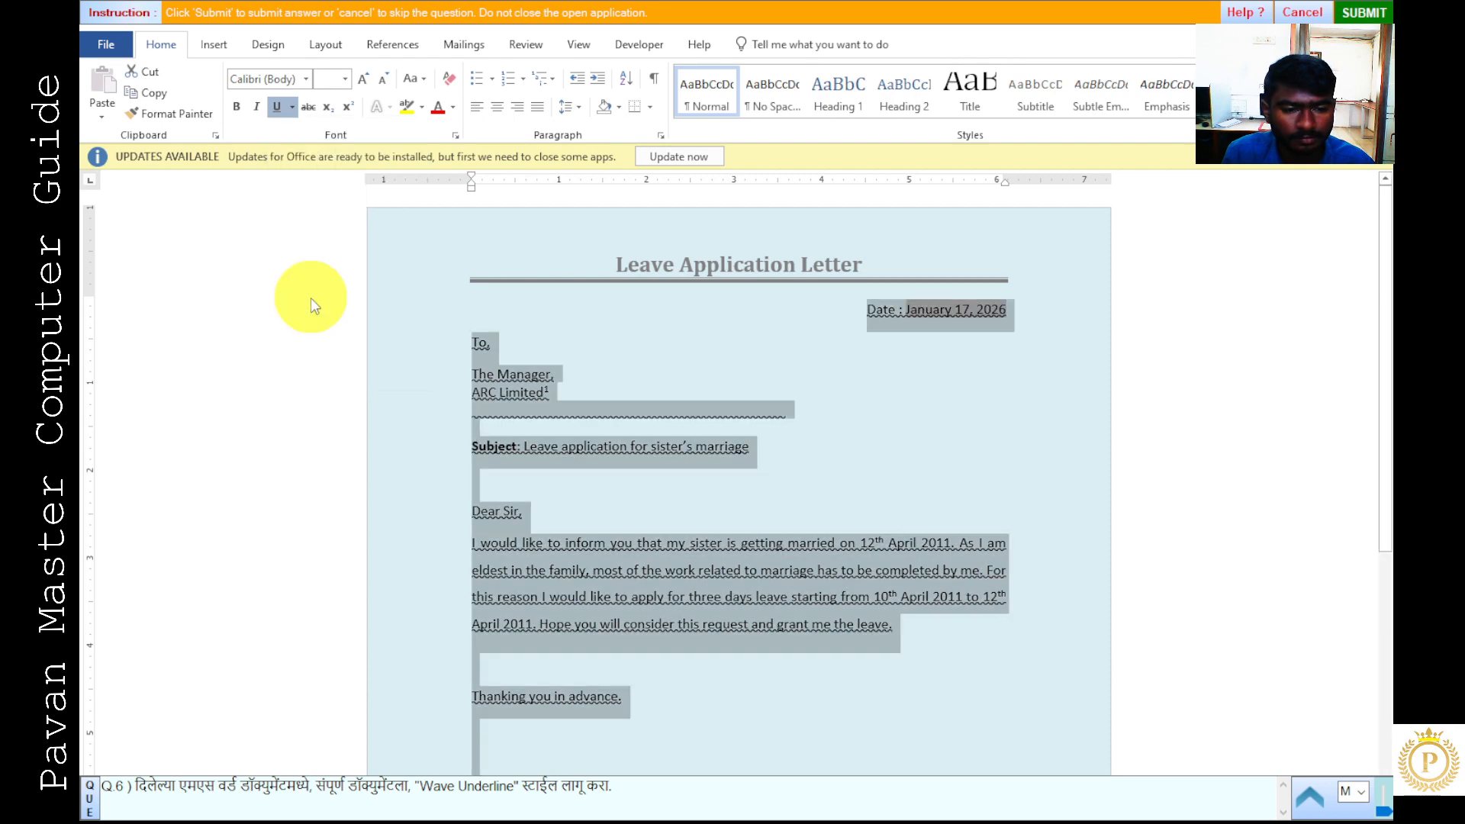
pyautogui.click(745, 405)
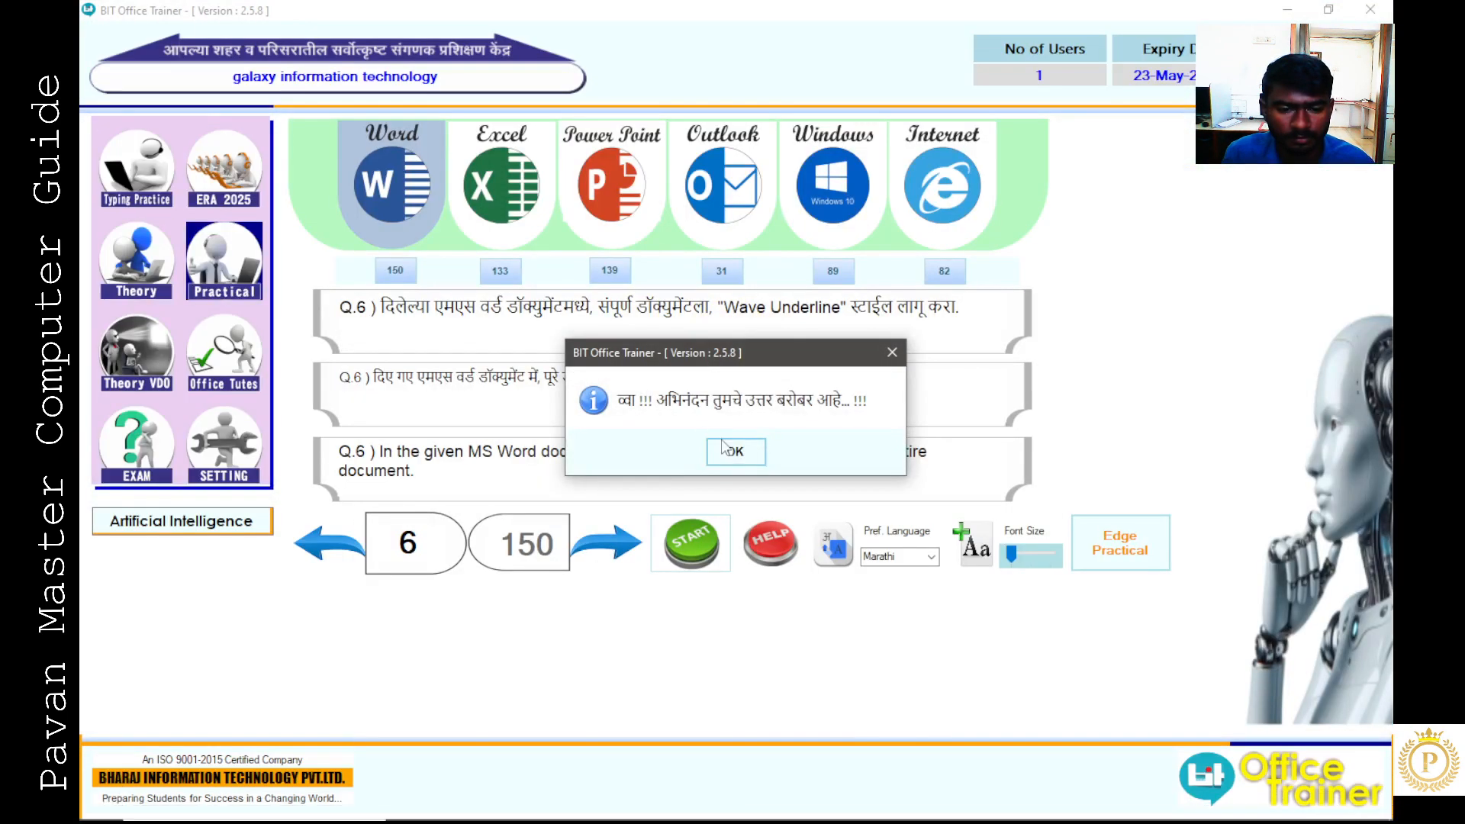
# - Close the answer message for question 6 and start question 7
pyautogui.click(737, 450)
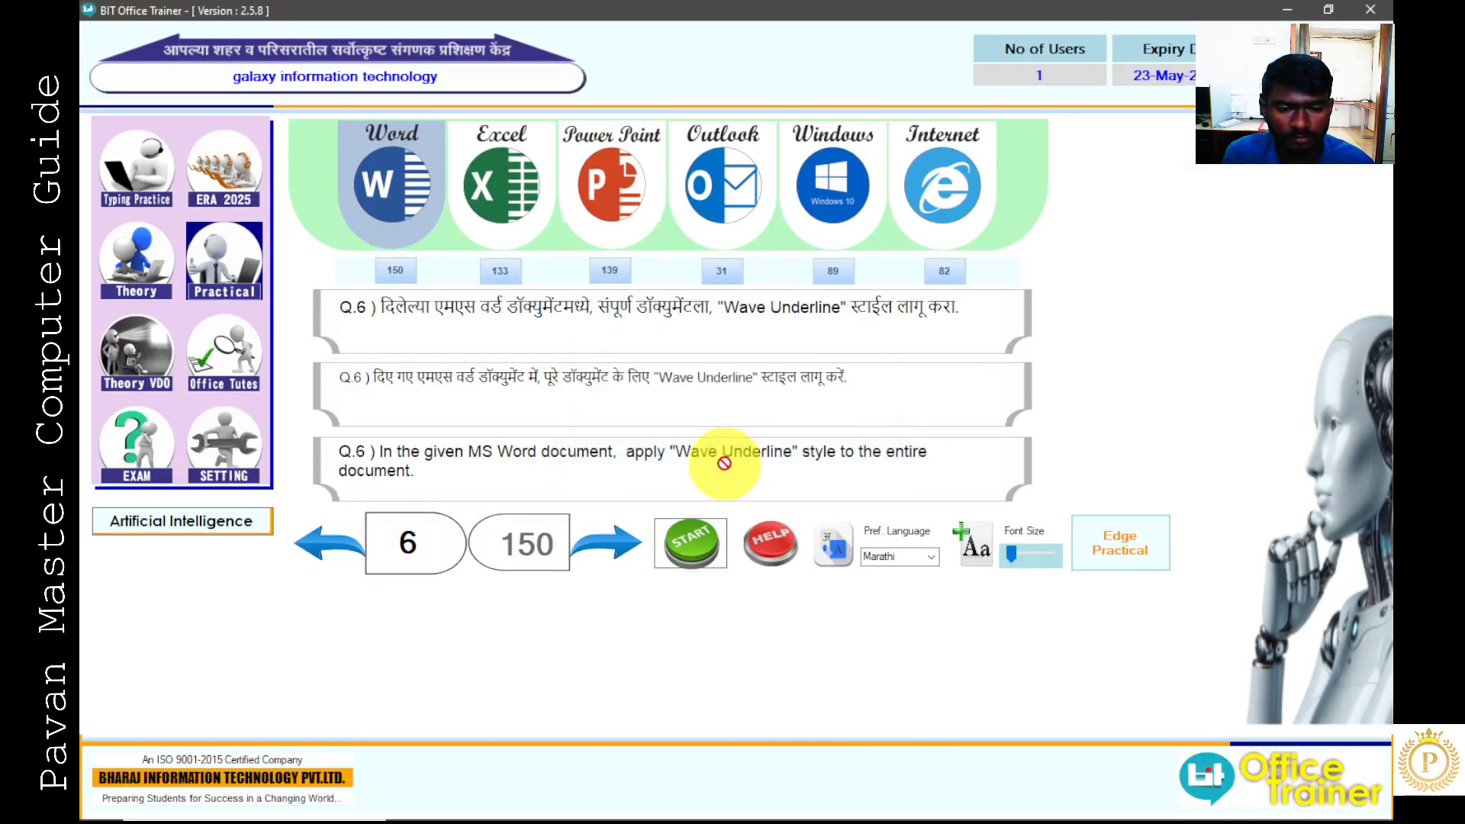
pyautogui.click(599, 563)
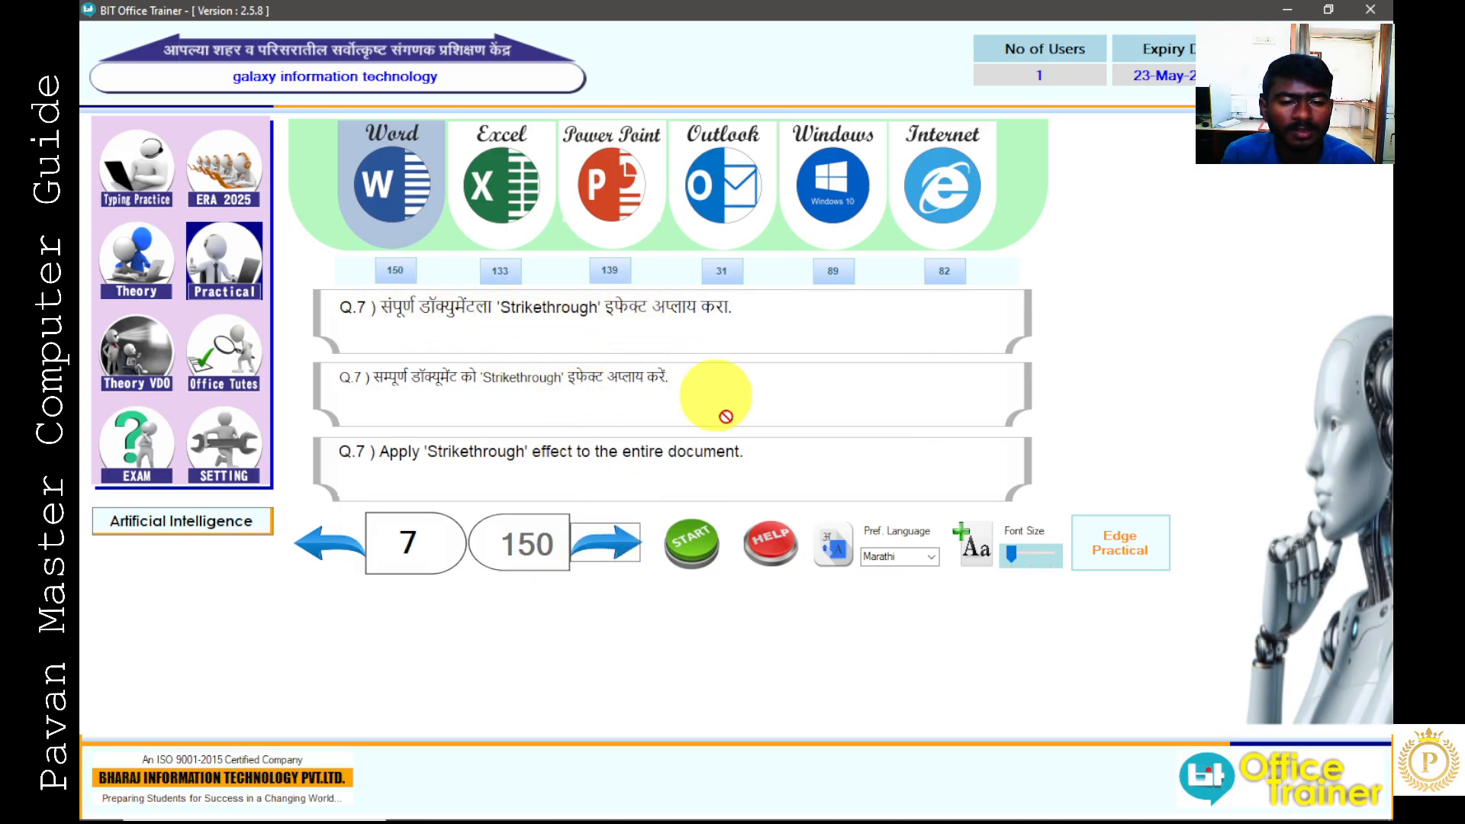
pyautogui.click(694, 543)
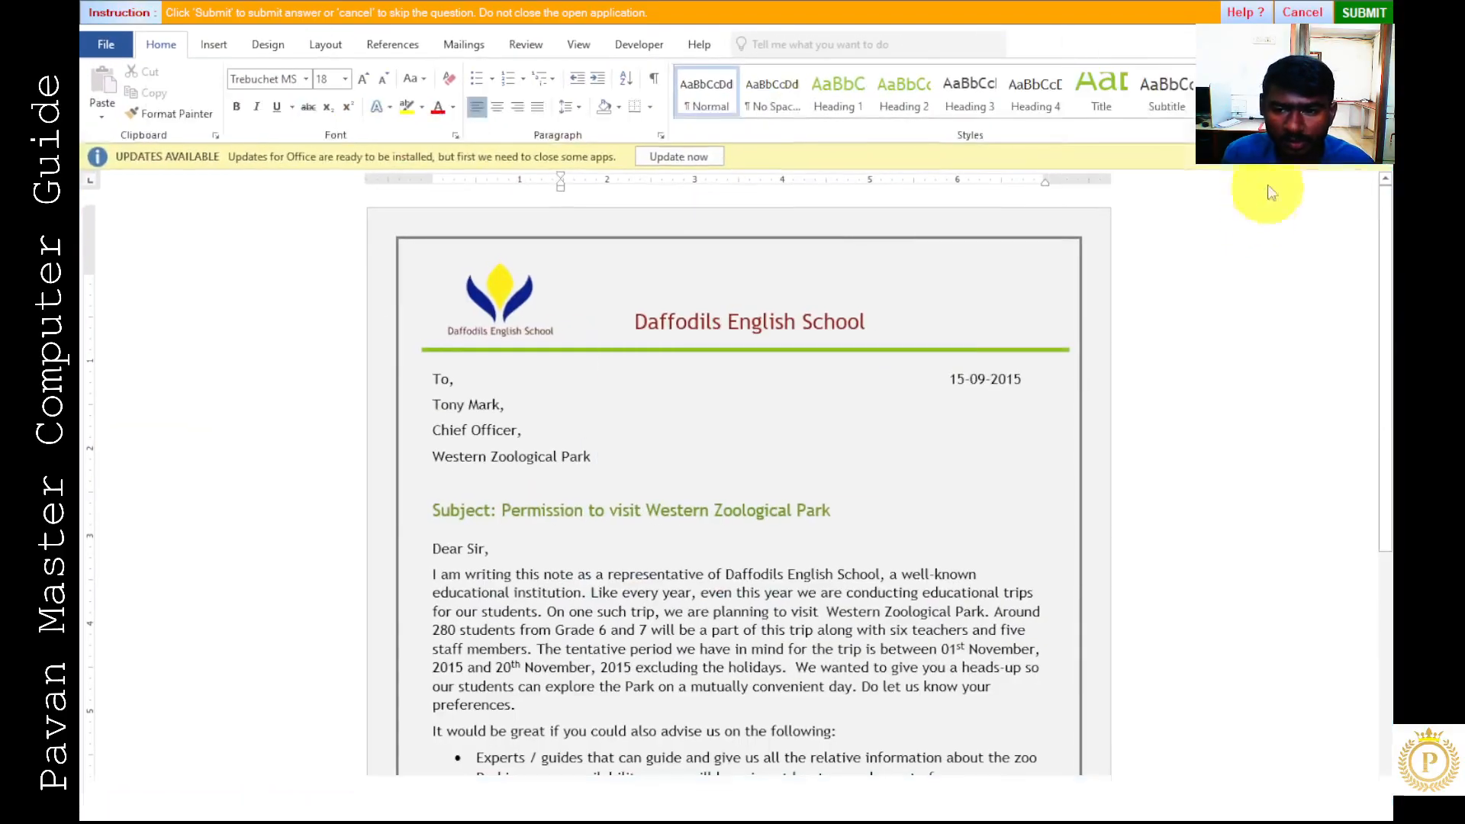
# - Apply the strikethrough effect to the entire Daffodils English School letter
pyautogui.click(1236, 115)
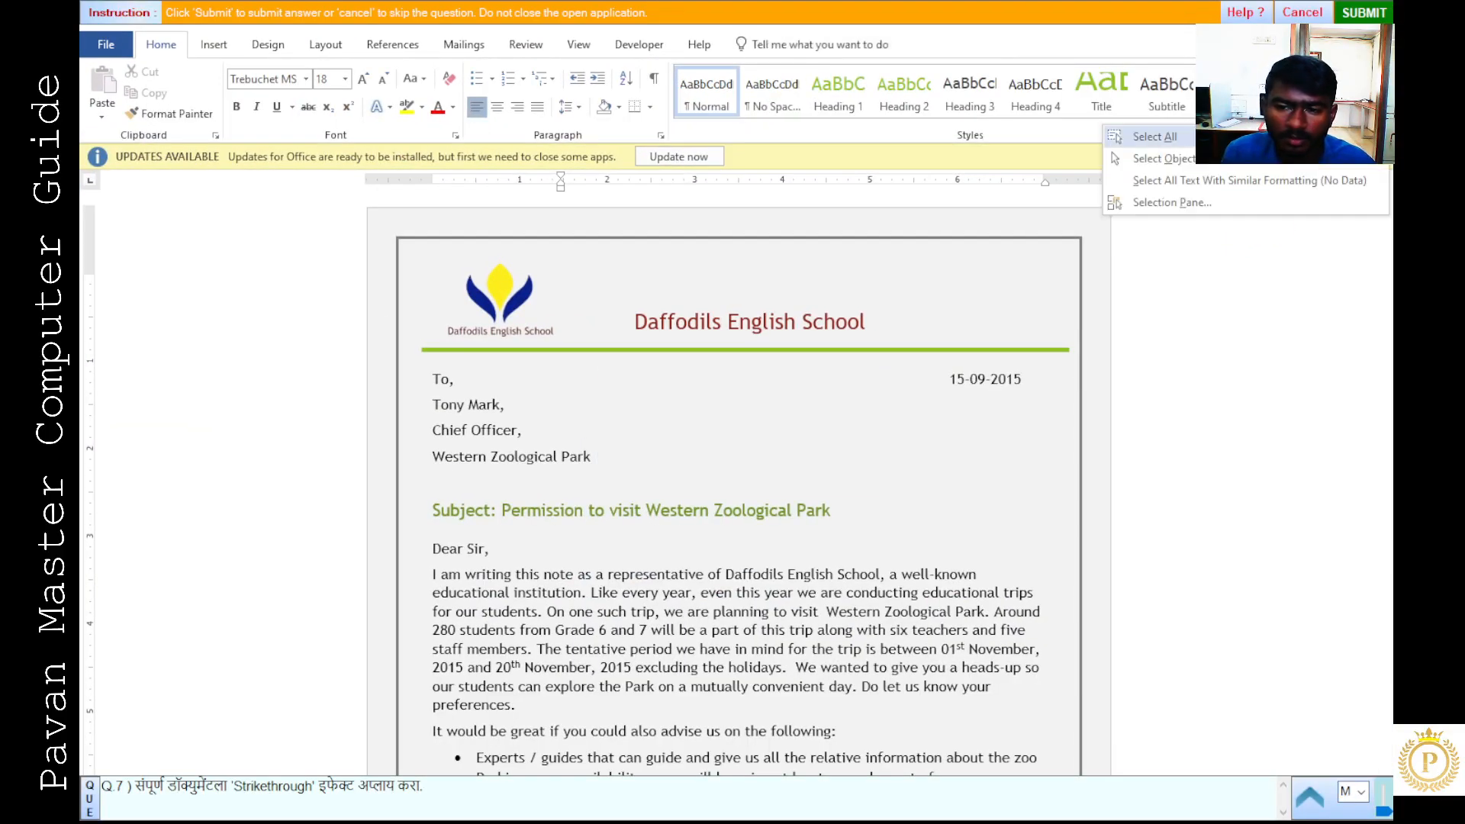
pyautogui.click(1144, 136)
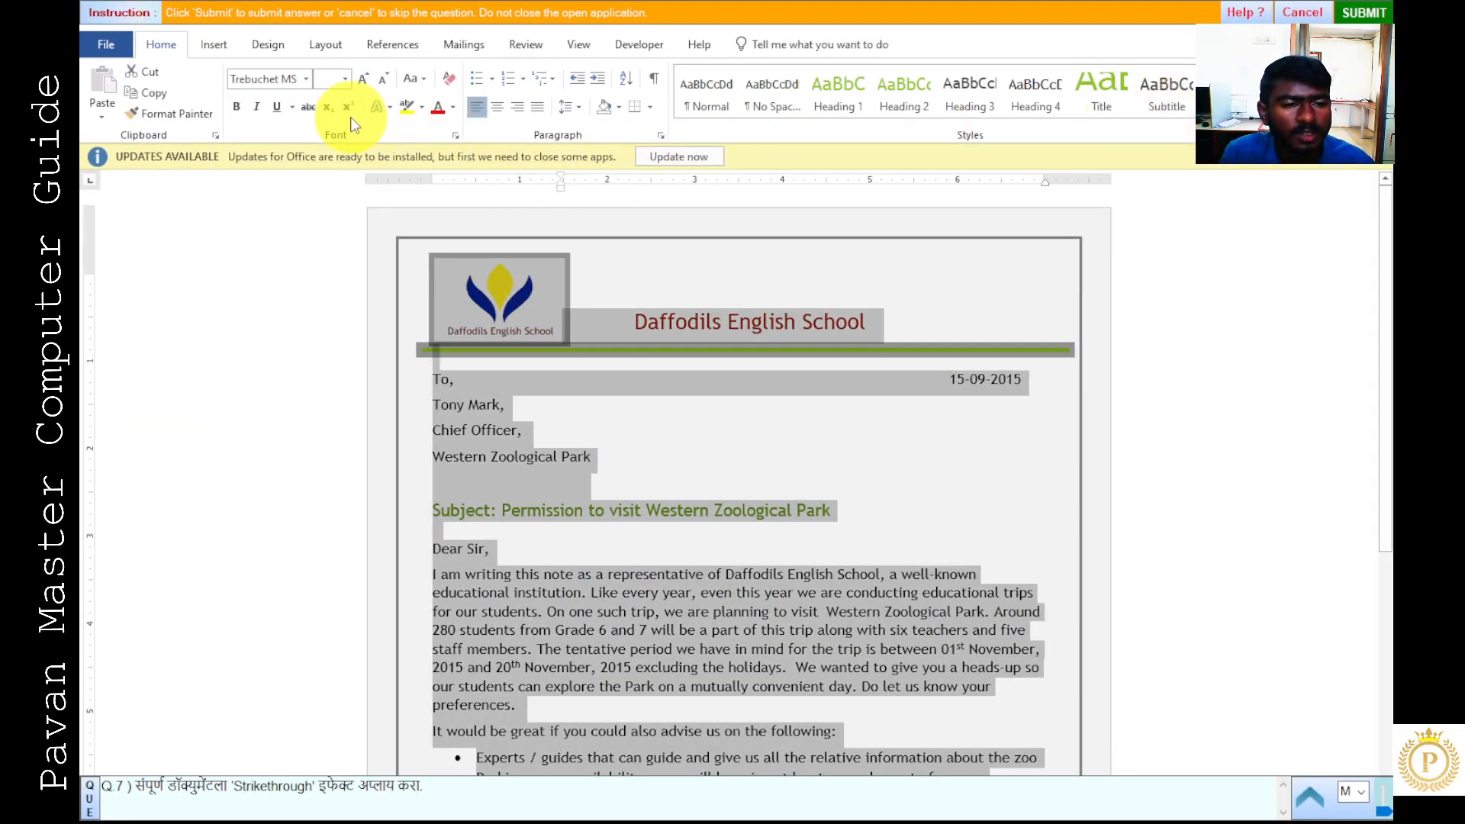
pyautogui.click(309, 108)
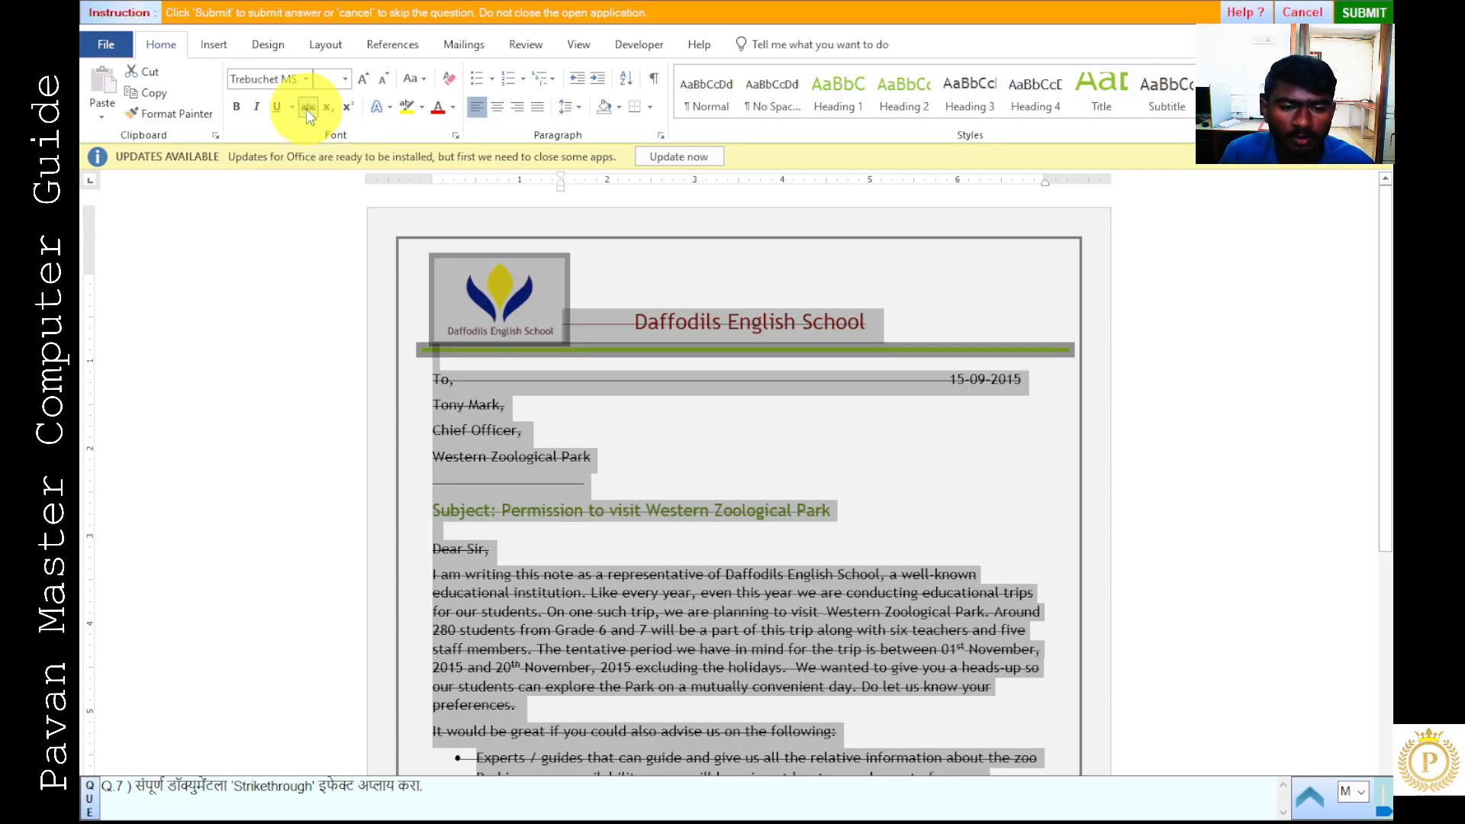
pyautogui.click(581, 440)
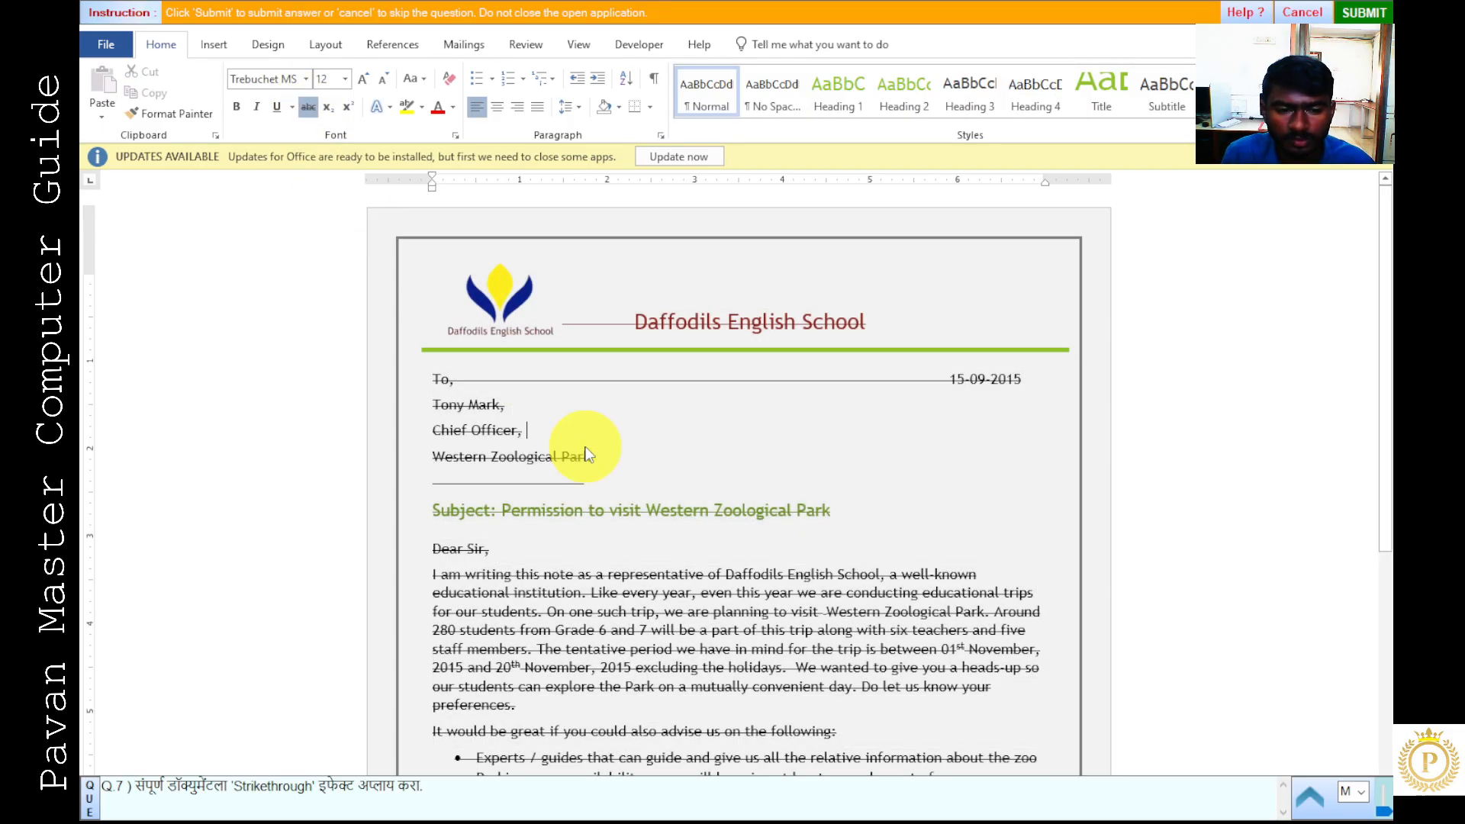
# - Submit the answer to question 7 and start question 8
pyautogui.click(1350, 15)
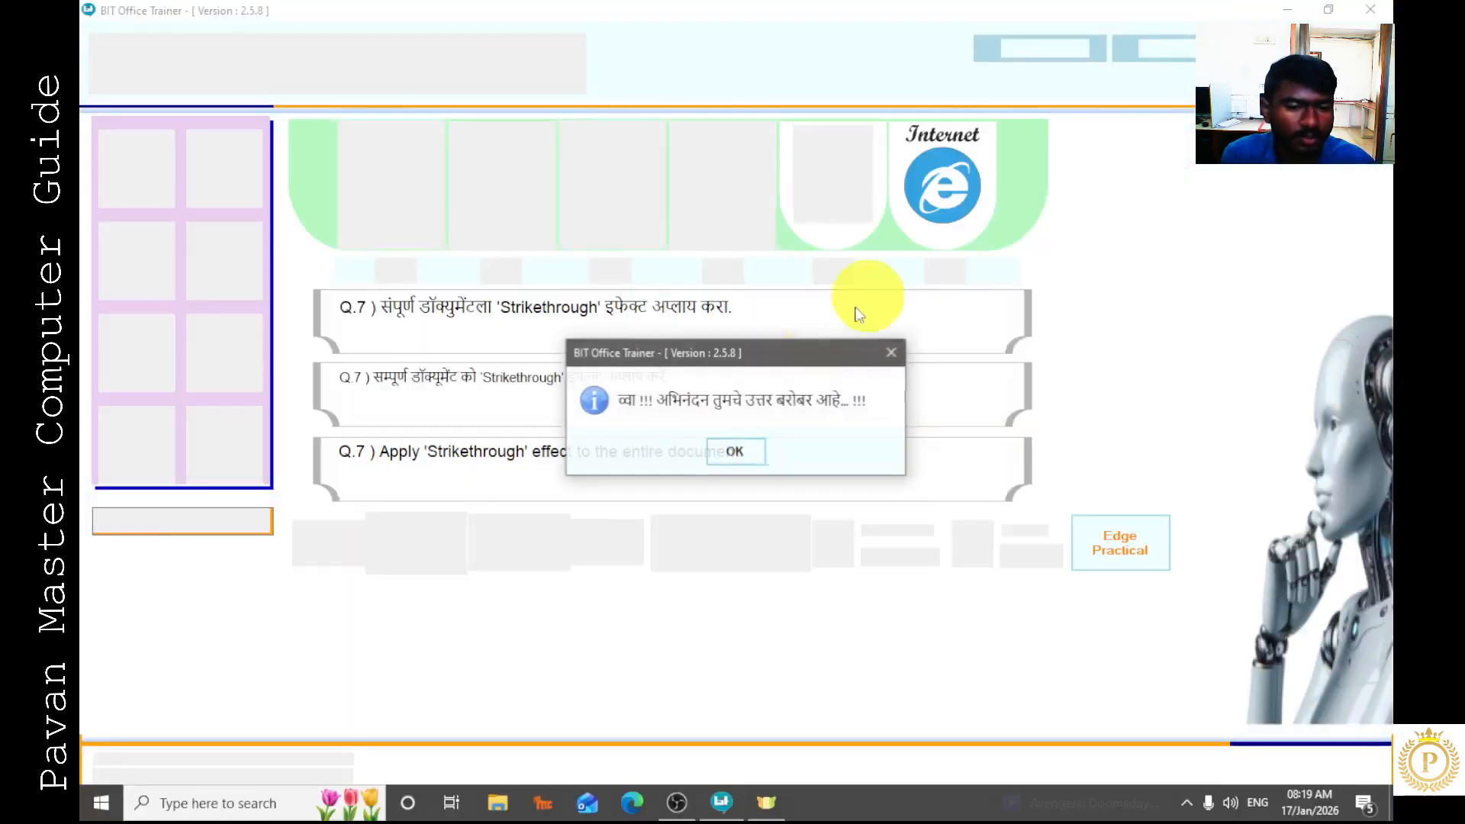
pyautogui.click(752, 467)
pyautogui.click(606, 542)
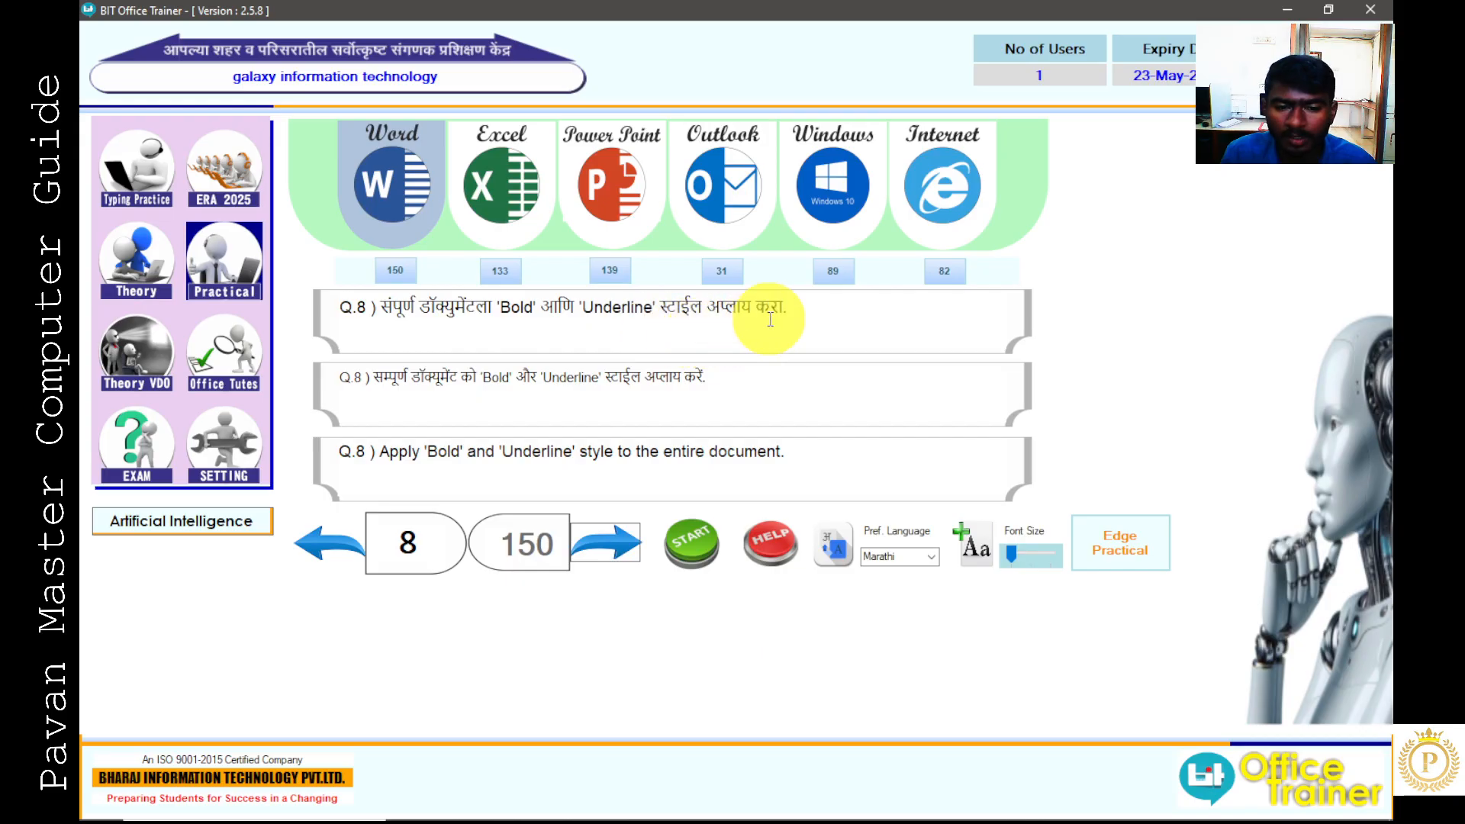
pyautogui.click(700, 545)
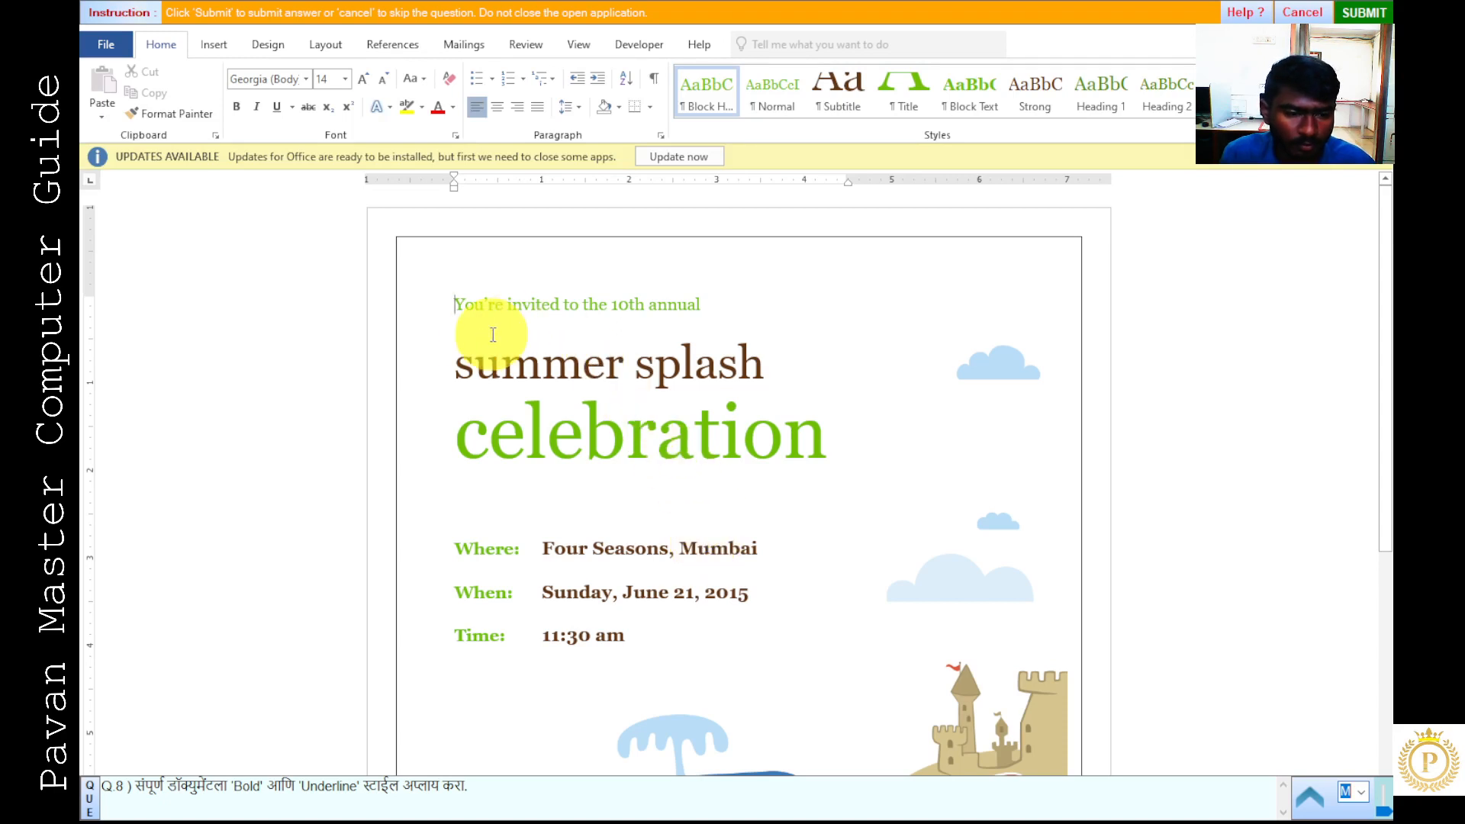
# - Apply bold and underline to the entire summer splash celebration invitation
pyautogui.click(1251, 114)
pyautogui.click(1236, 114)
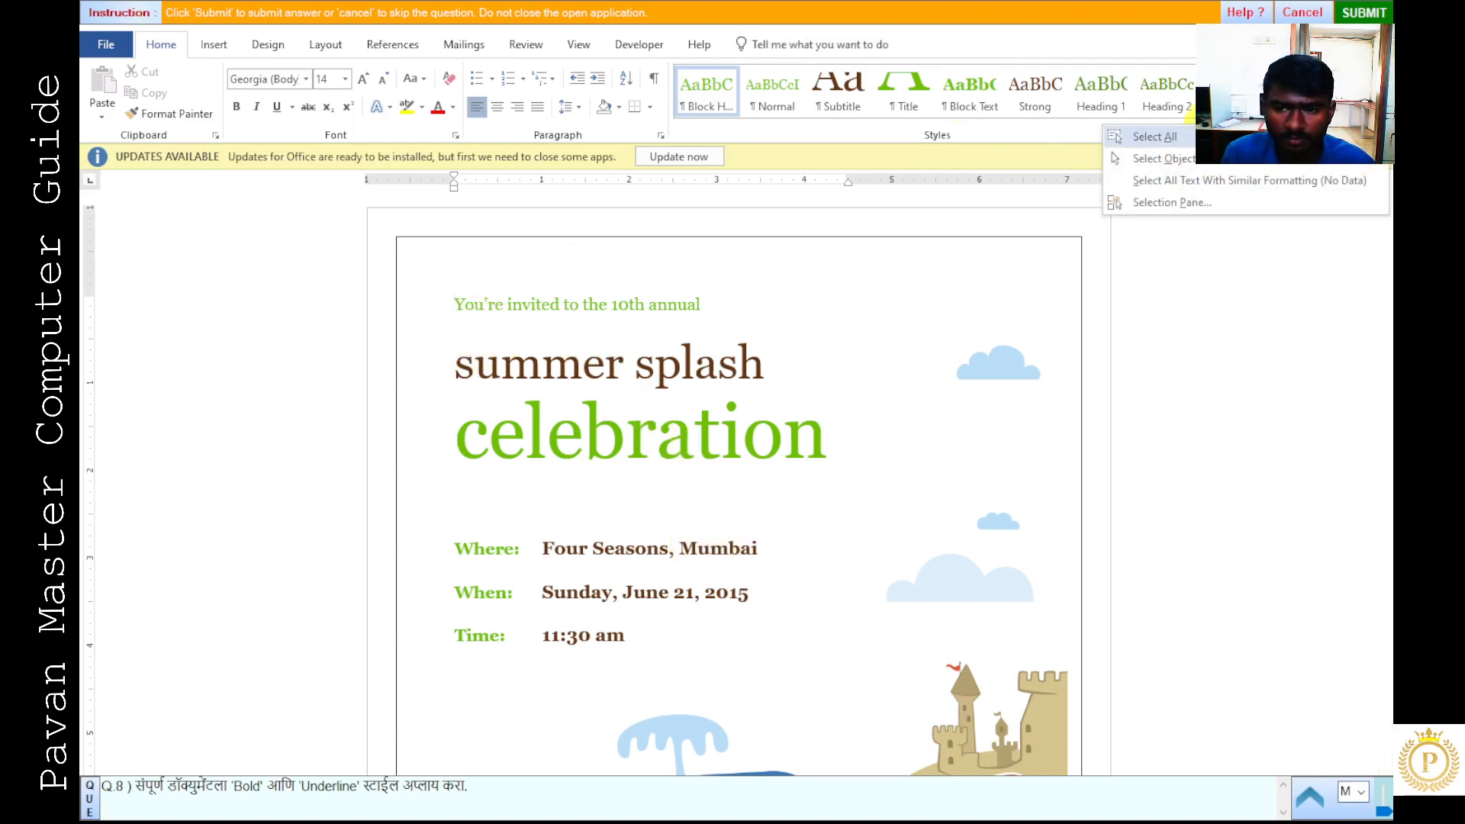
pyautogui.click(1167, 135)
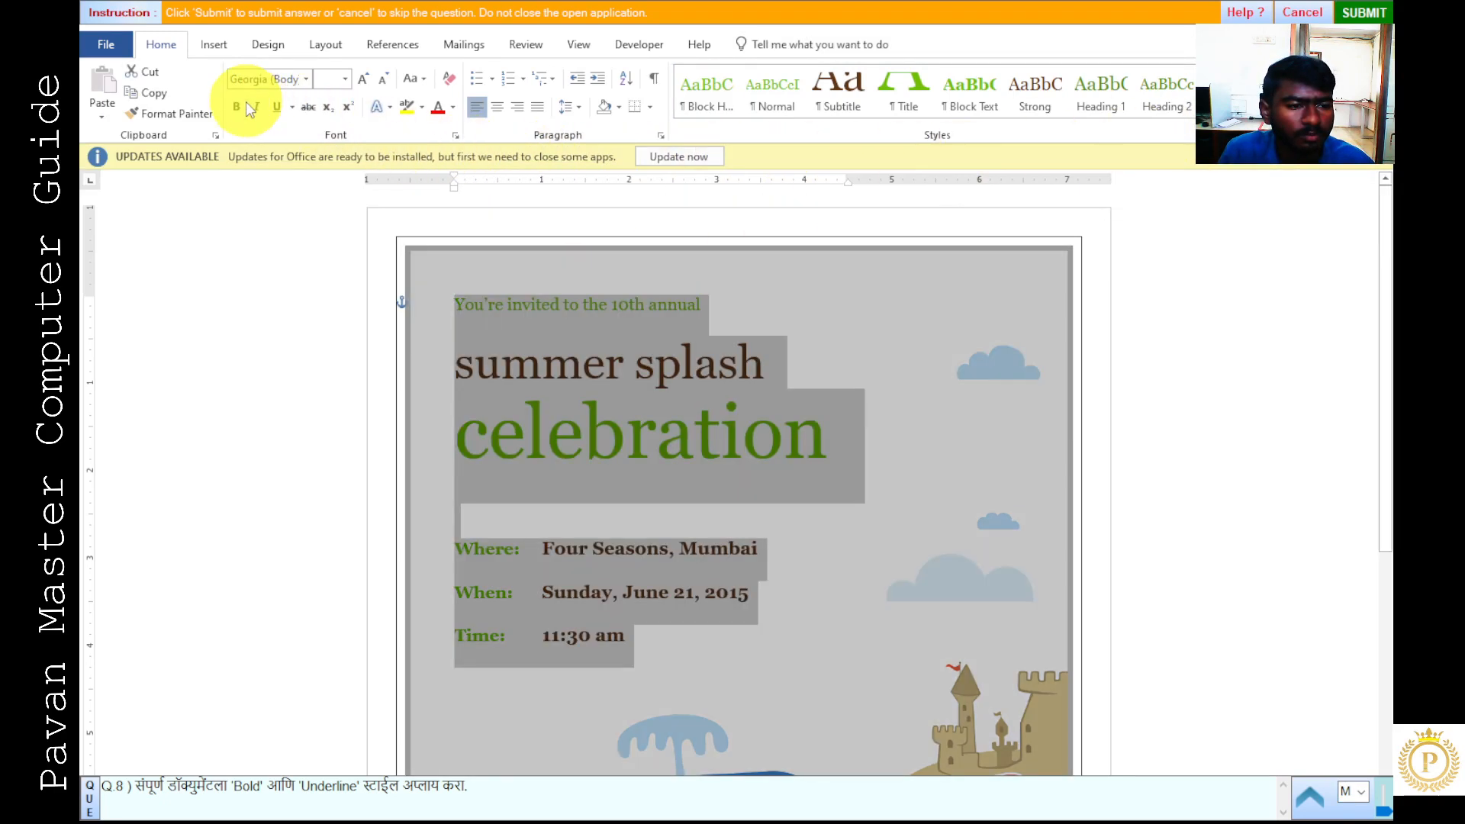
pyautogui.click(237, 107)
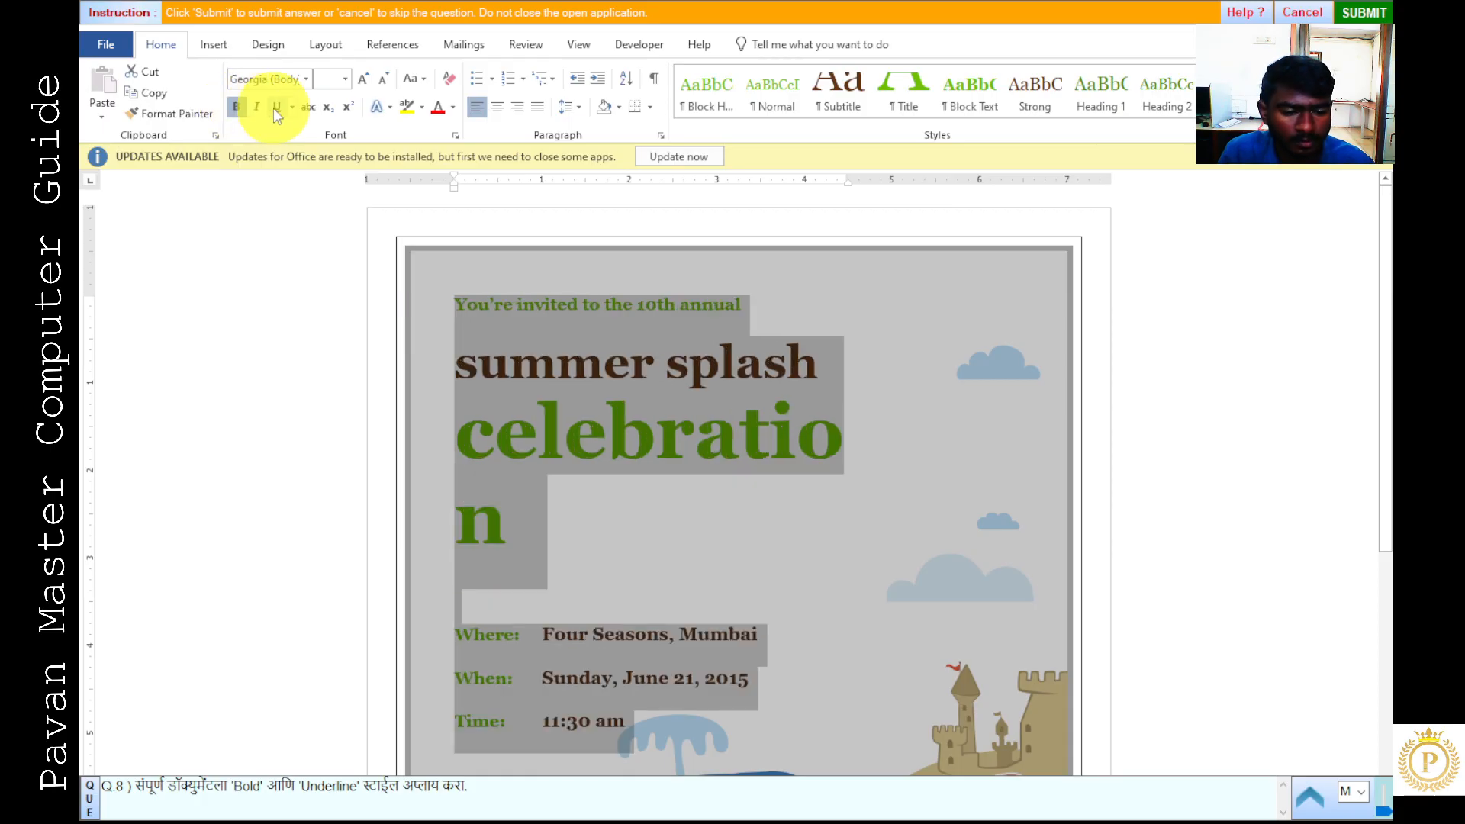
pyautogui.click(277, 107)
pyautogui.click(915, 286)
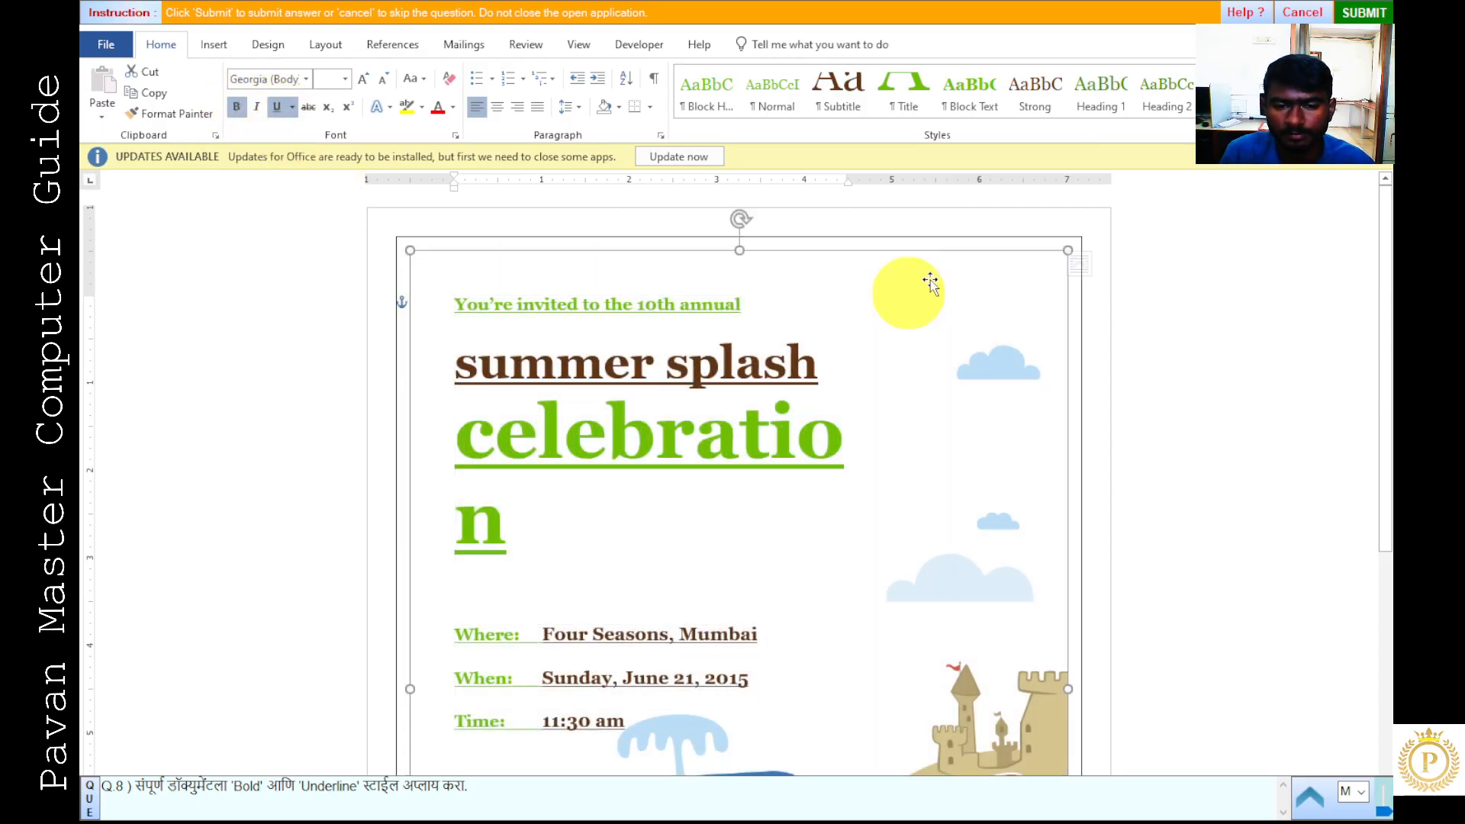
# - Submit the answer to question 8 and start question 9
pyautogui.click(1345, 13)
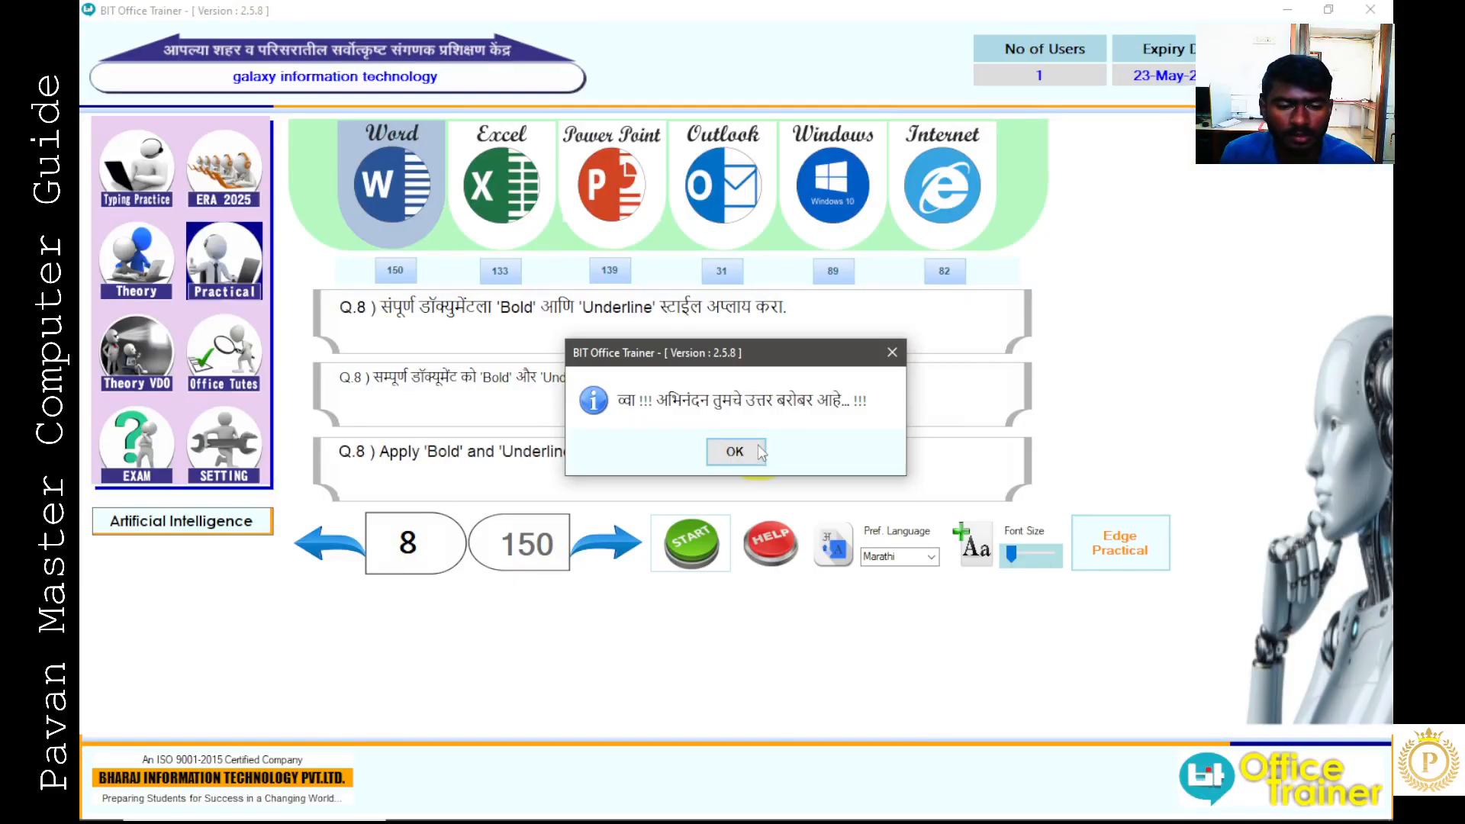
pyautogui.click(760, 452)
pyautogui.click(605, 540)
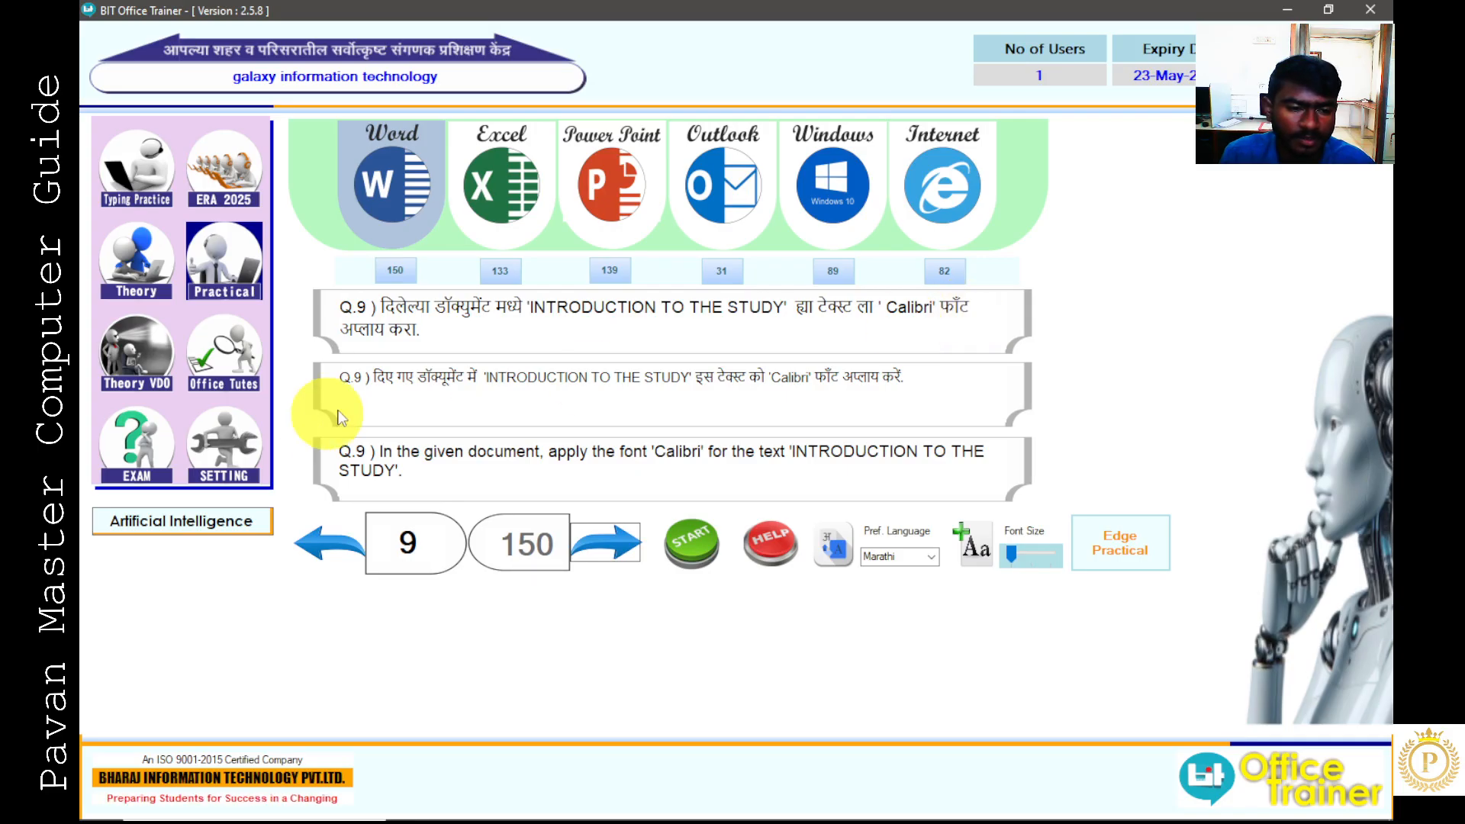
pyautogui.moveTo(904, 305); pyautogui.dragTo(938, 307)
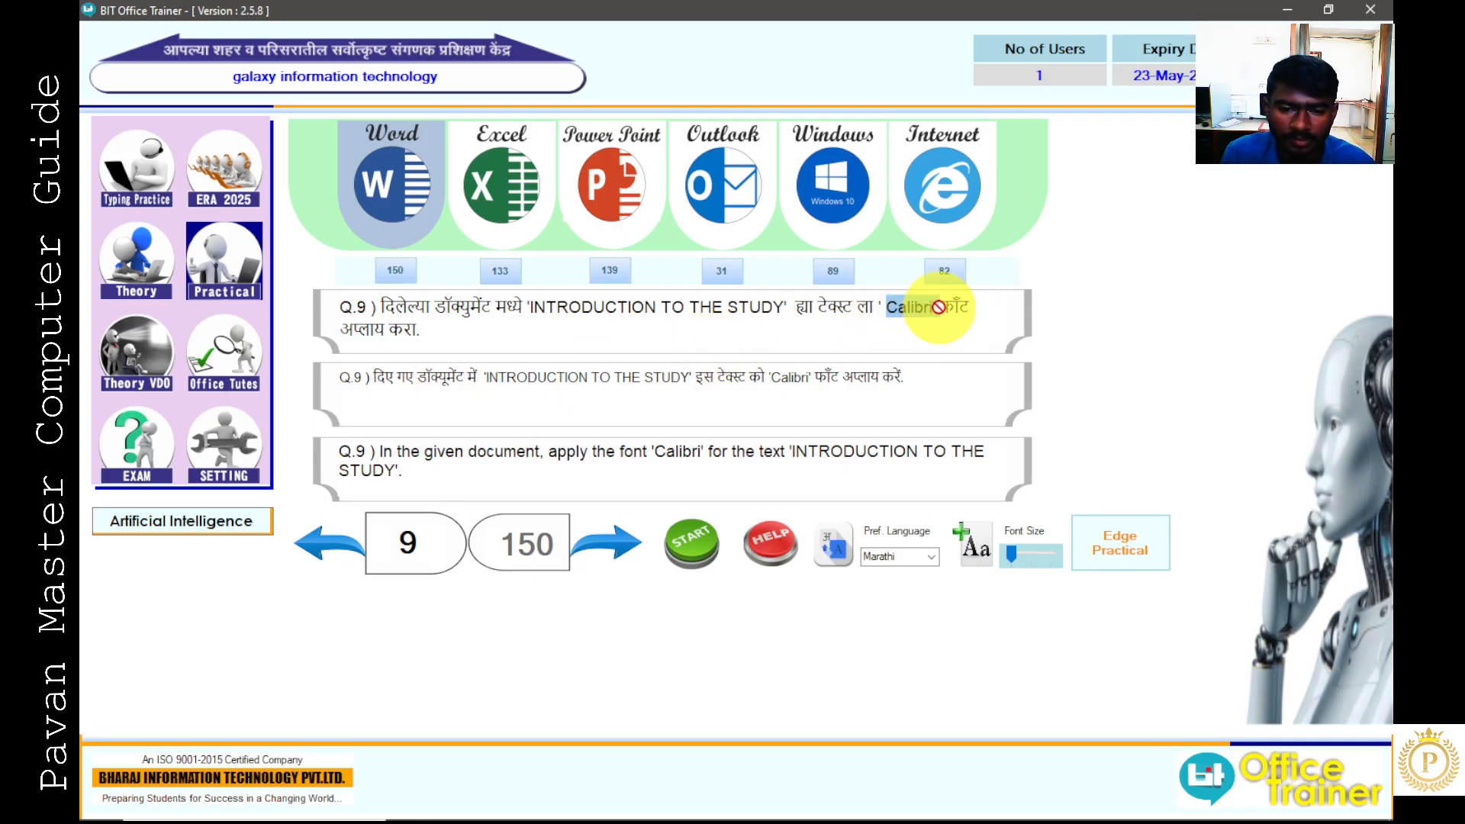
pyautogui.click(696, 534)
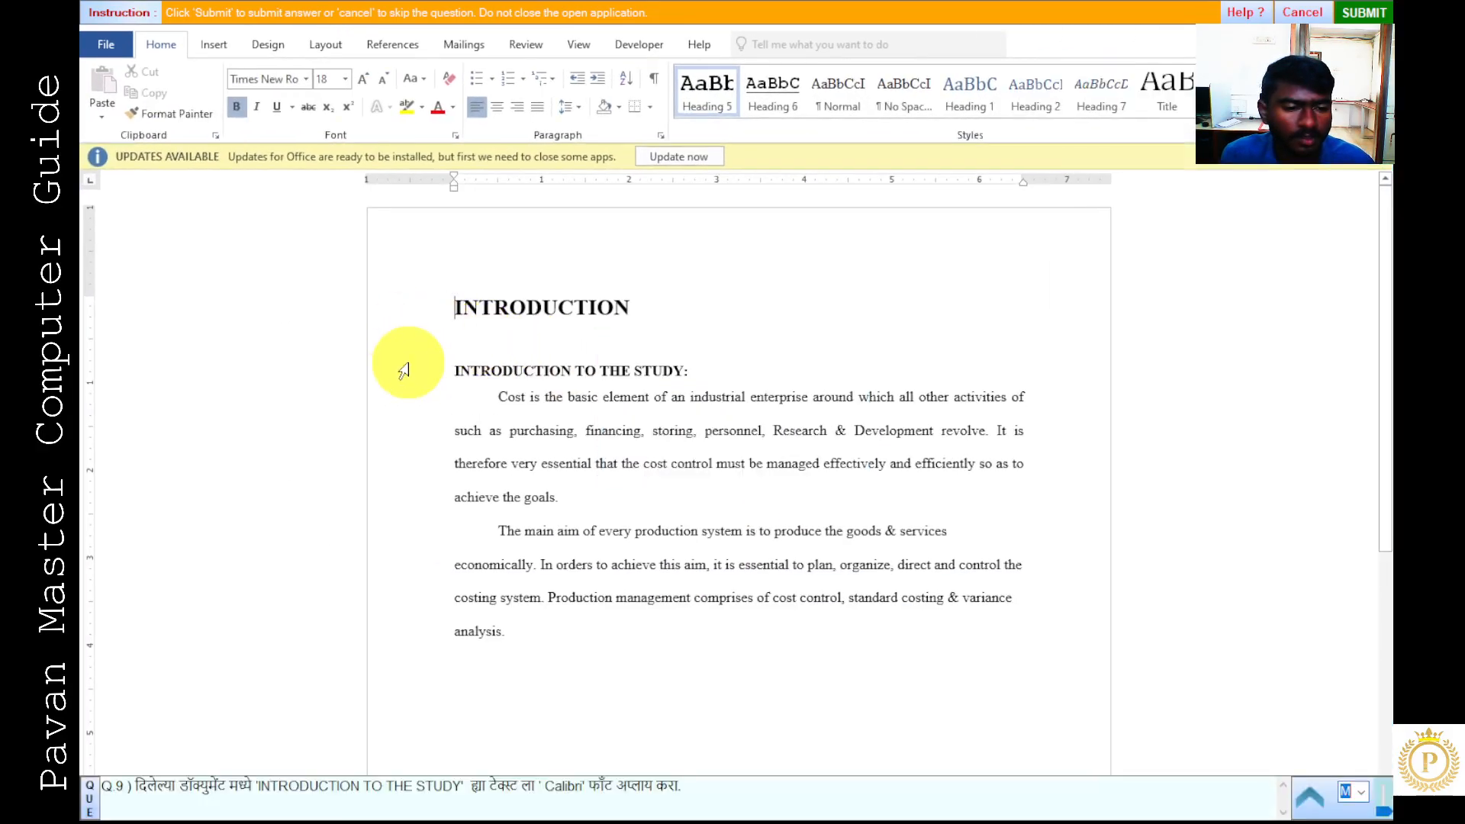
# - Change the font of the heading "INTRODUCTION TO THE STUDY:" to Calibri
pyautogui.click(413, 376)
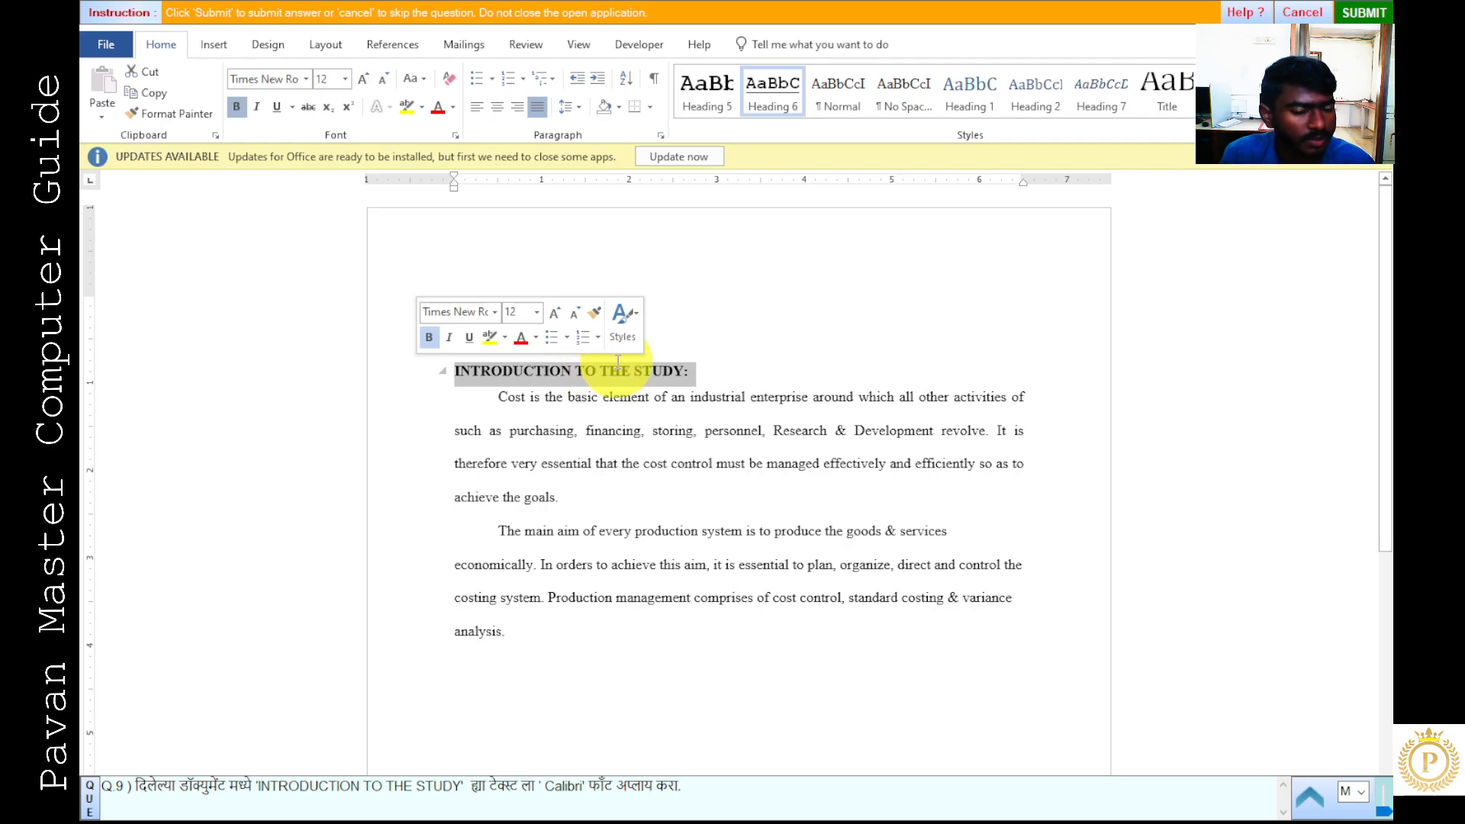
pyautogui.click(306, 80)
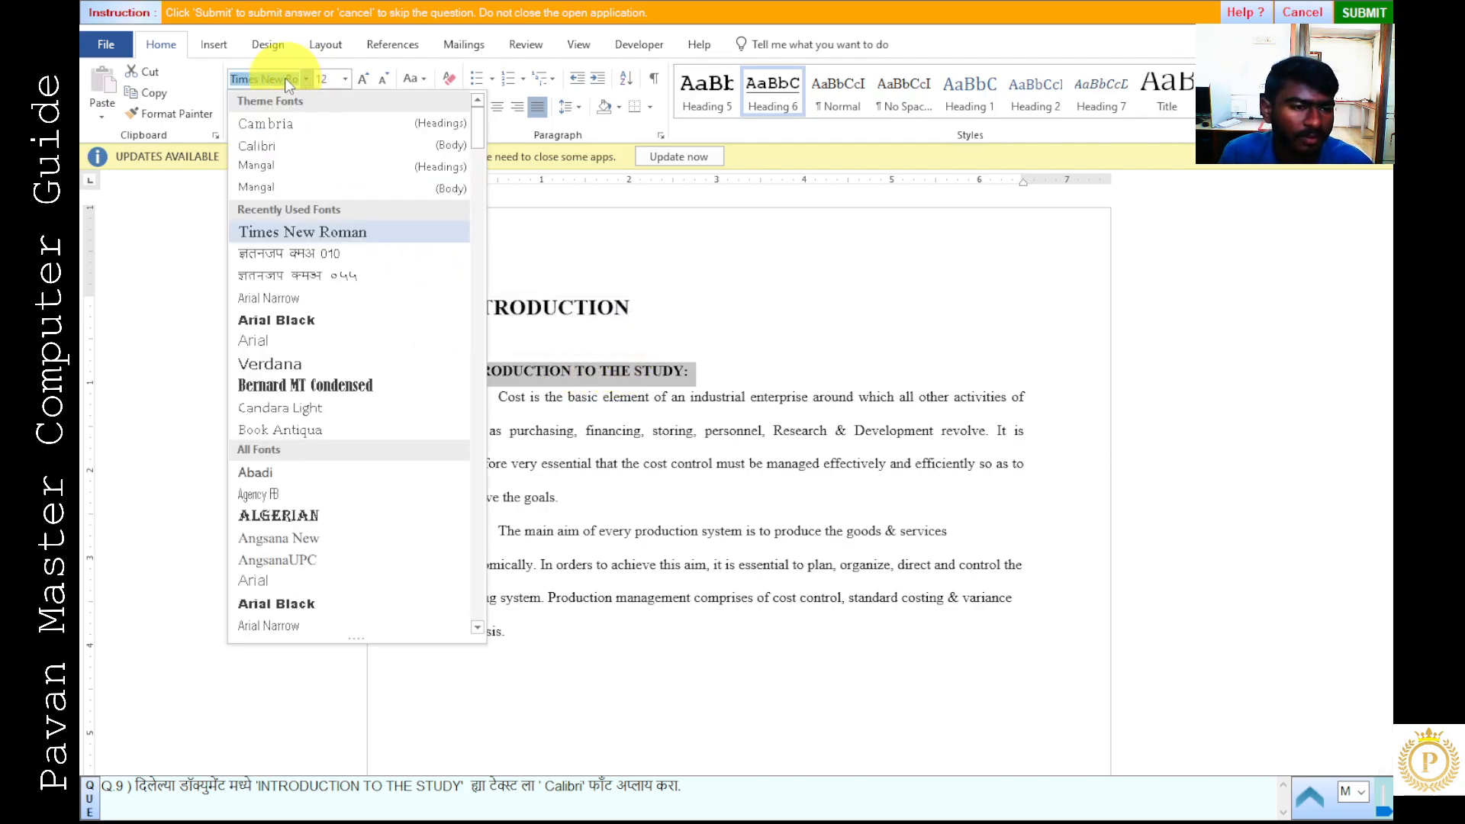
pyautogui.click(282, 143)
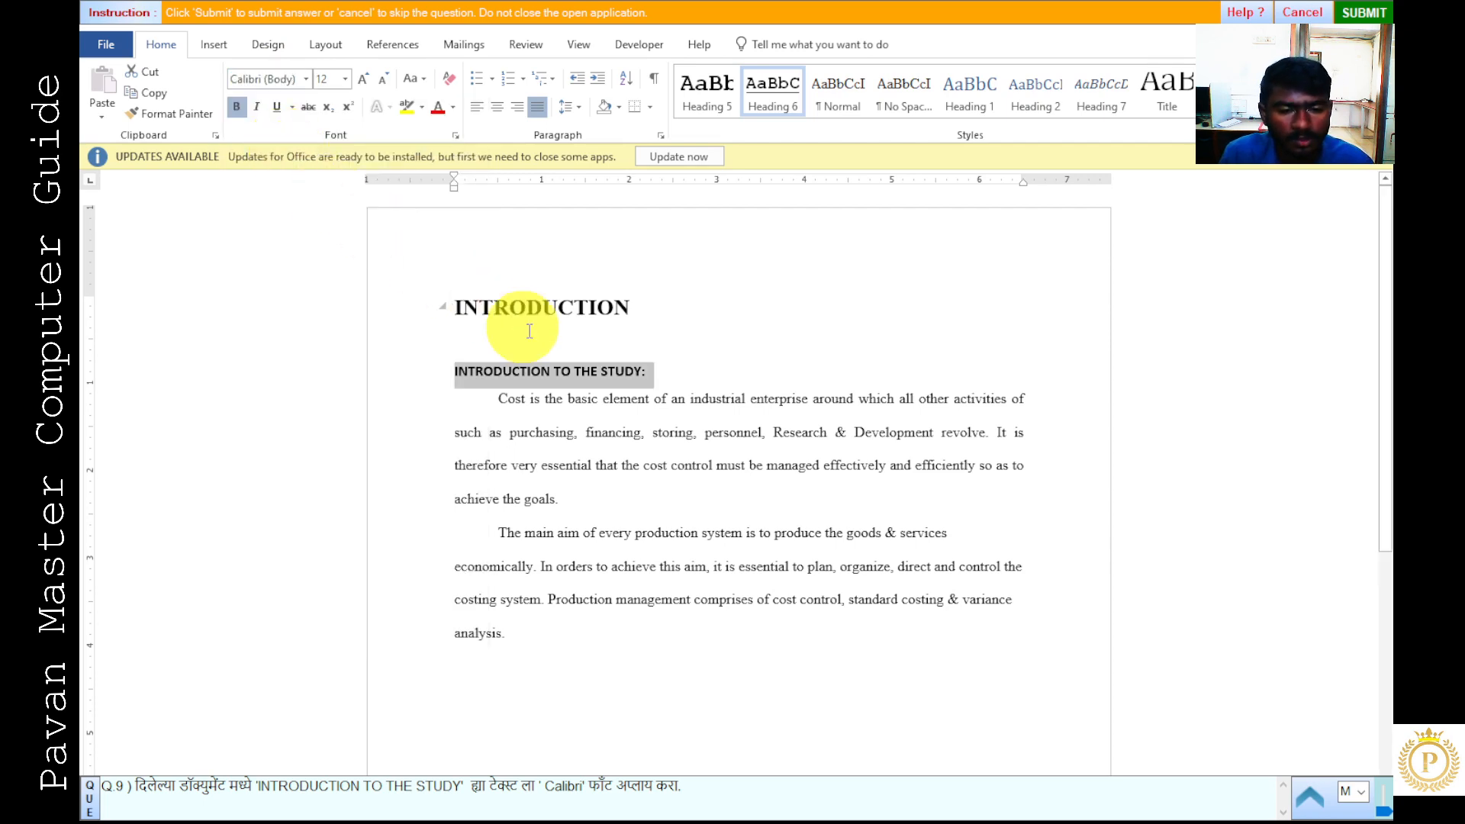
pyautogui.click(712, 427)
# - Submit the answer to question 9 and start question 10
pyautogui.click(1365, 13)
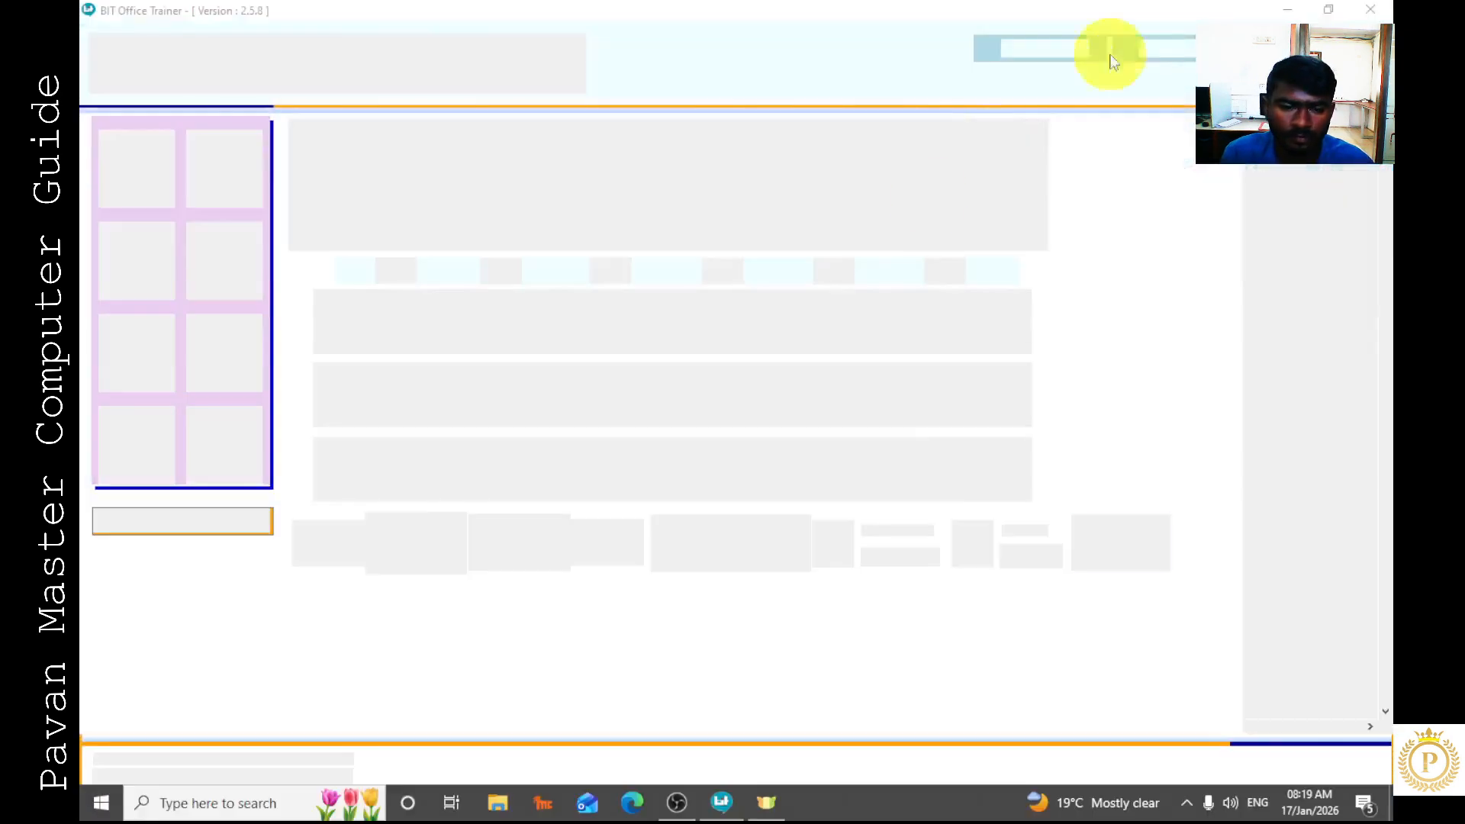
pyautogui.click(735, 449)
pyautogui.click(607, 543)
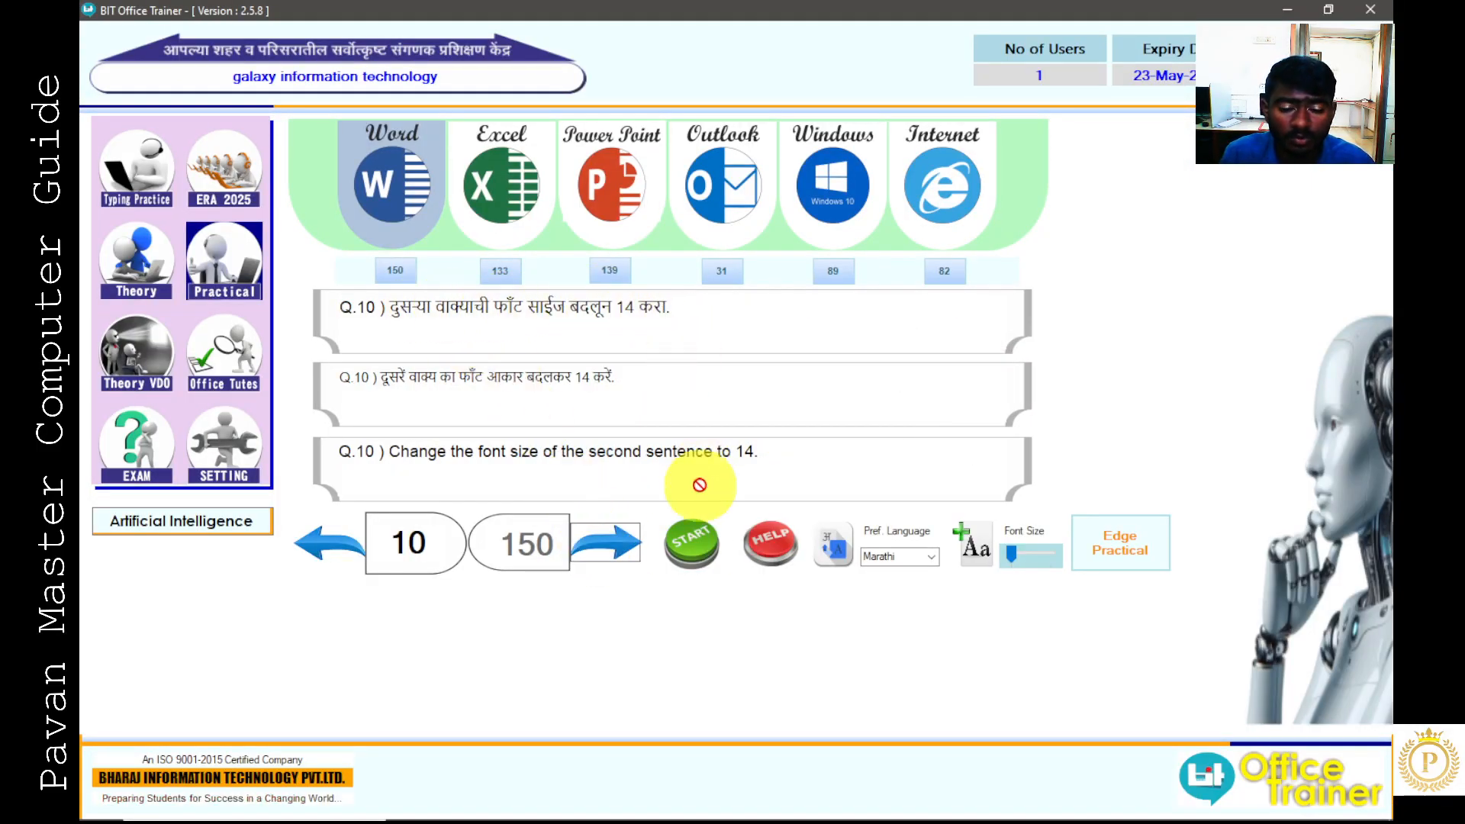
pyautogui.click(690, 542)
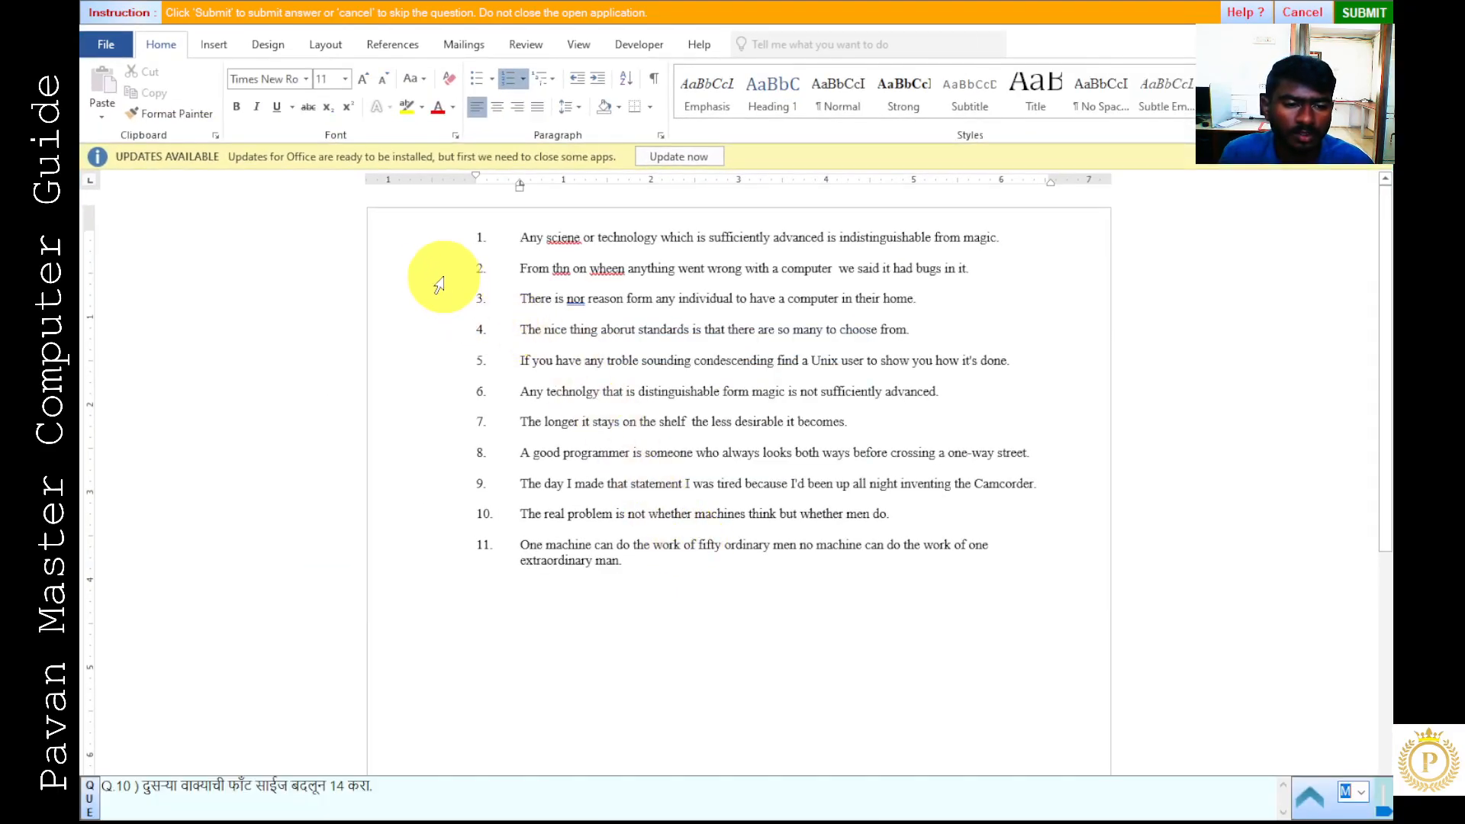
# - Set the font size of the second sentence in the numbered list to 14
pyautogui.click(433, 276)
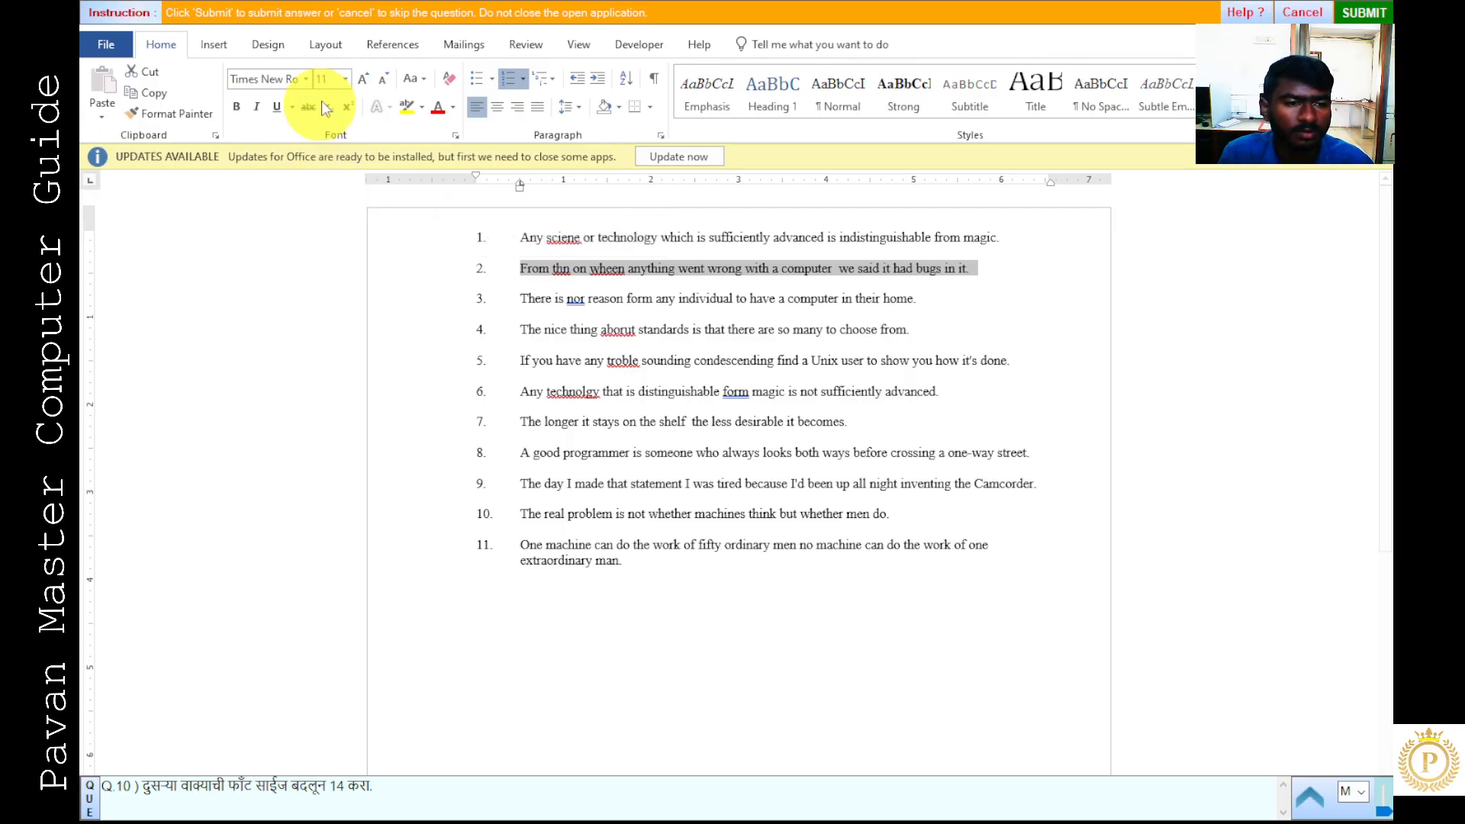
pyautogui.click(345, 80)
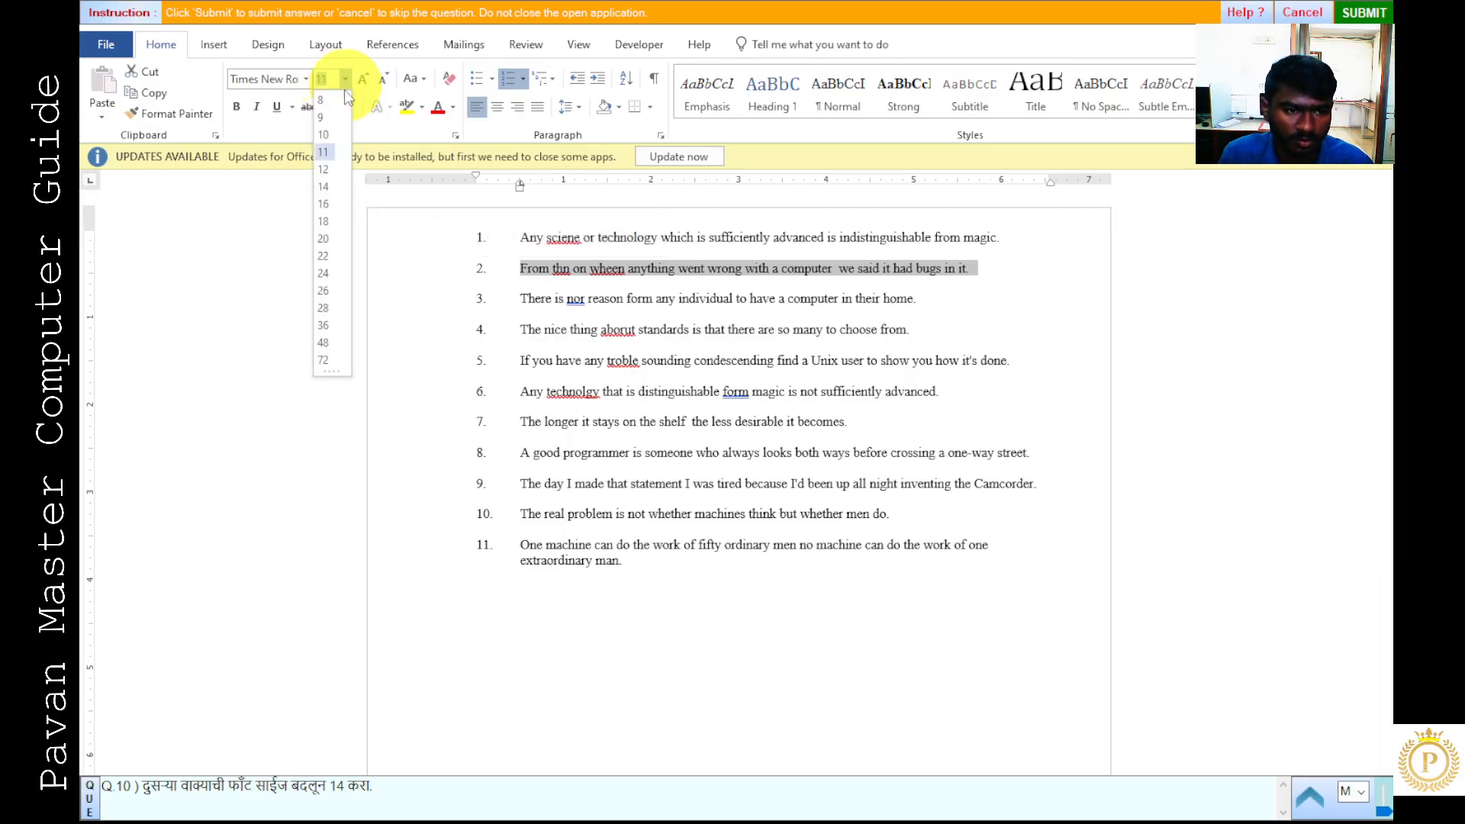
pyautogui.click(323, 186)
pyautogui.click(751, 336)
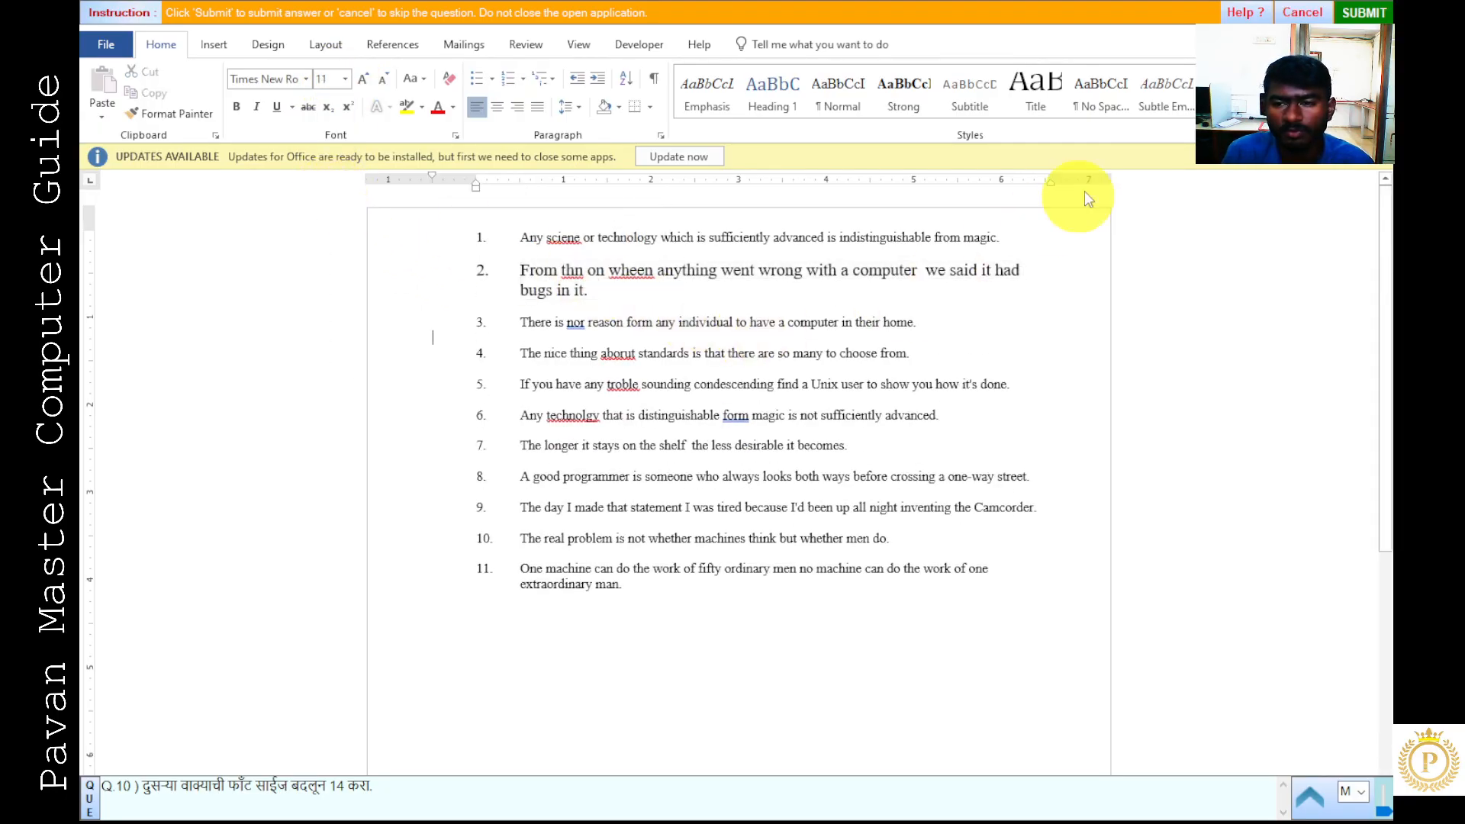
# - Submit the answer to question 10 and start question 11
pyautogui.click(1363, 13)
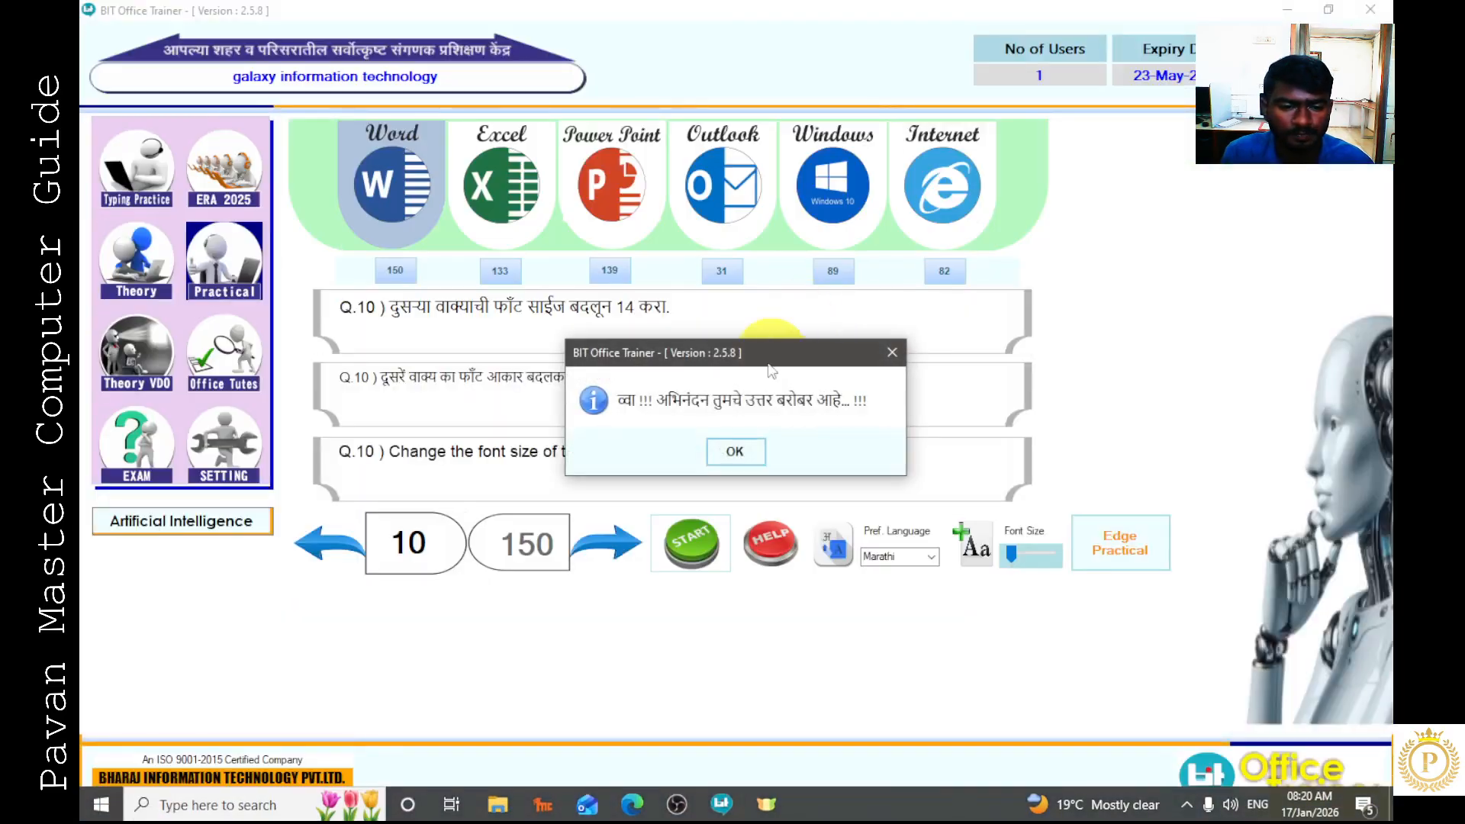
pyautogui.click(736, 453)
pyautogui.click(632, 562)
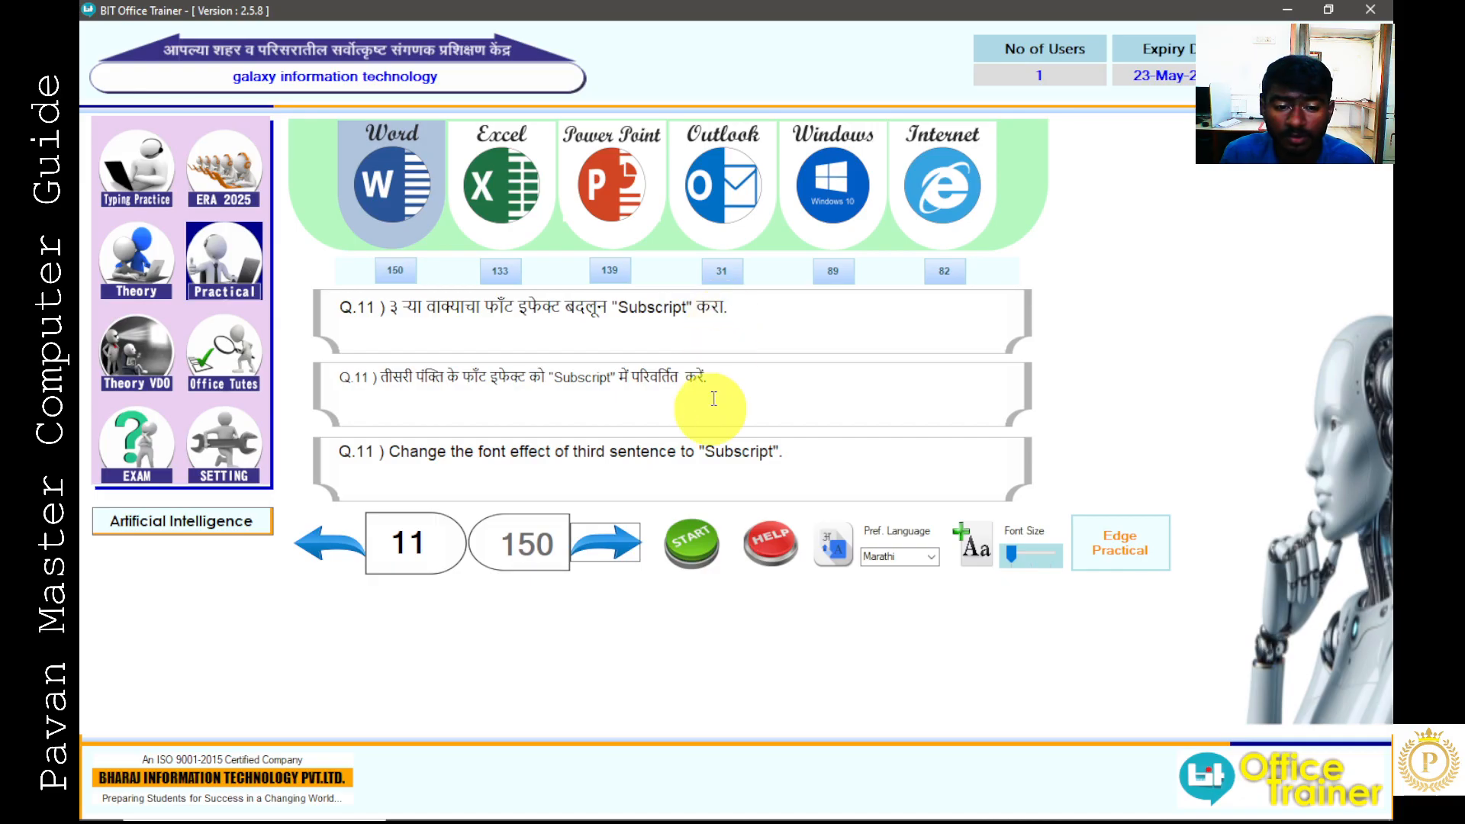
pyautogui.click(686, 538)
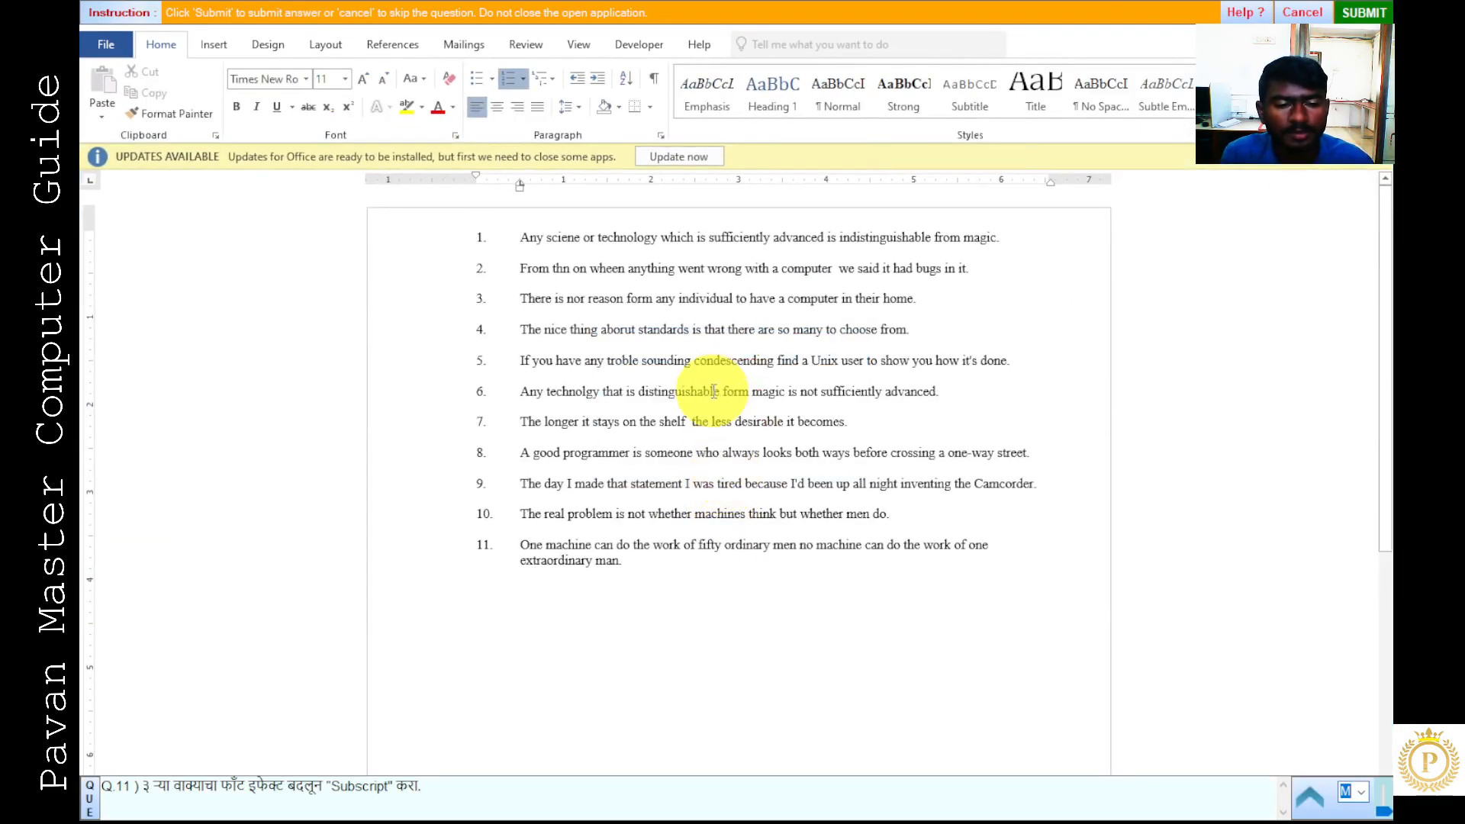
# - Apply the subscript effect to the third sentence in the numbered list
pyautogui.click(437, 305)
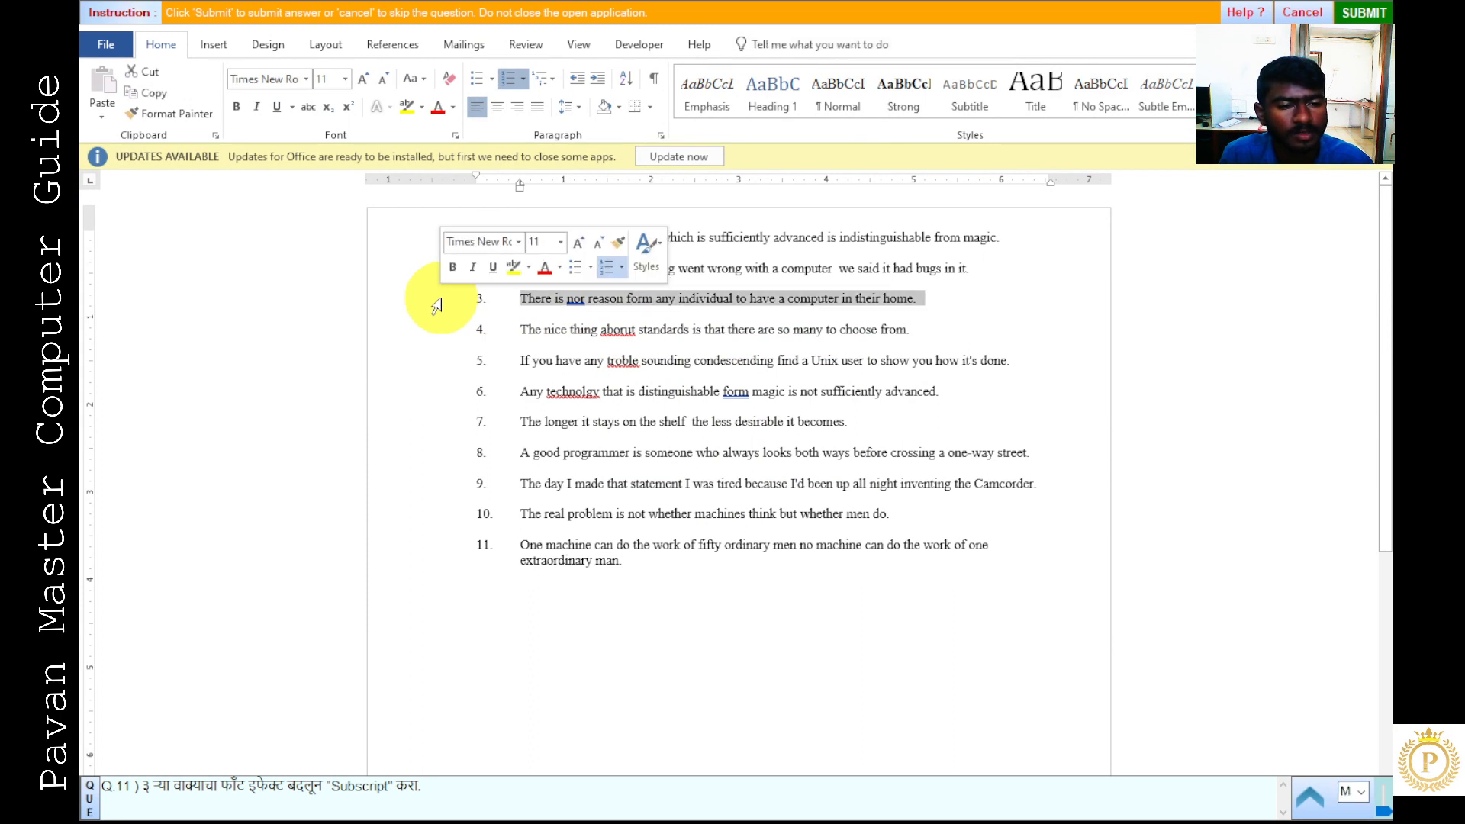
pyautogui.click(329, 108)
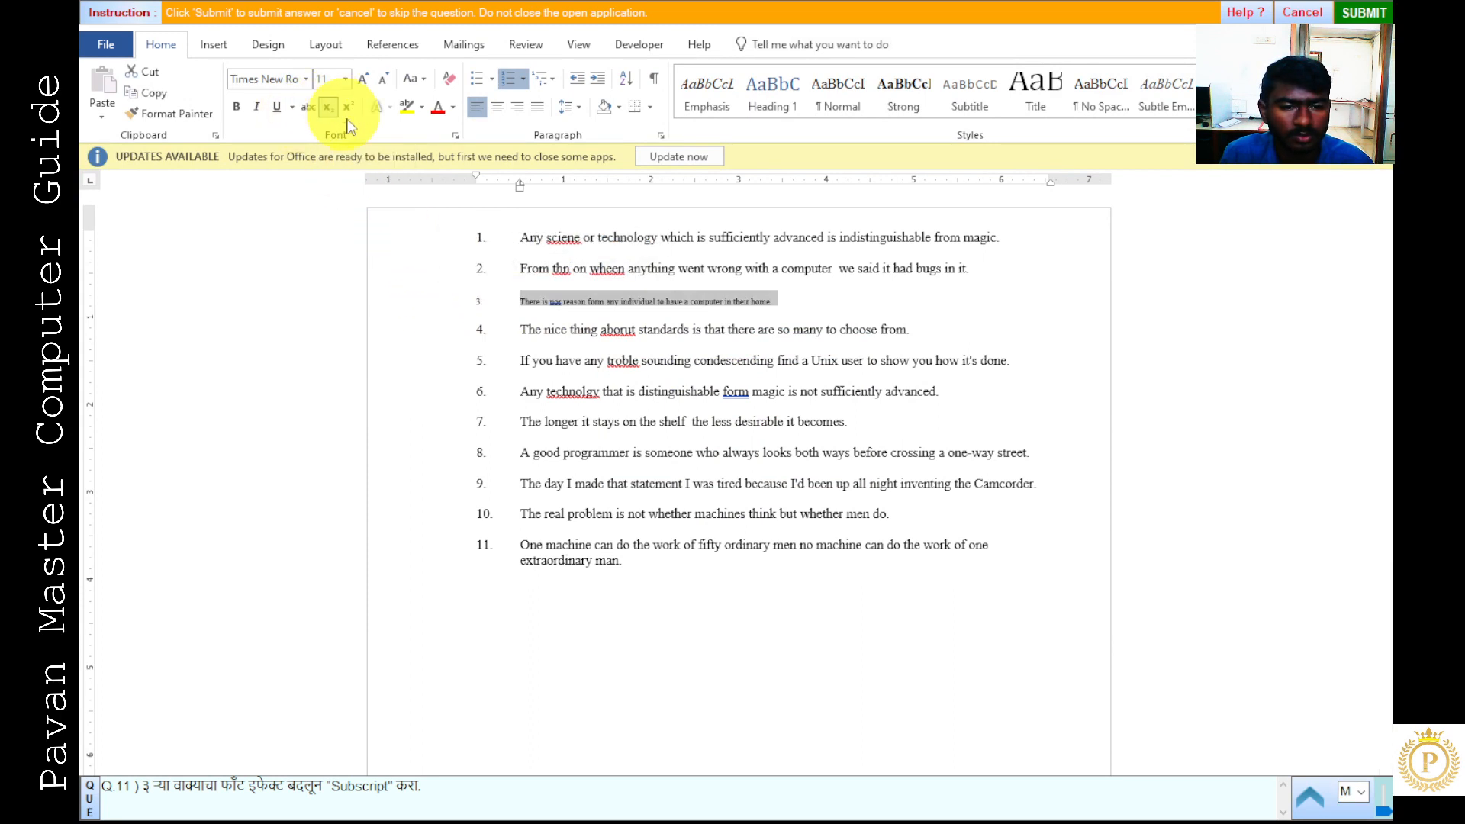
pyautogui.click(700, 342)
# - Submit the answer to question 11 and start question 12
pyautogui.click(1363, 14)
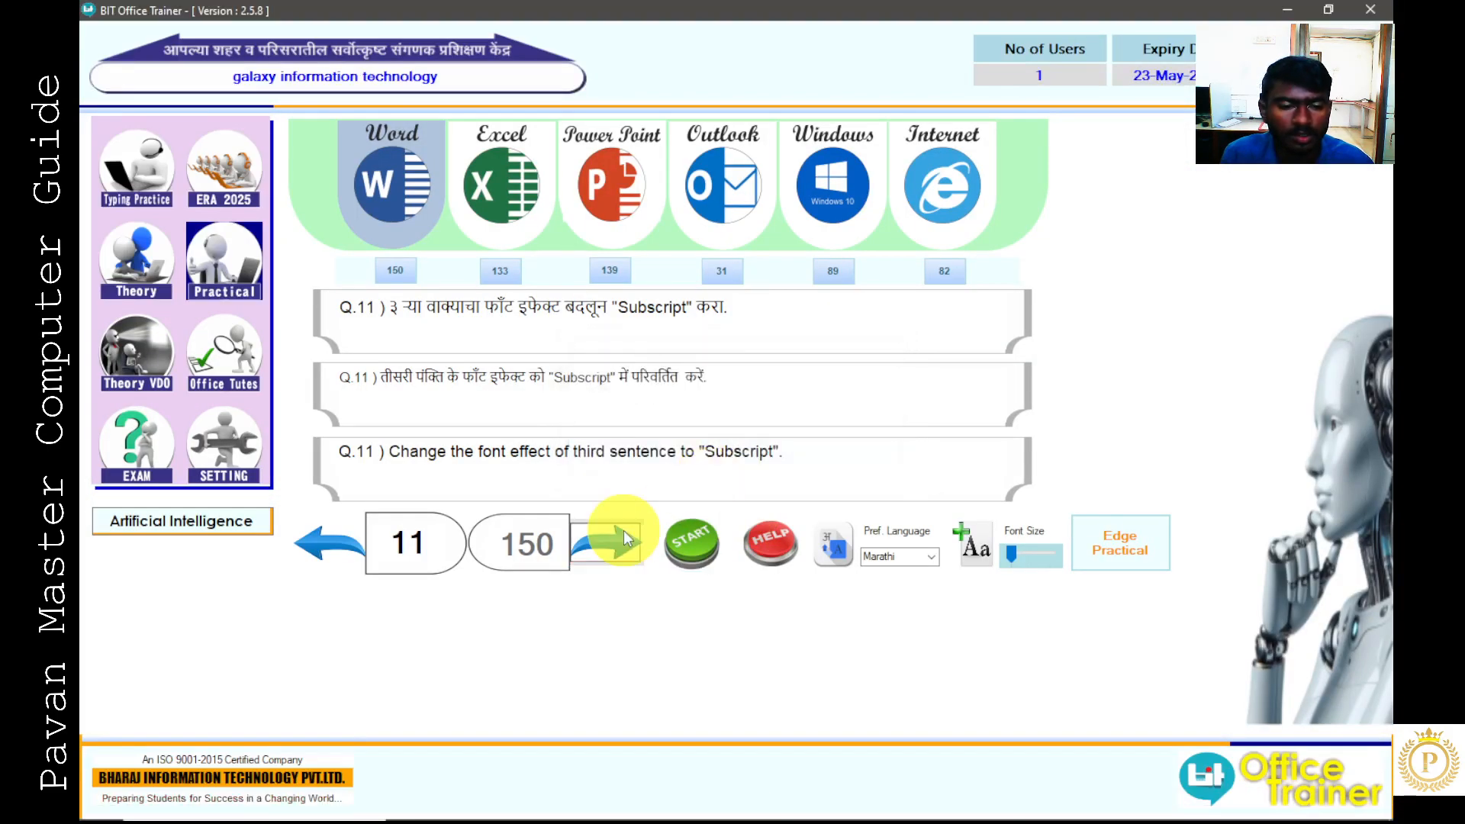
pyautogui.click(608, 543)
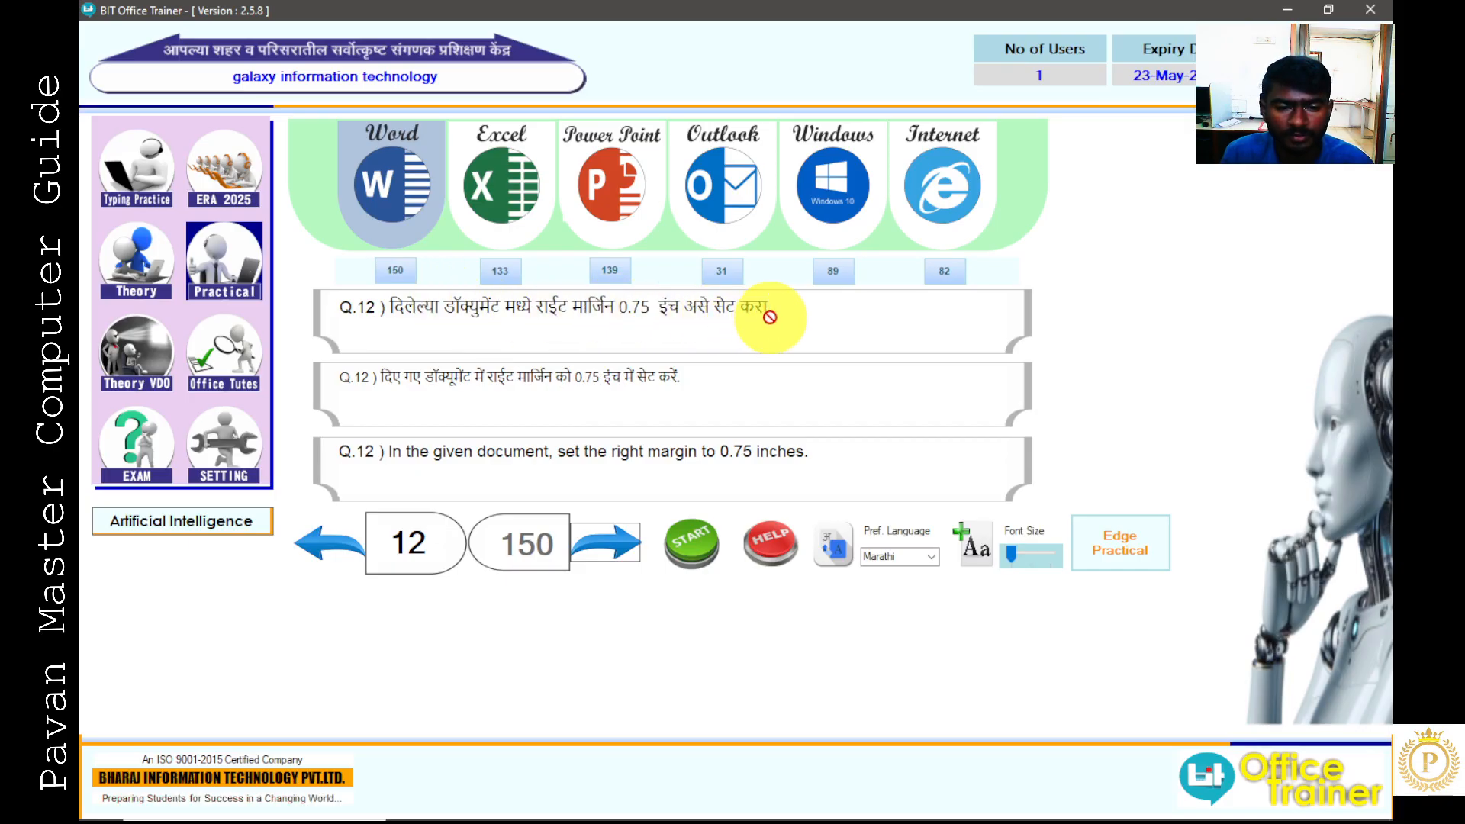
pyautogui.click(679, 539)
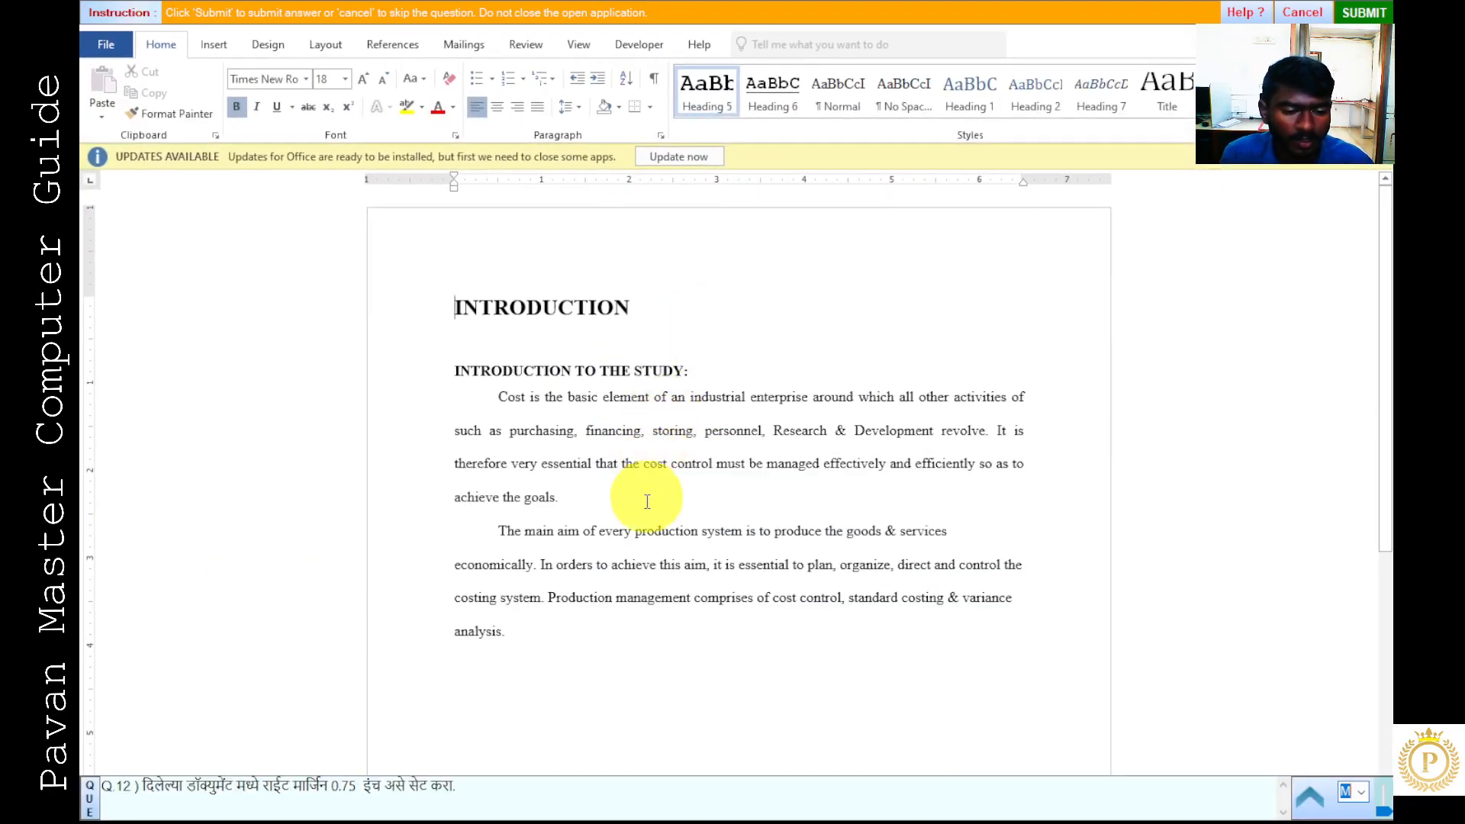
# - Set the right page margin to 0.75 inches for the whole document using custom margins
pyautogui.click(346, 51)
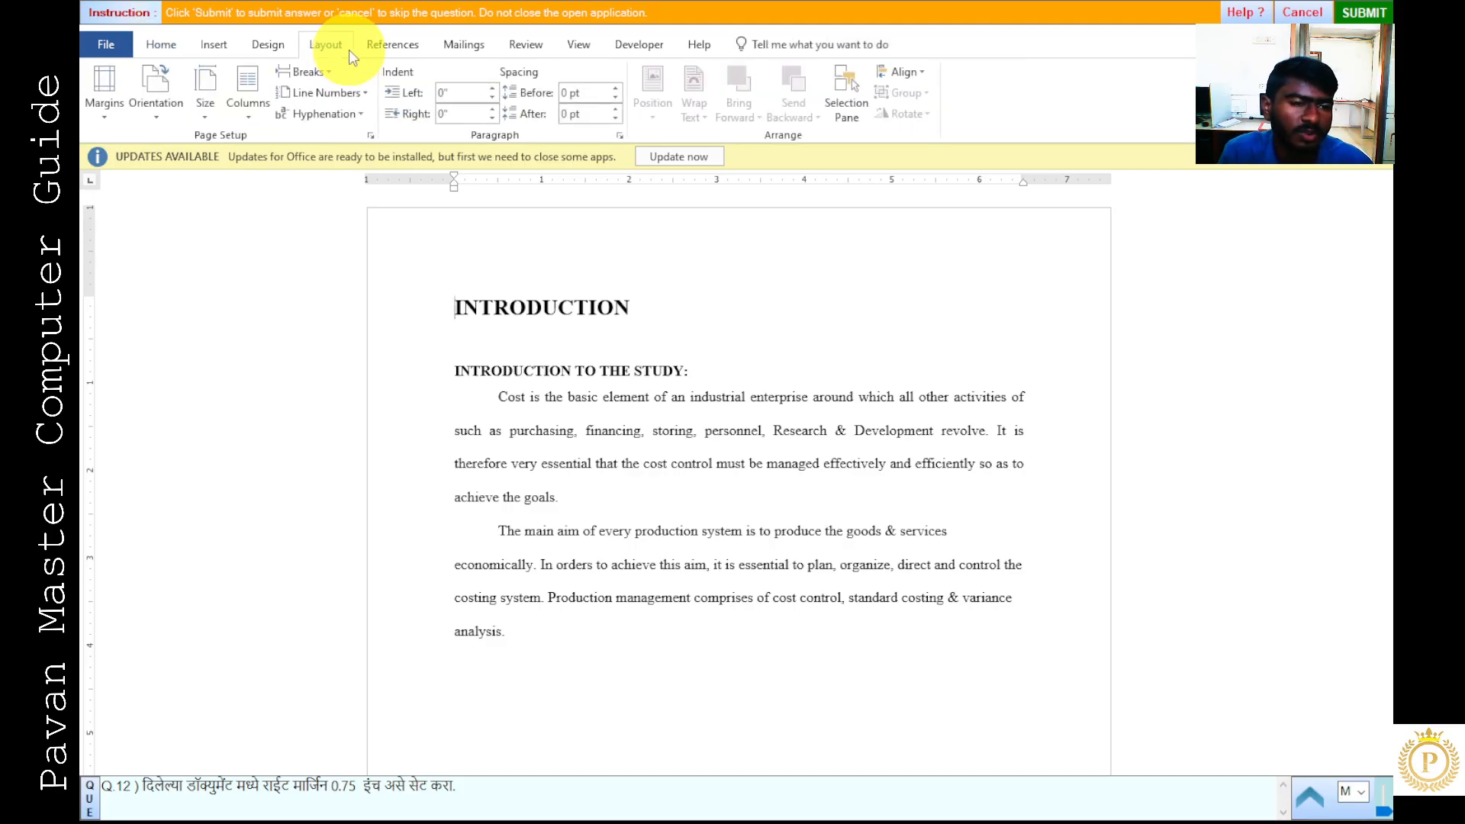
pyautogui.click(114, 106)
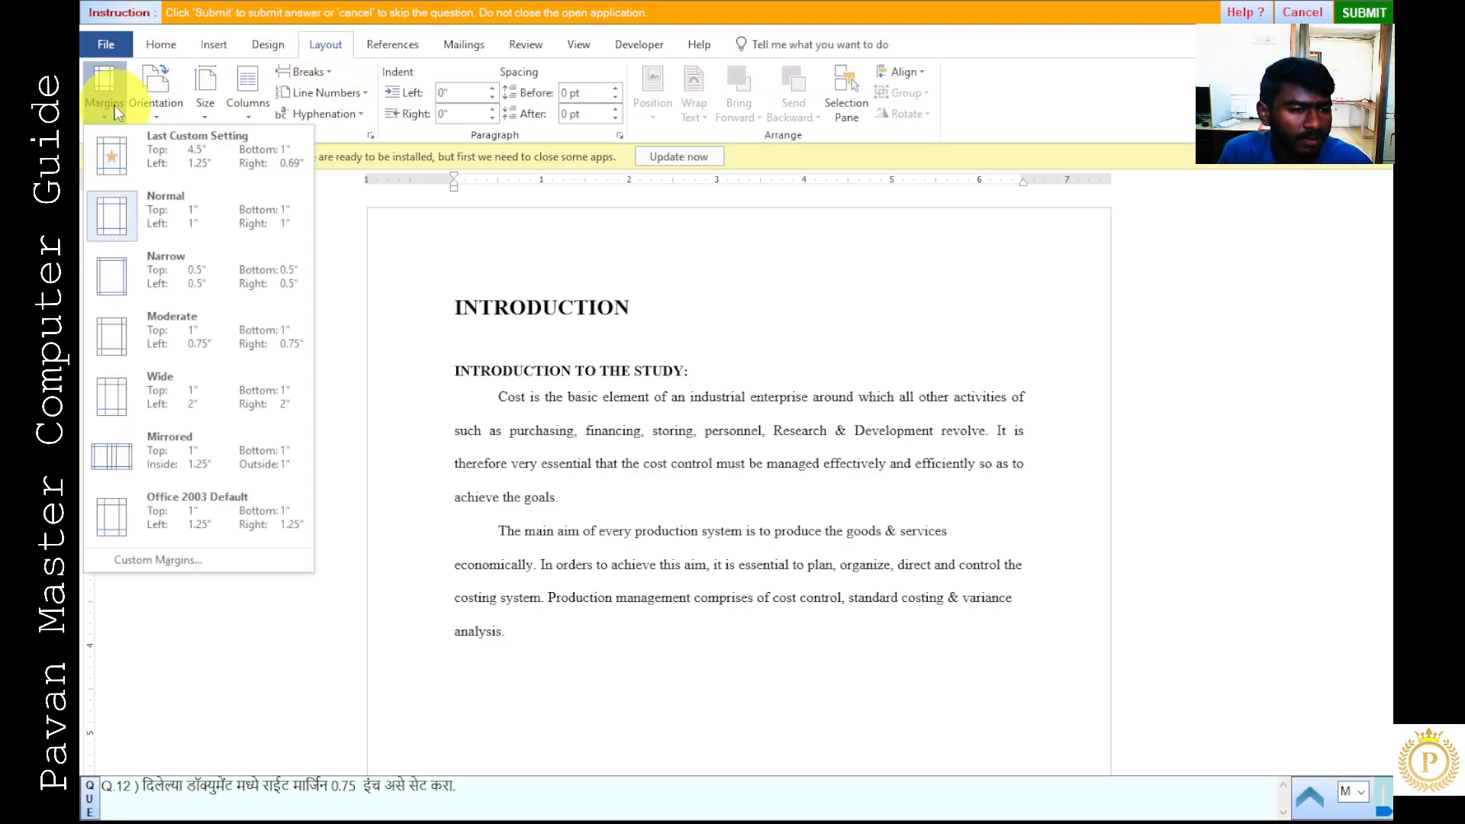
pyautogui.click(180, 564)
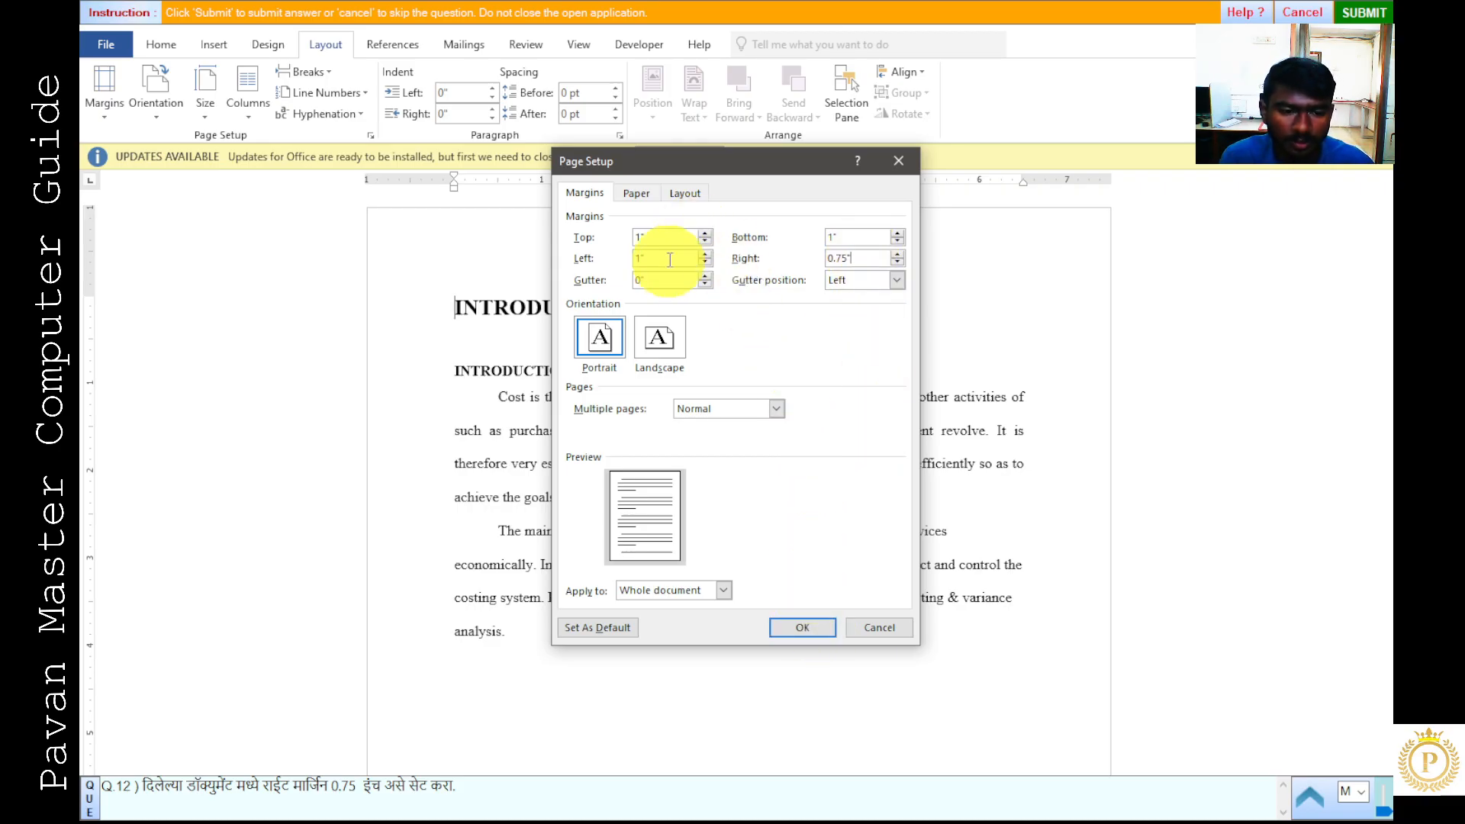
pyautogui.click(814, 631)
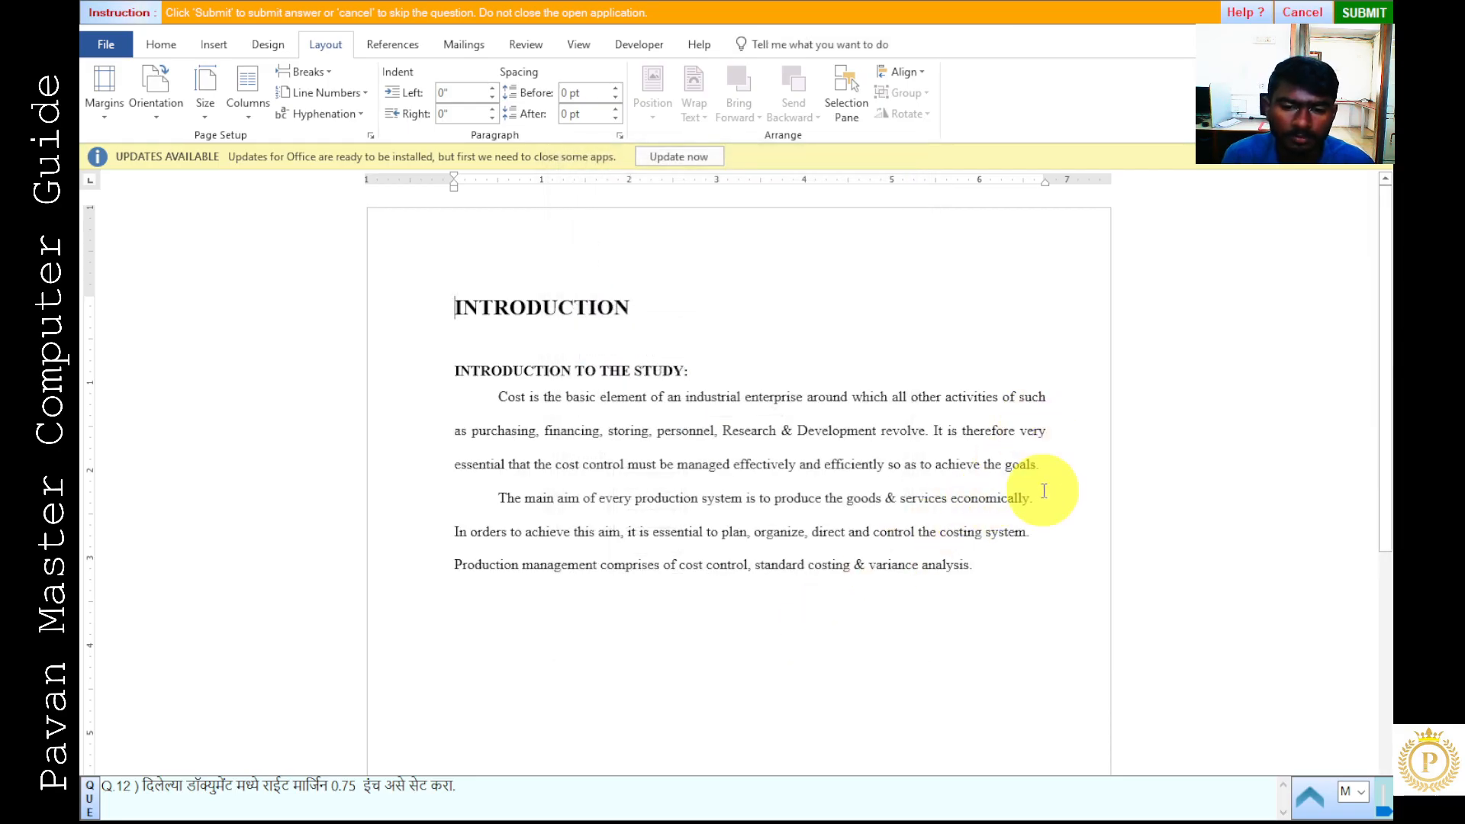
# - Submit the answer to question 12 and start question 13
pyautogui.click(1357, 14)
pyautogui.click(743, 451)
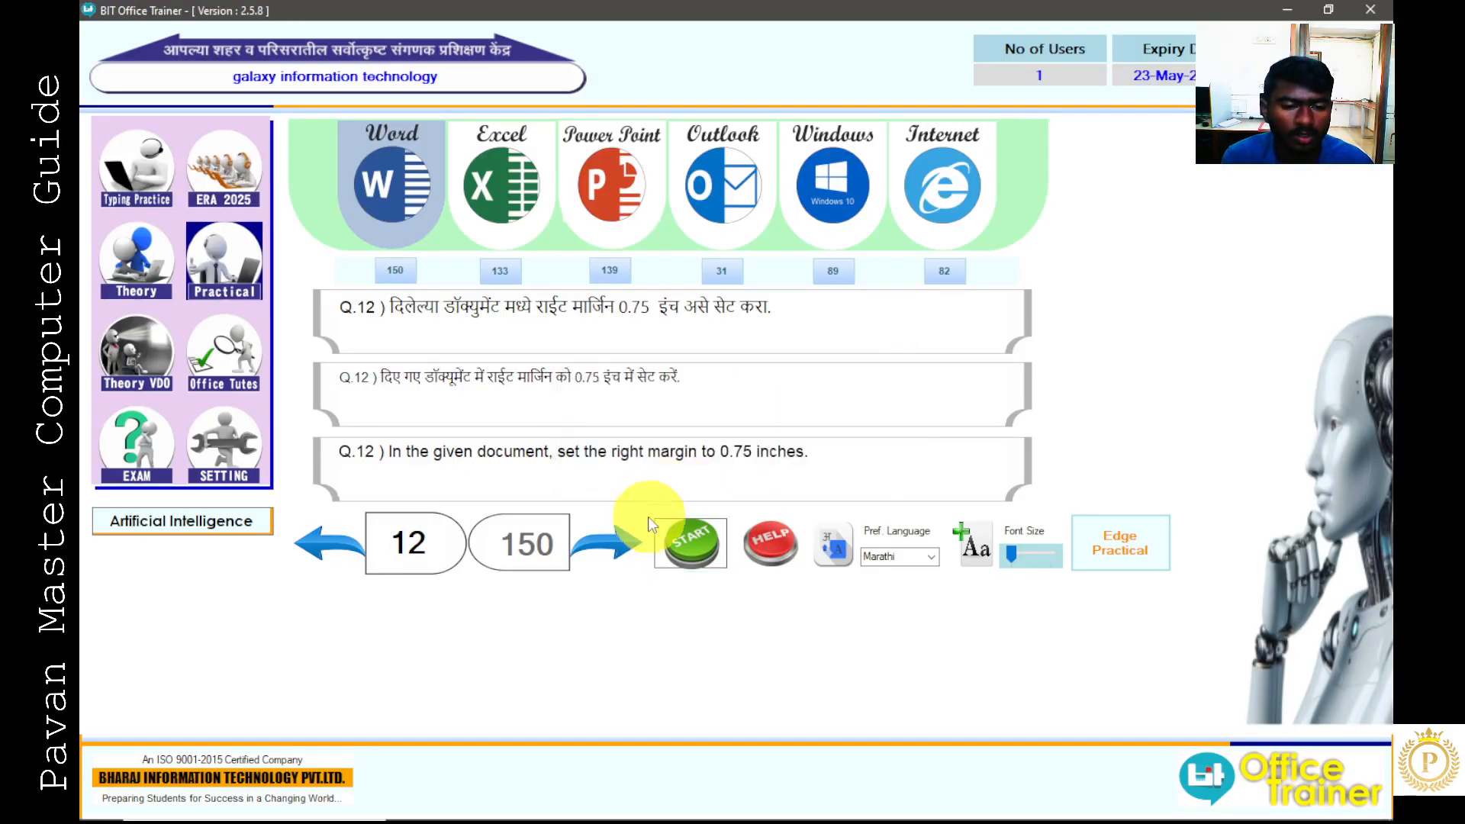
pyautogui.click(605, 538)
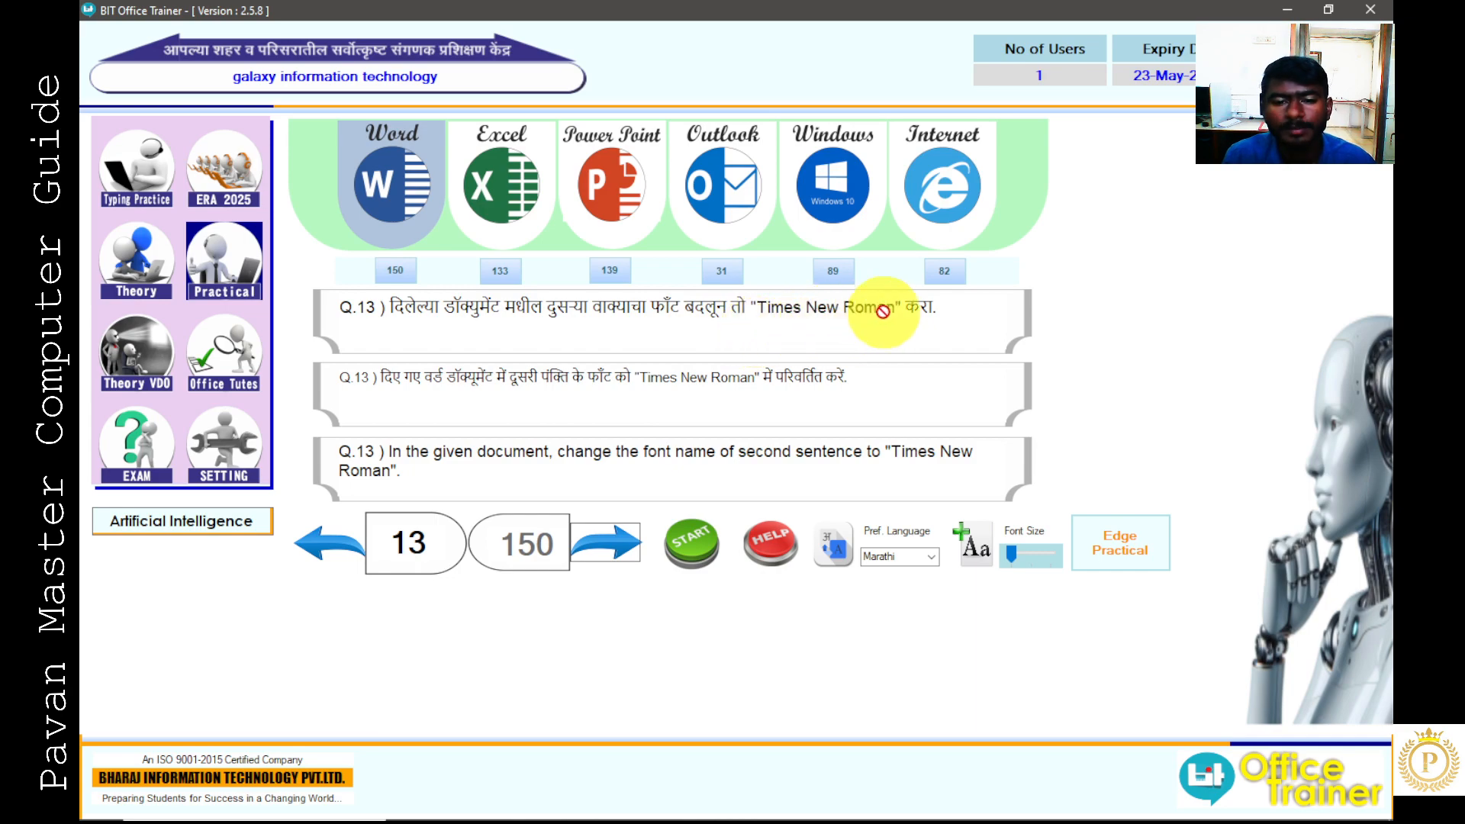
pyautogui.click(714, 537)
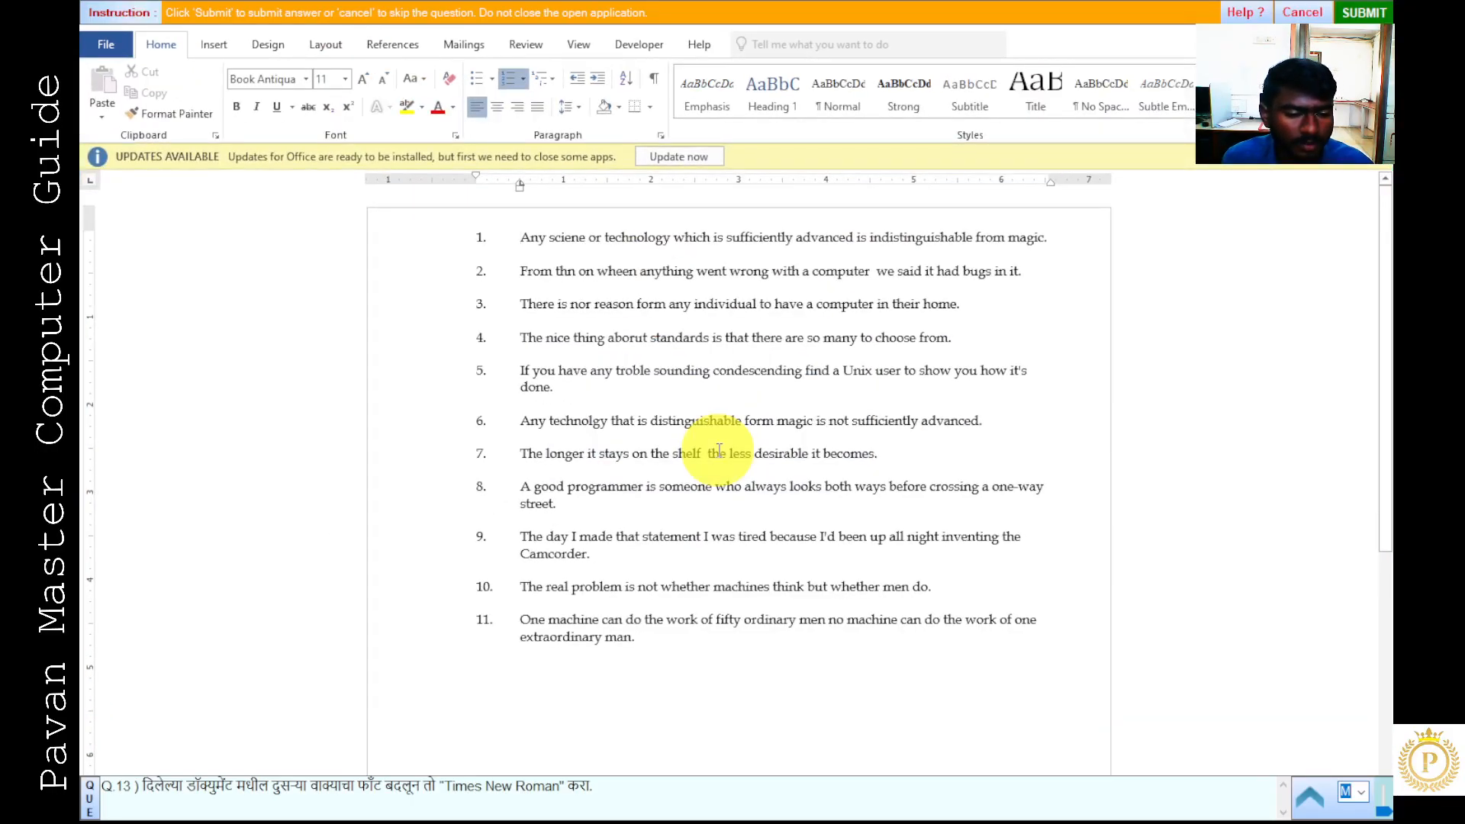
# - Change the font of the second sentence in the numbered list to Times New Roman
pyautogui.click(444, 277)
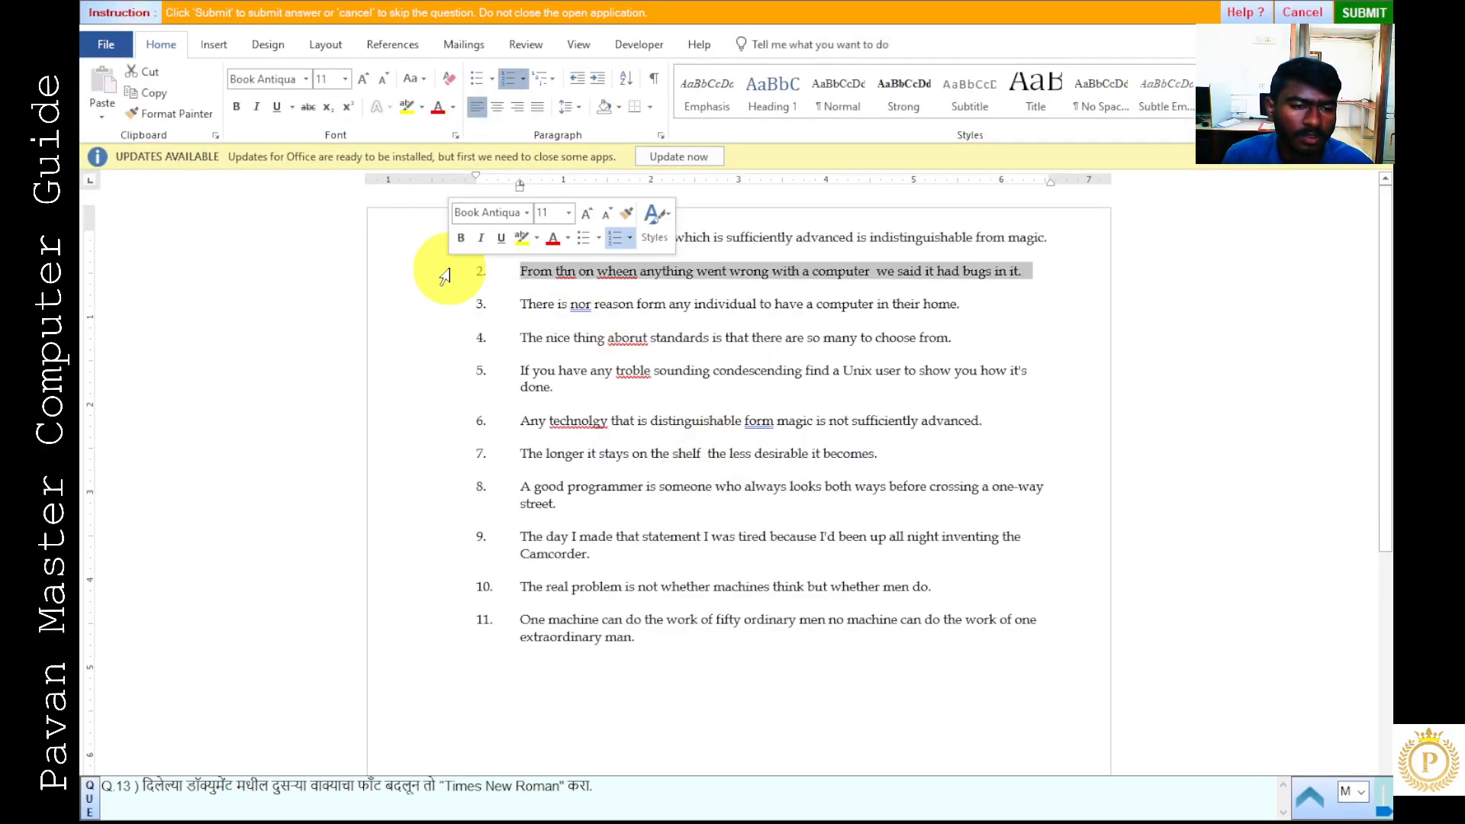
pyautogui.click(306, 80)
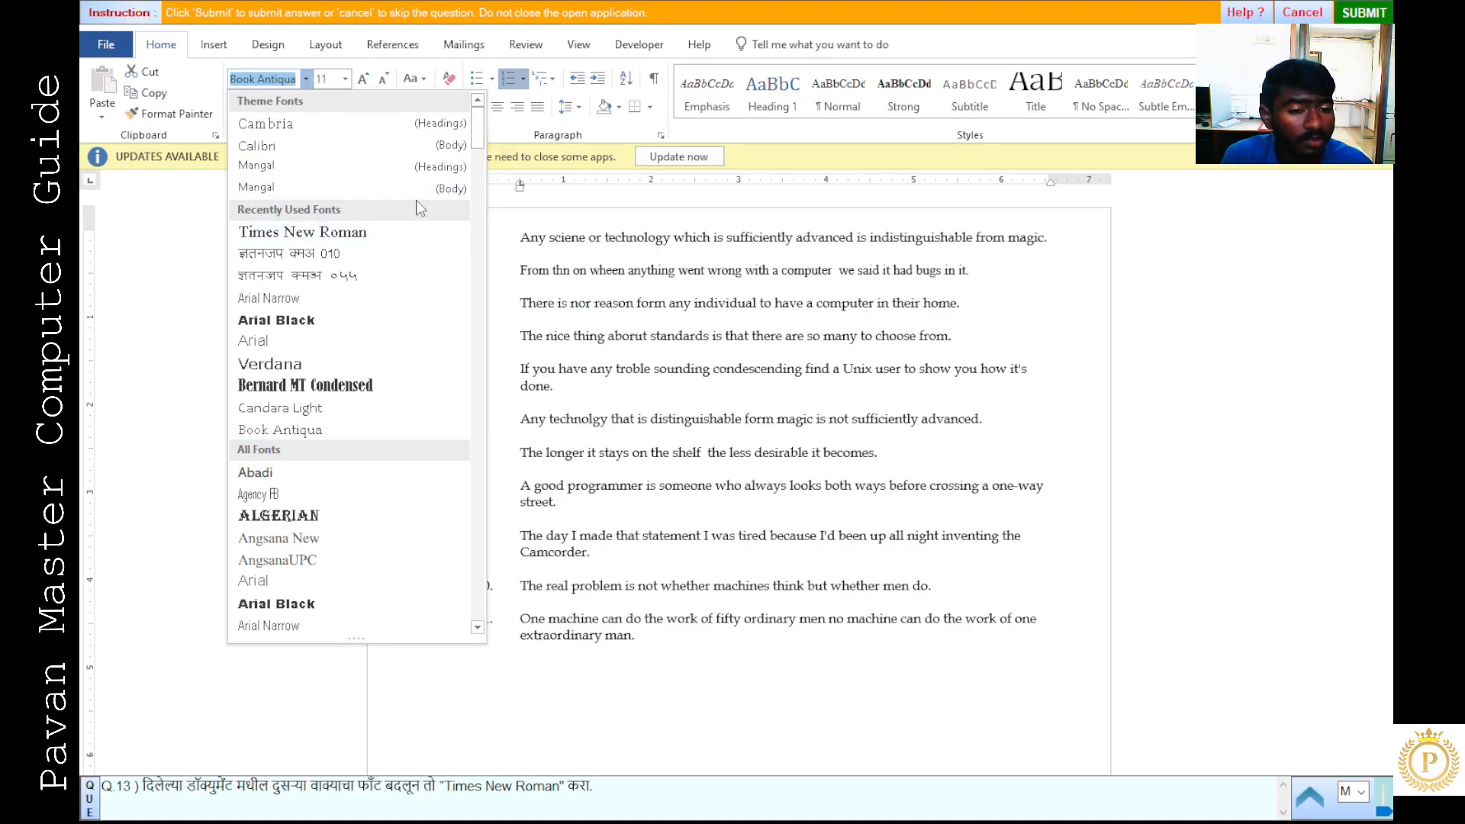
pyautogui.scroll(-4, 343, 457)
pyautogui.scroll(-10, 344, 458)
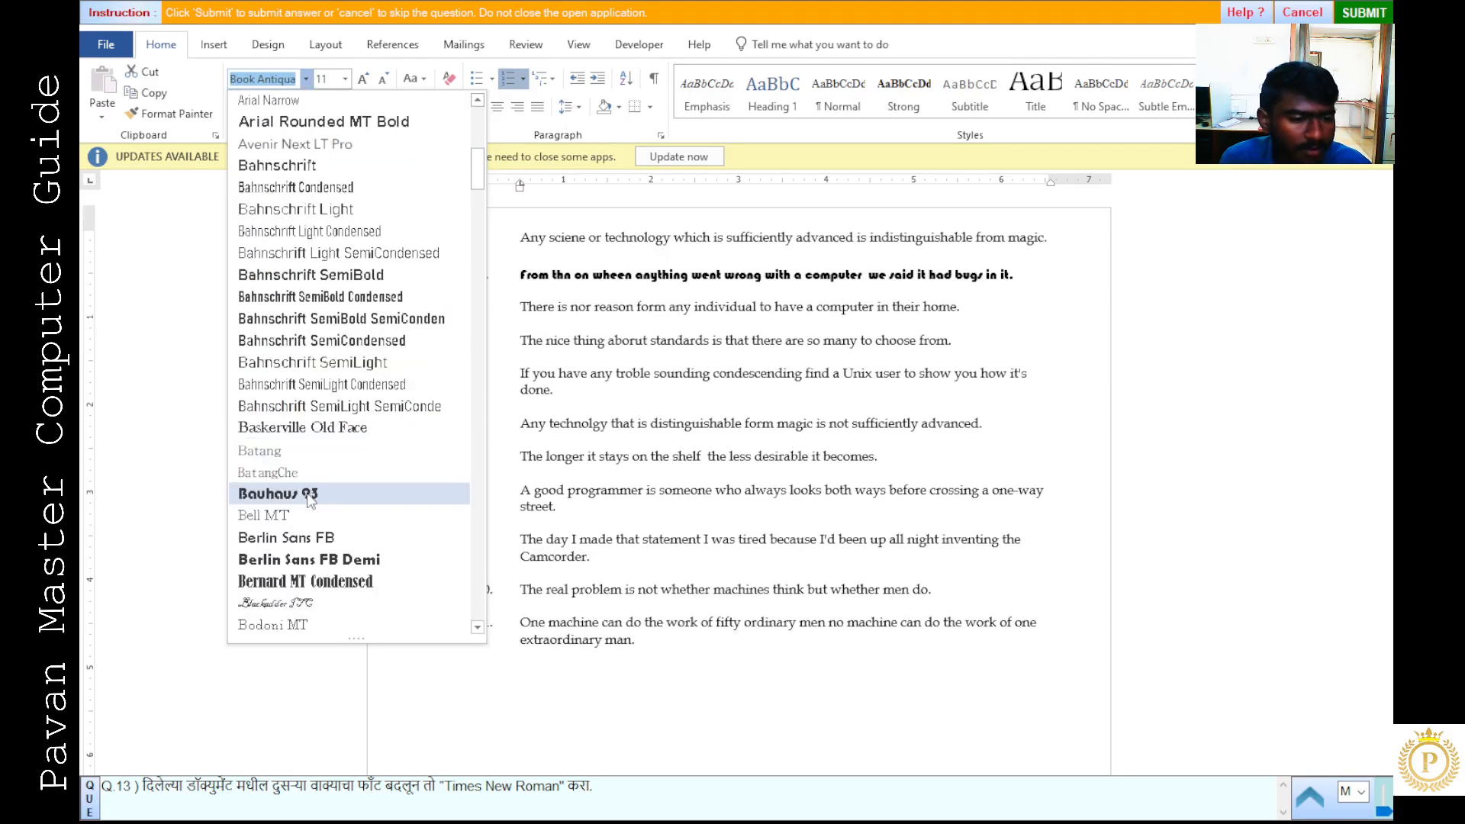
pyautogui.moveTo(479, 195); pyautogui.dragTo(479, 566)
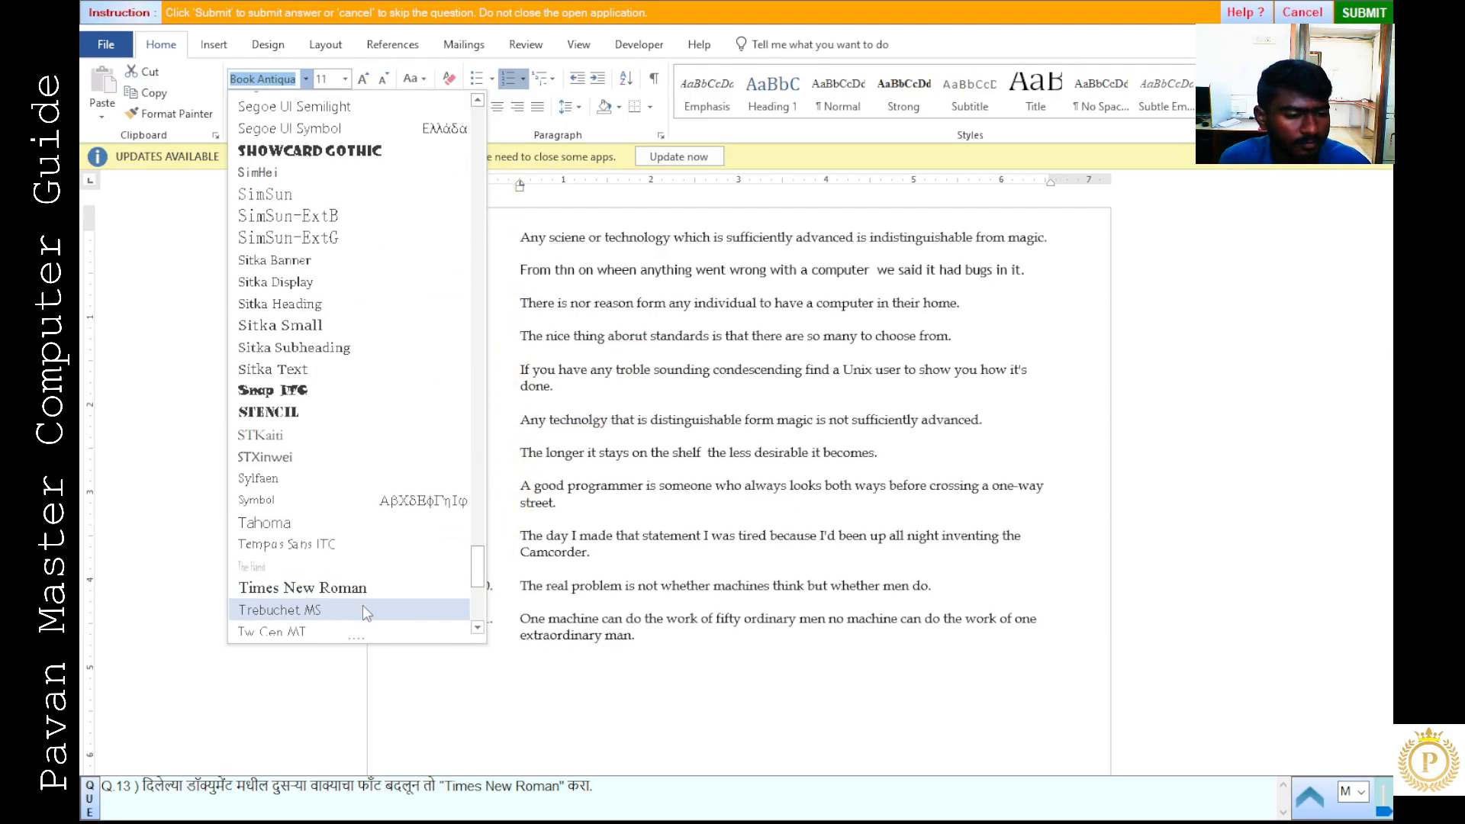
pyautogui.moveTo(478, 557); pyautogui.dragTo(479, 449)
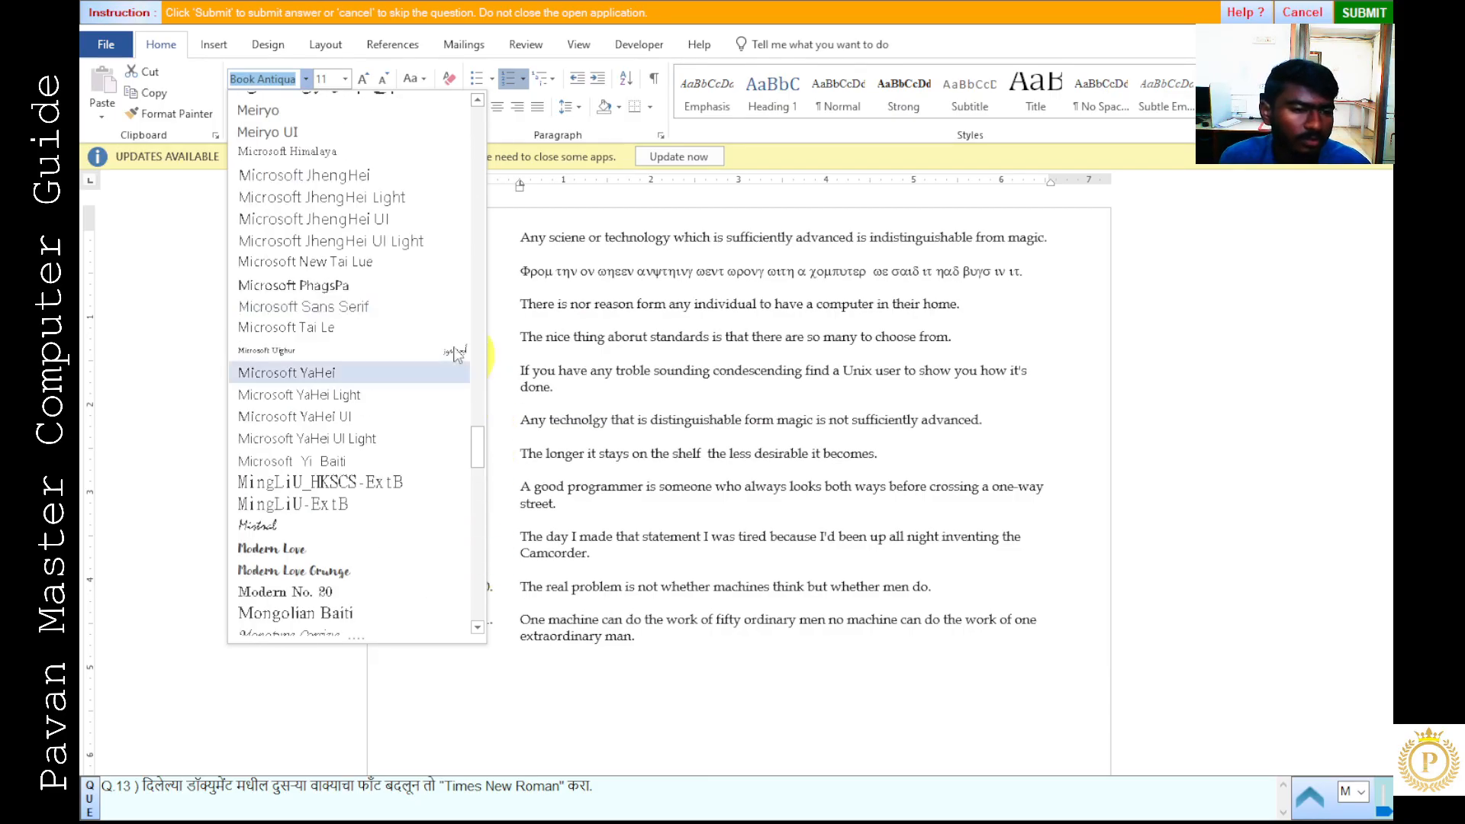
pyautogui.write('Times New Roman')
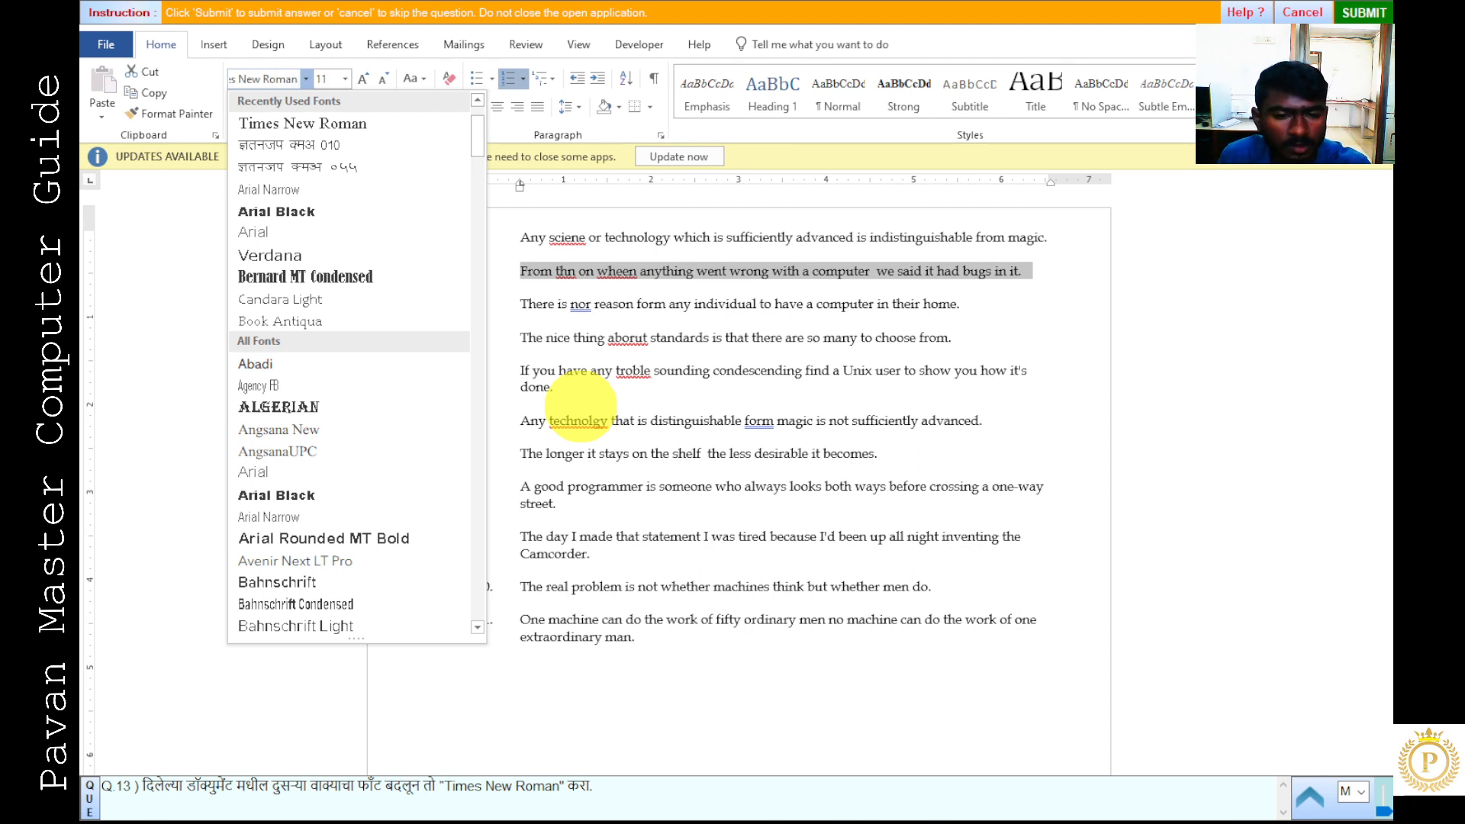
pyautogui.press('Return')
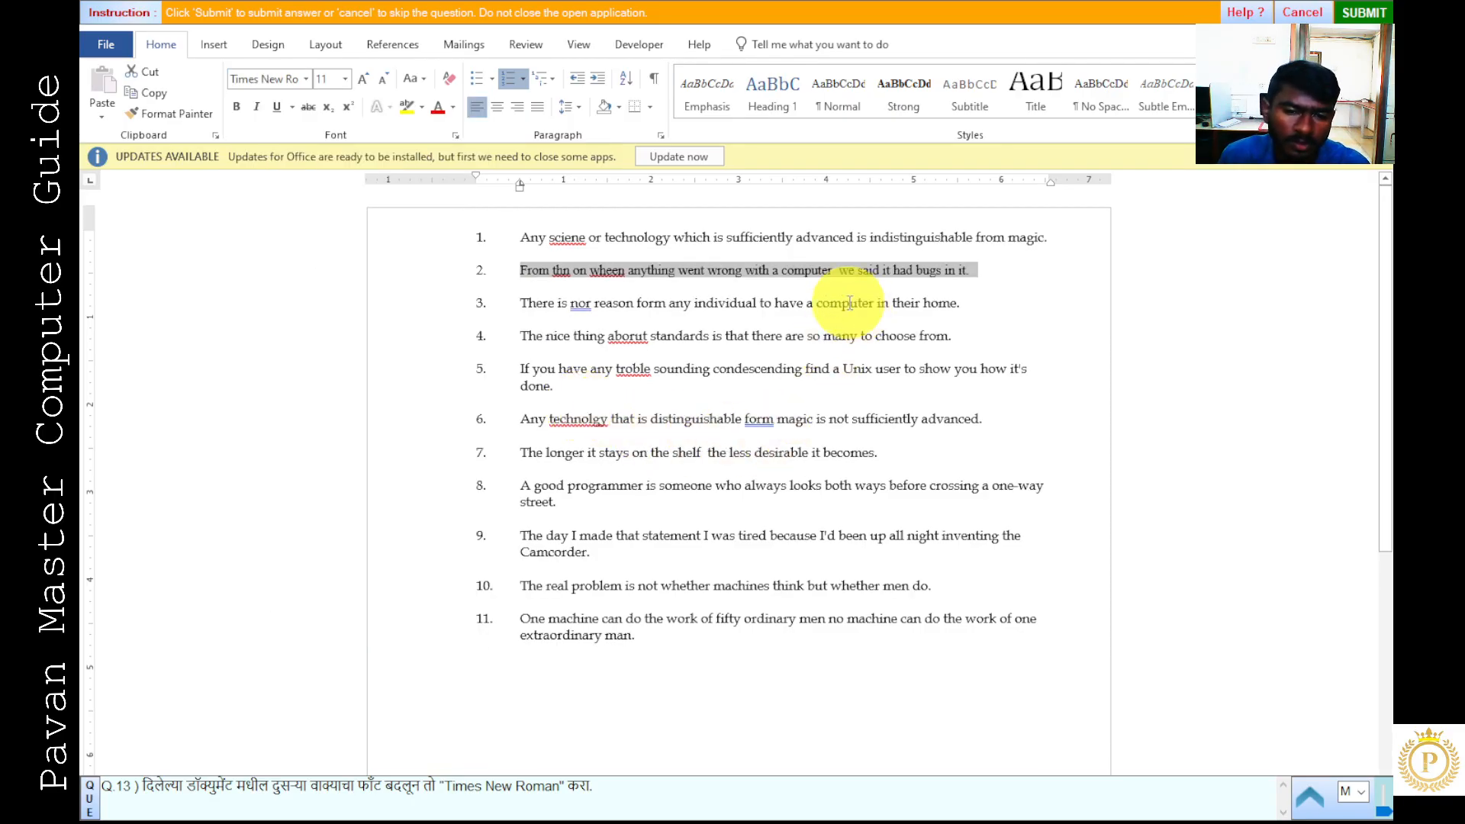
# - Submit the answer to question 13 and start question 14
pyautogui.click(1363, 13)
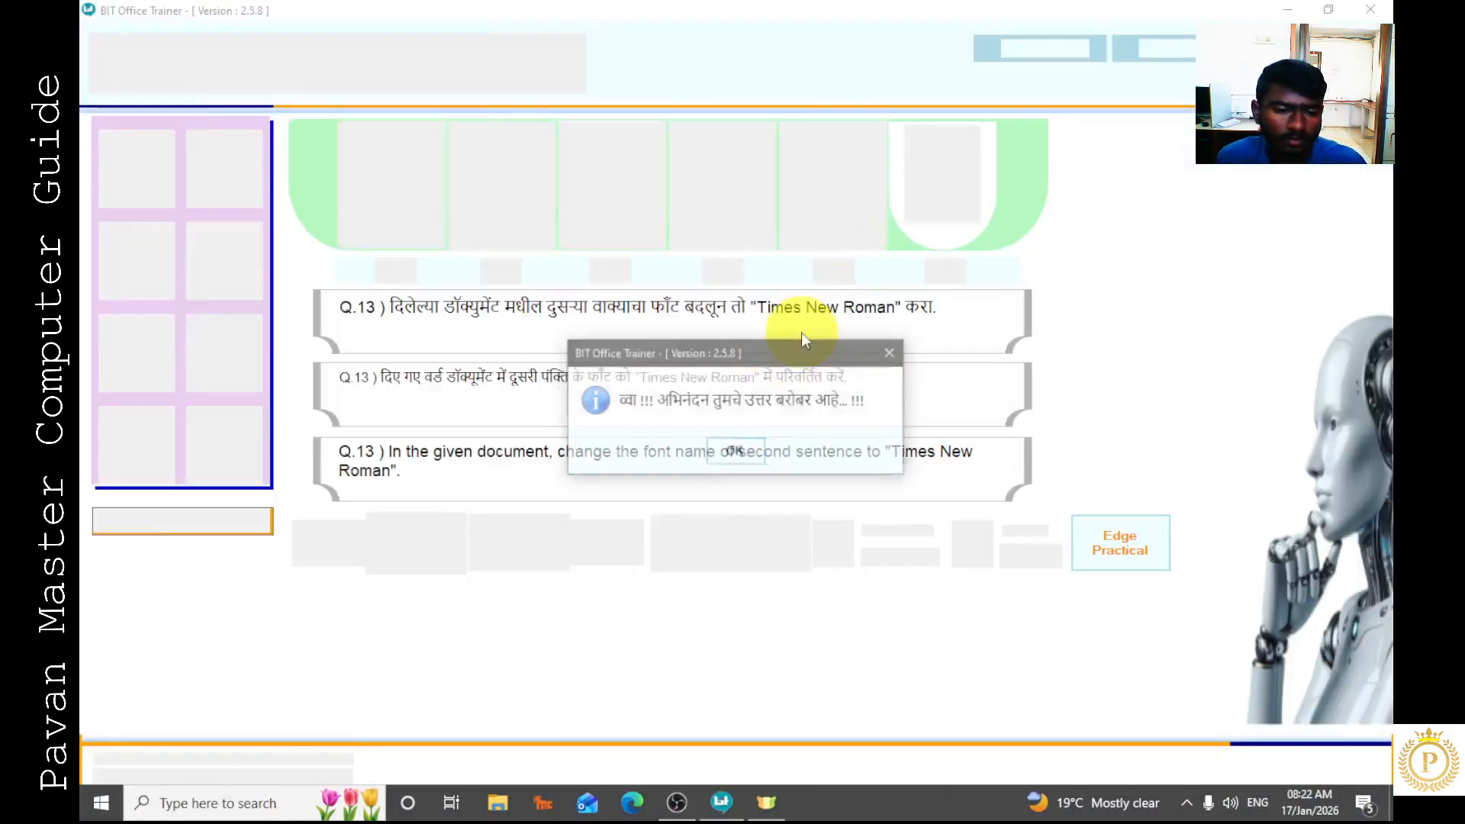
pyautogui.click(734, 451)
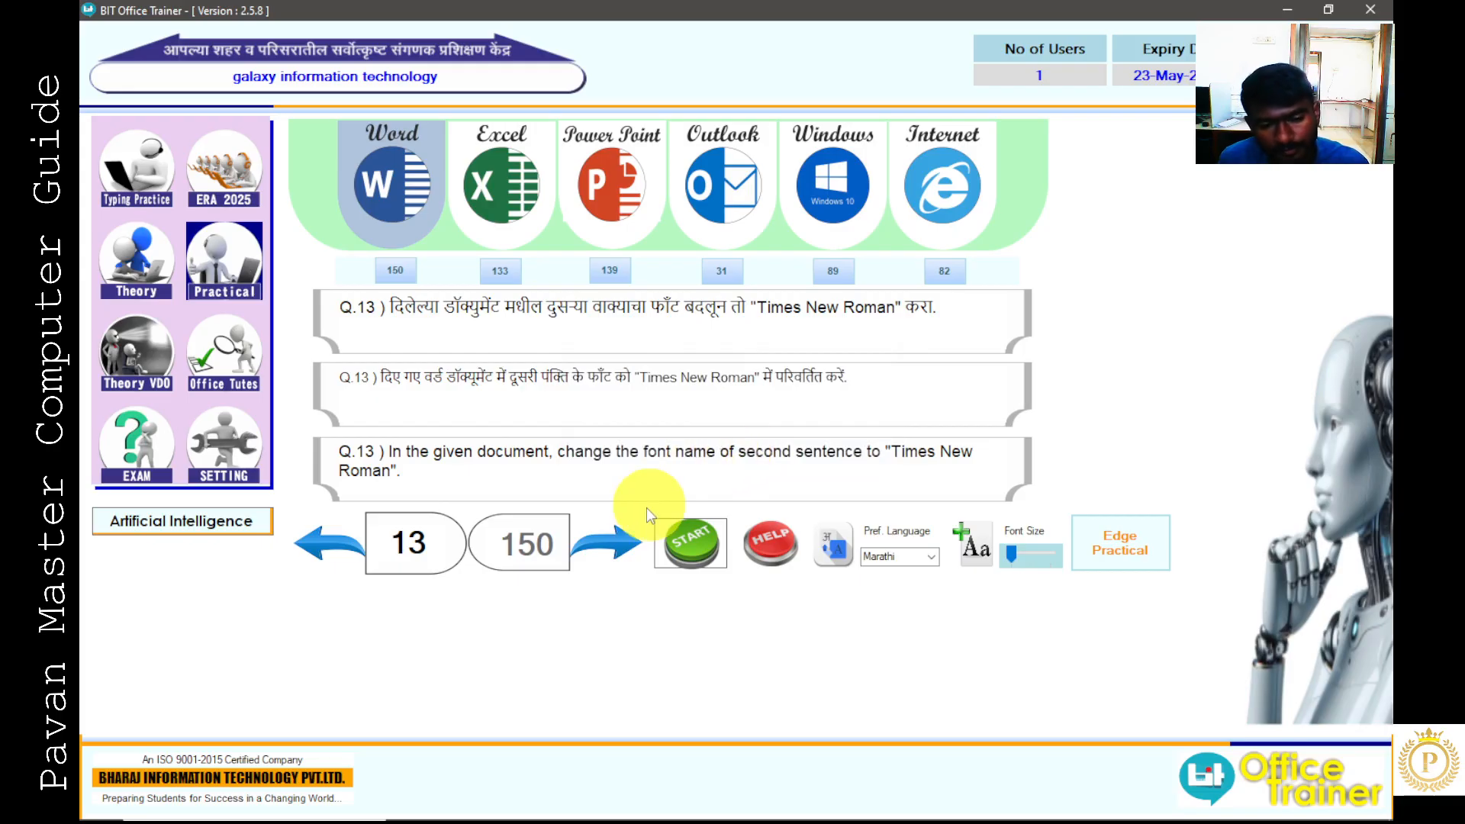
pyautogui.click(622, 545)
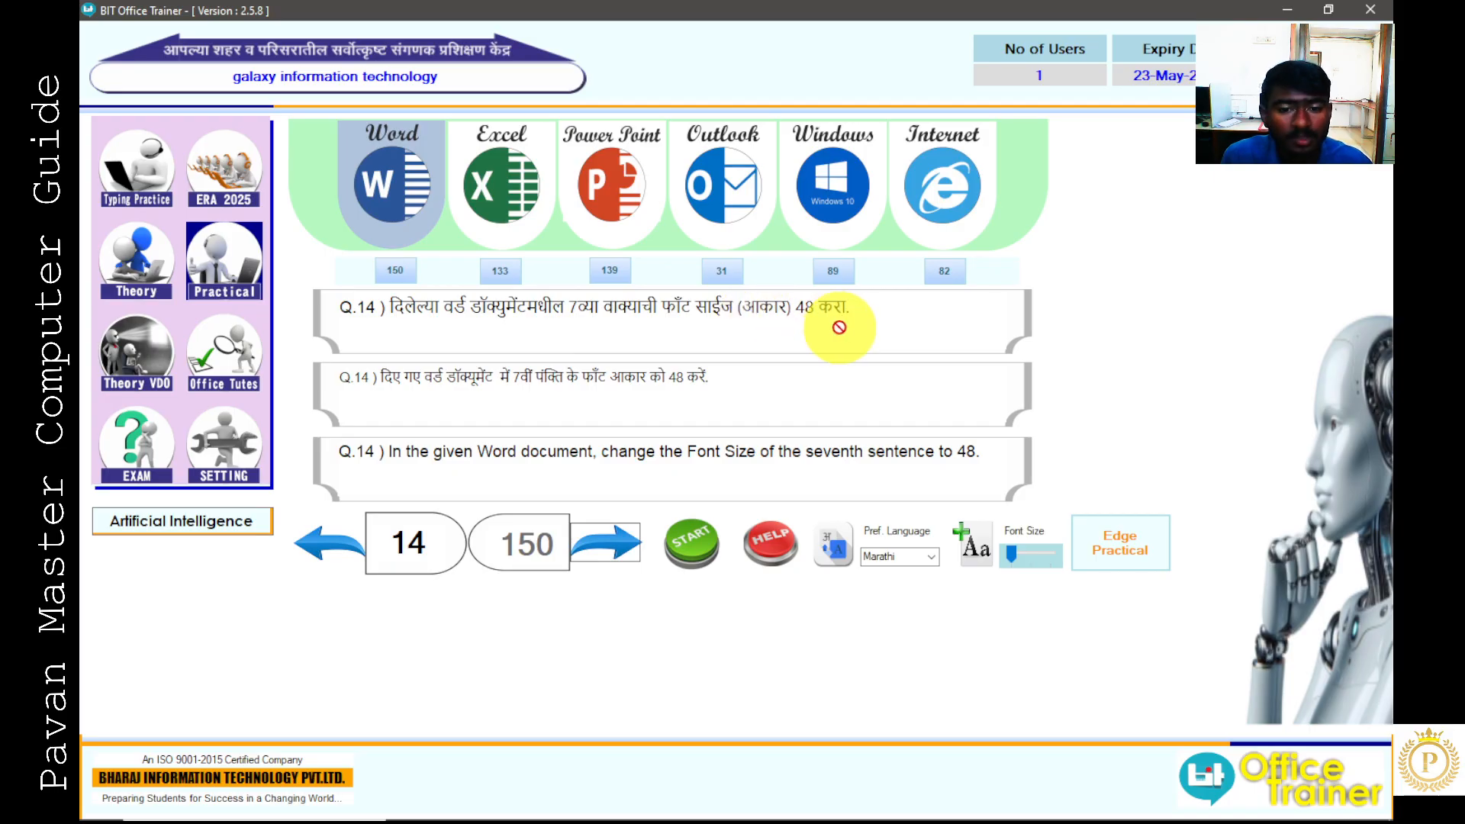
pyautogui.click(701, 545)
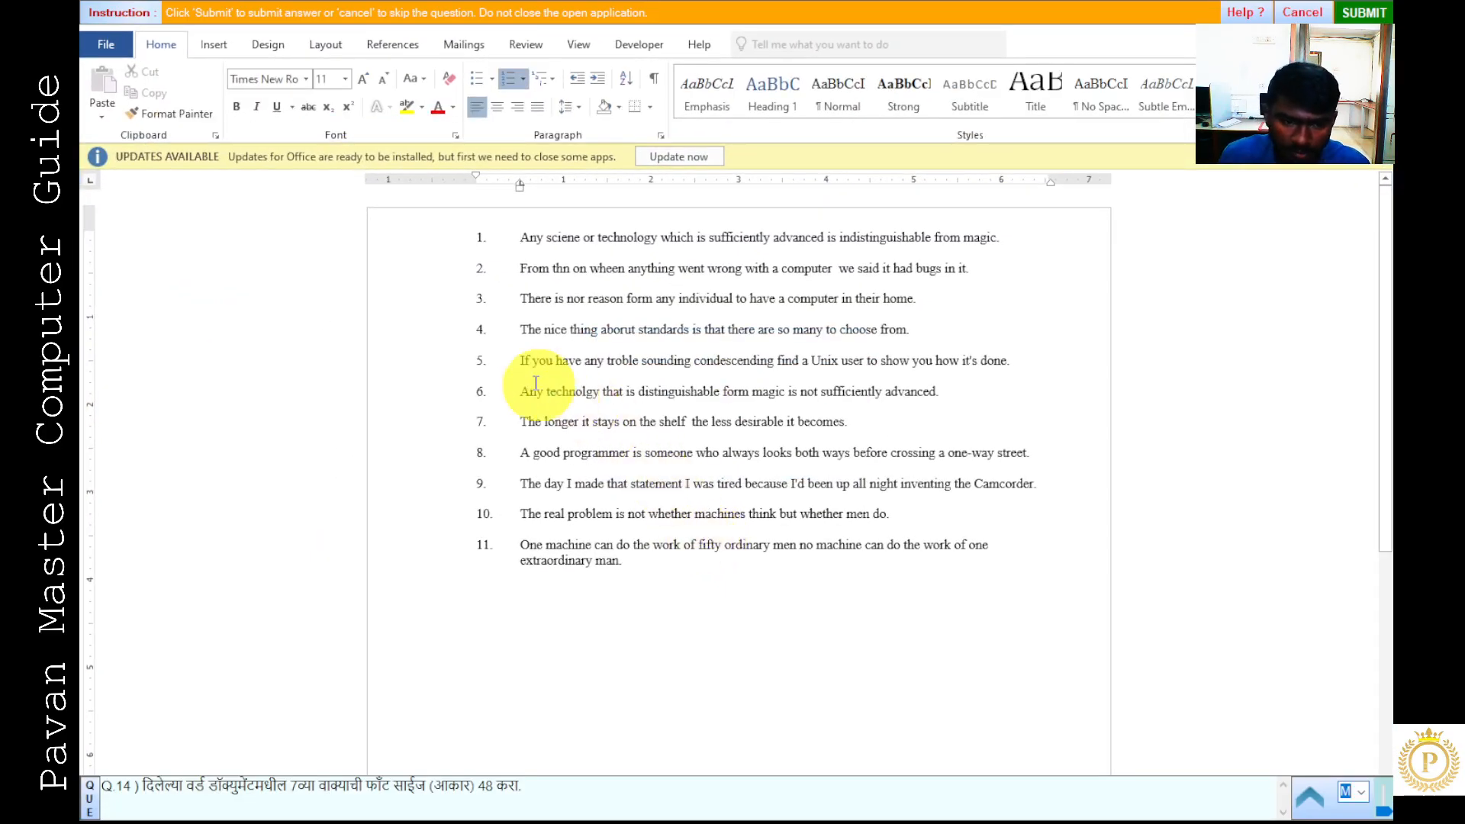
# - Set the font size of the seventh sentence in the numbered list to 48
pyautogui.click(435, 427)
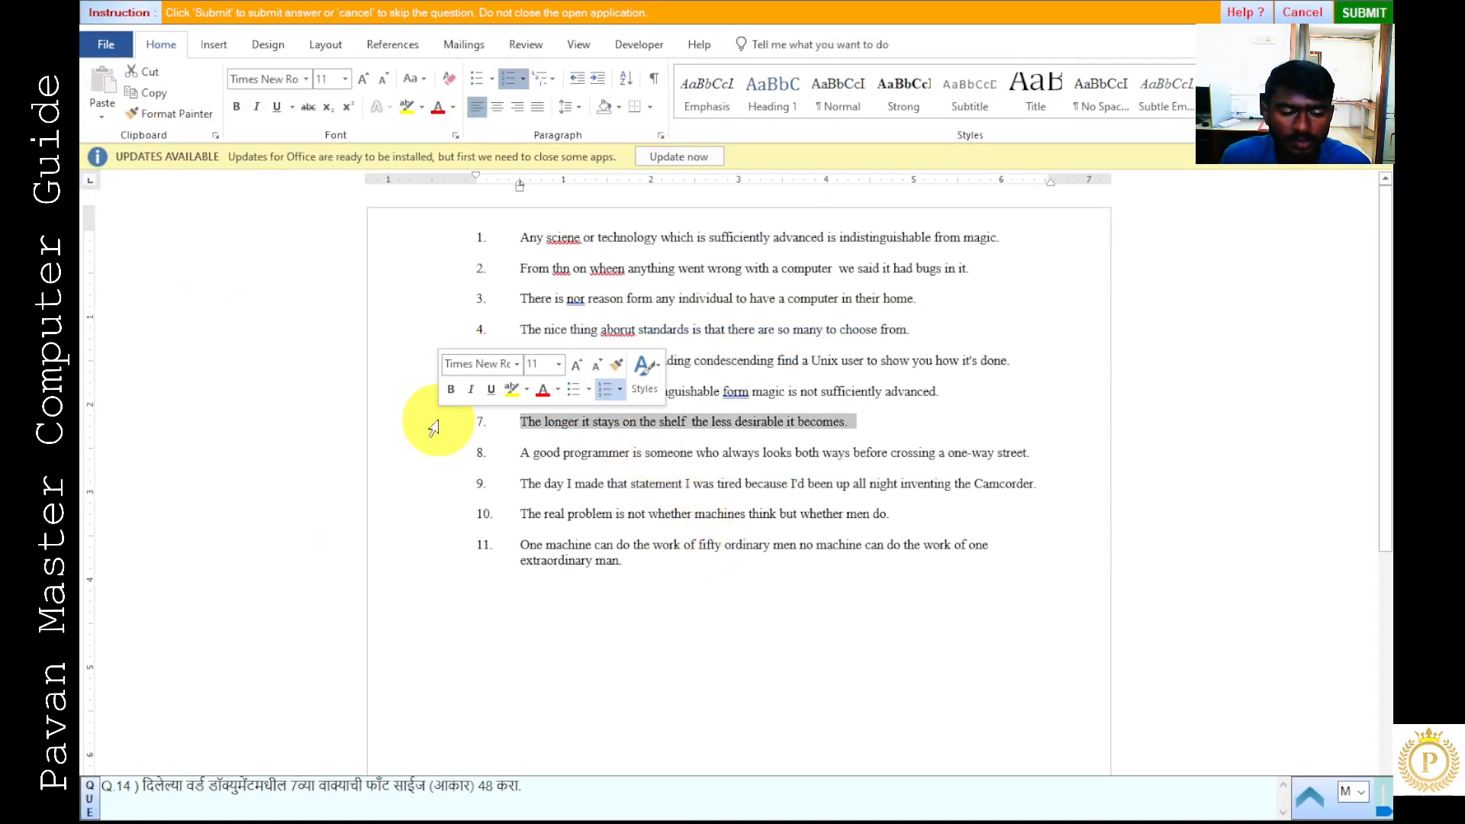
pyautogui.click(346, 79)
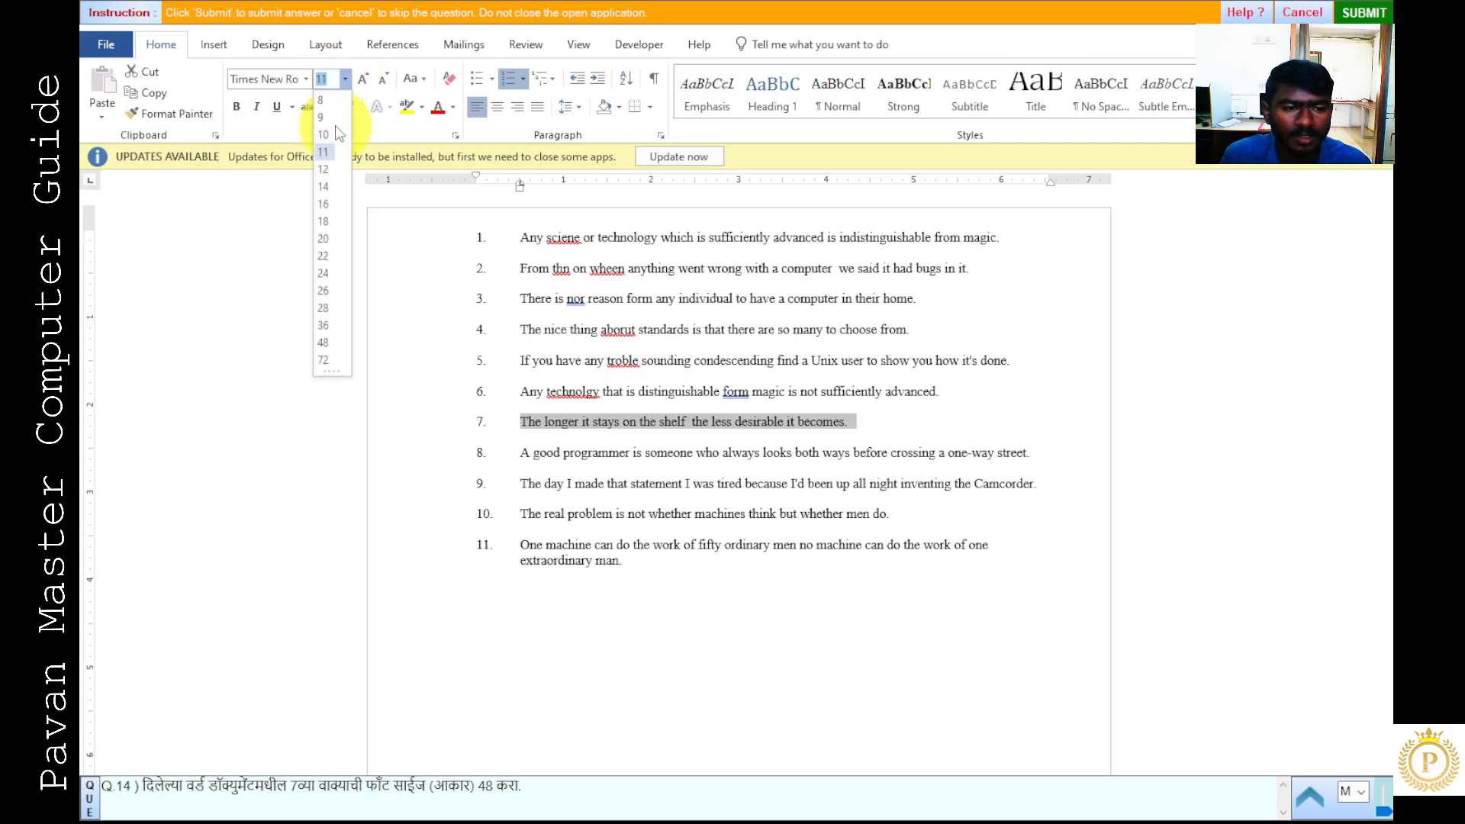
pyautogui.click(324, 343)
pyautogui.click(793, 373)
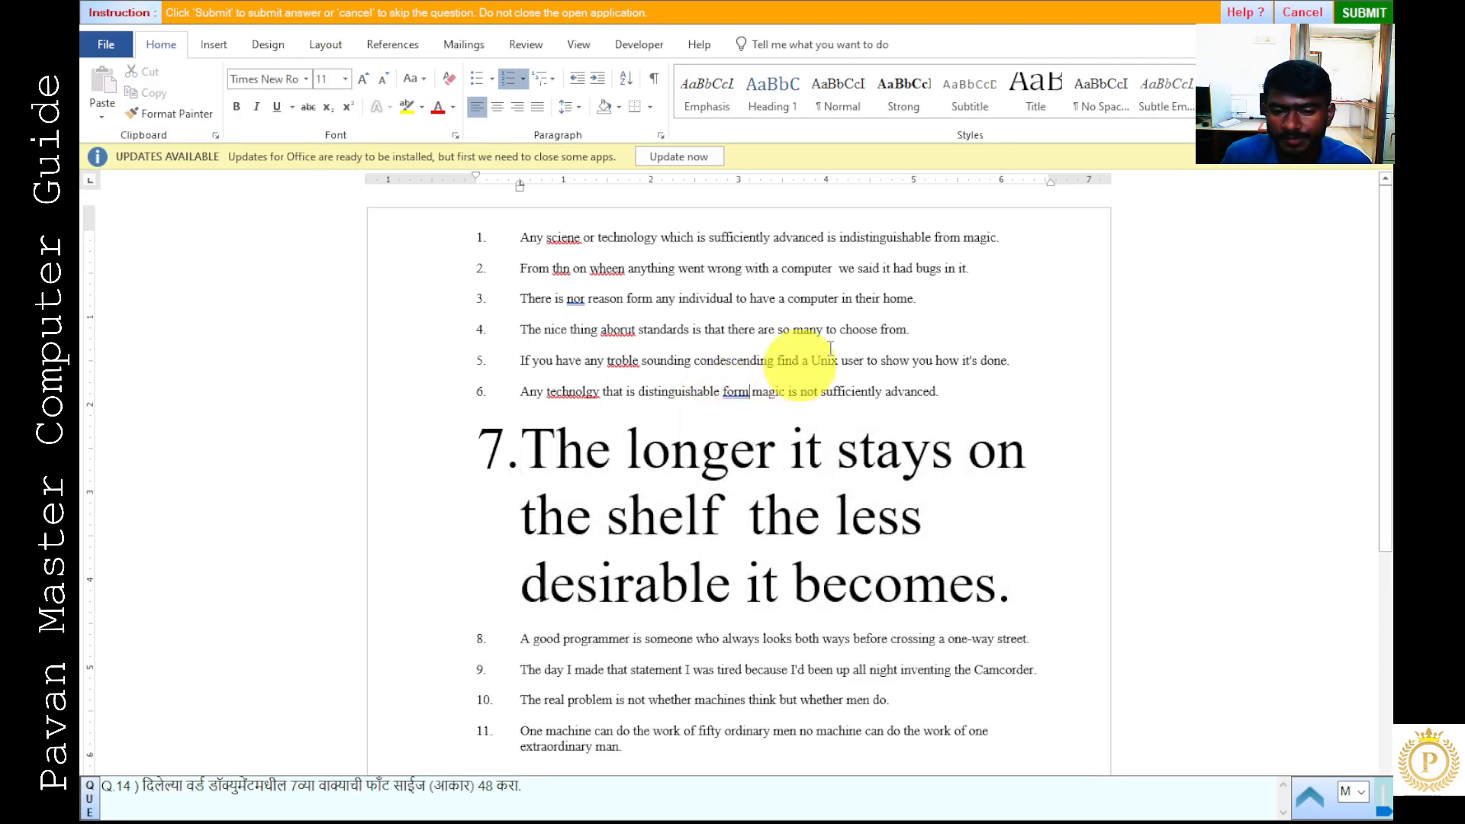
# - Submit the answer to question 14 and start question 15
pyautogui.click(1381, 15)
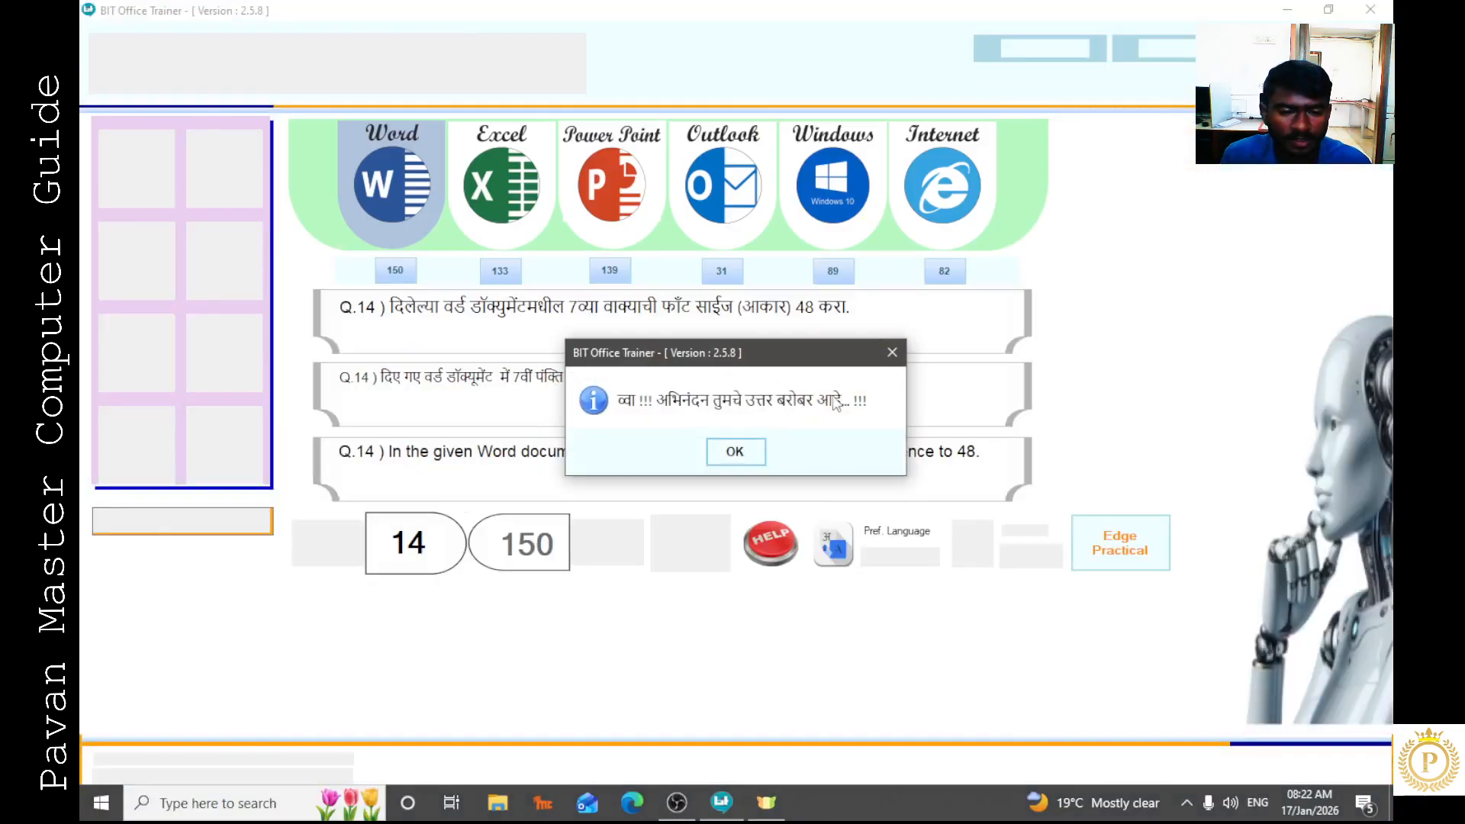
pyautogui.click(738, 447)
pyautogui.click(619, 543)
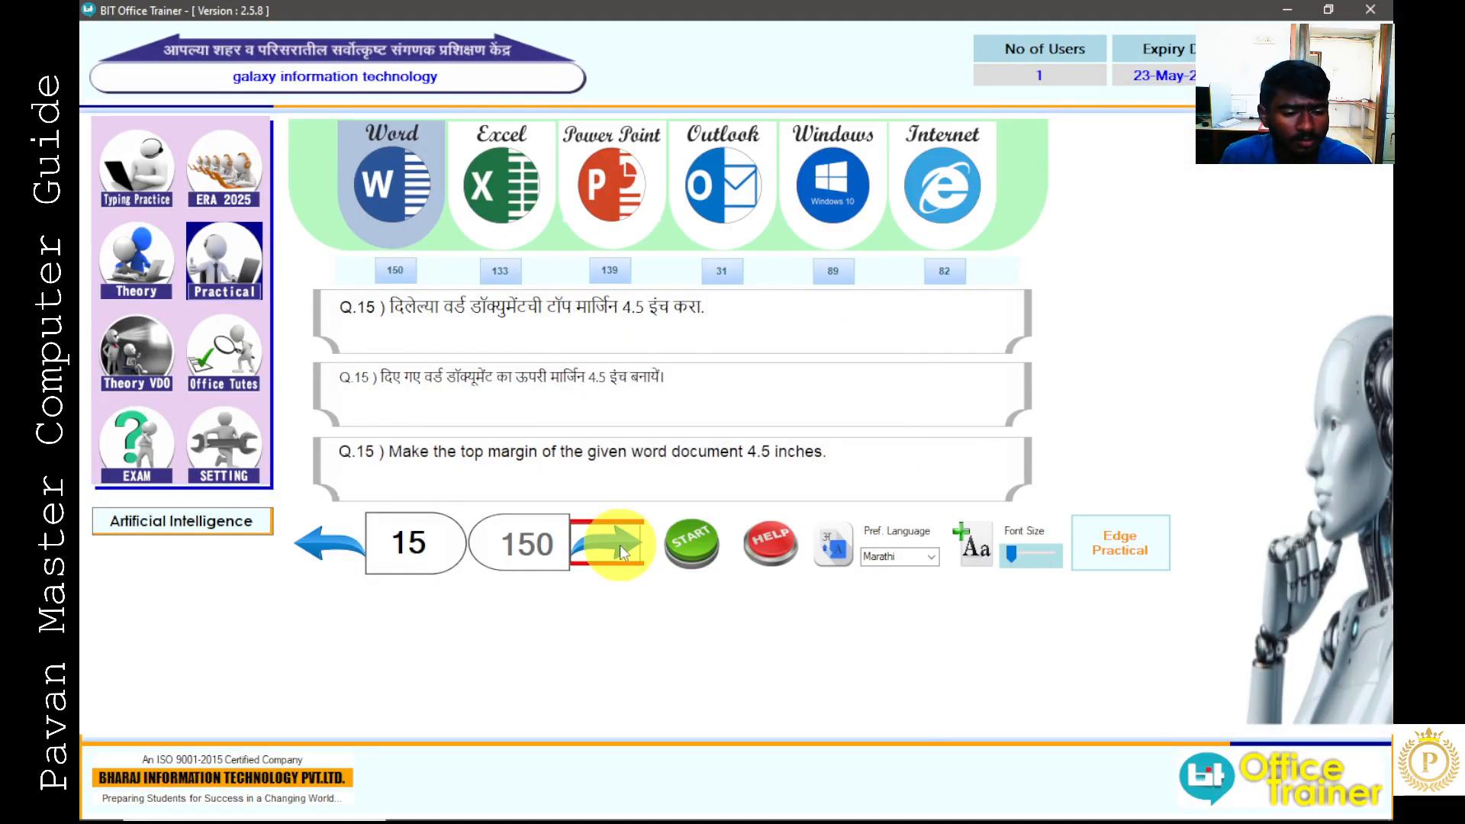
pyautogui.click(693, 543)
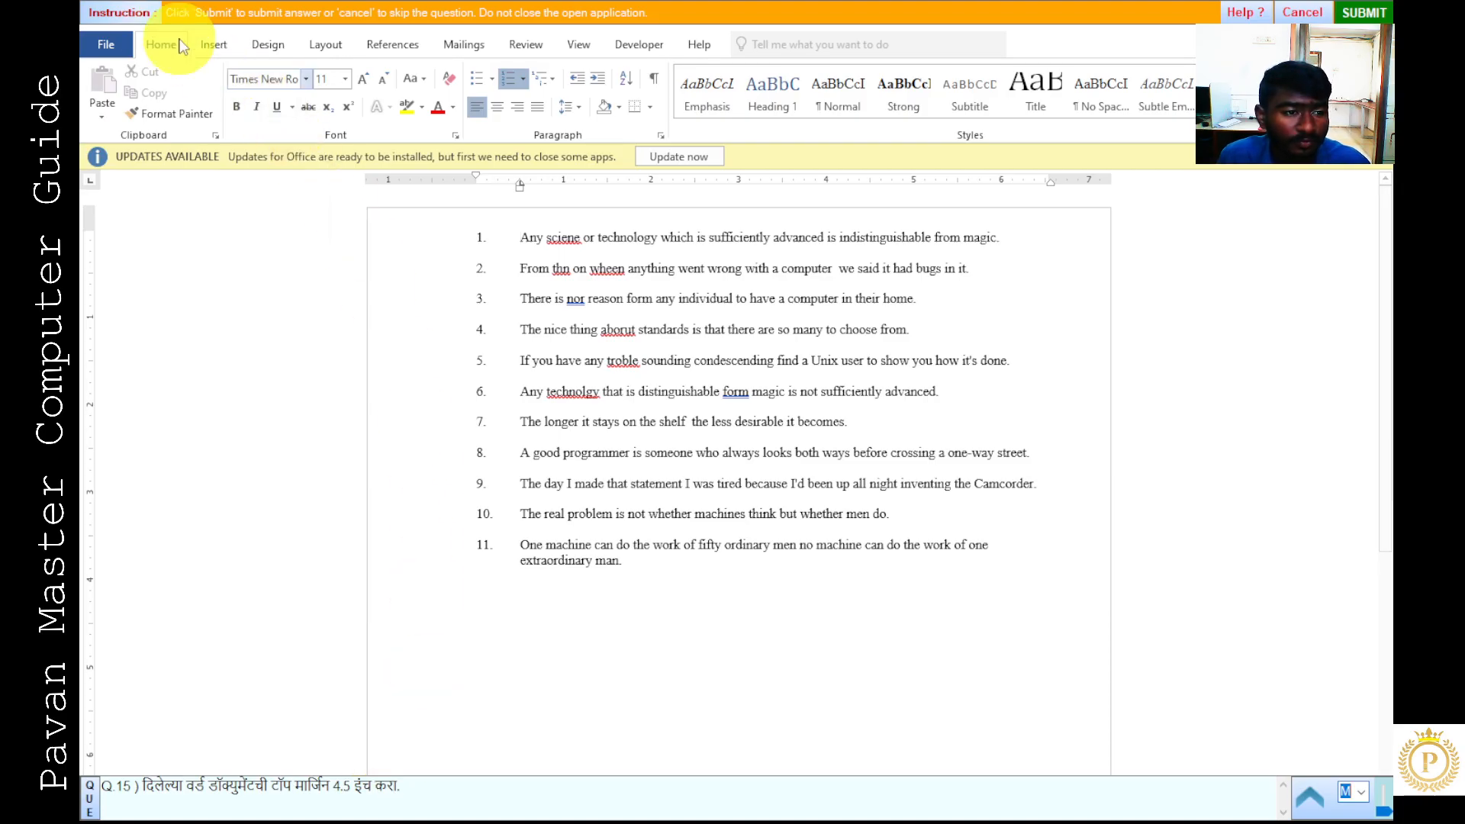
# - Set the top page margin to 4.5 inches for the whole document using custom margins
pyautogui.click(320, 42)
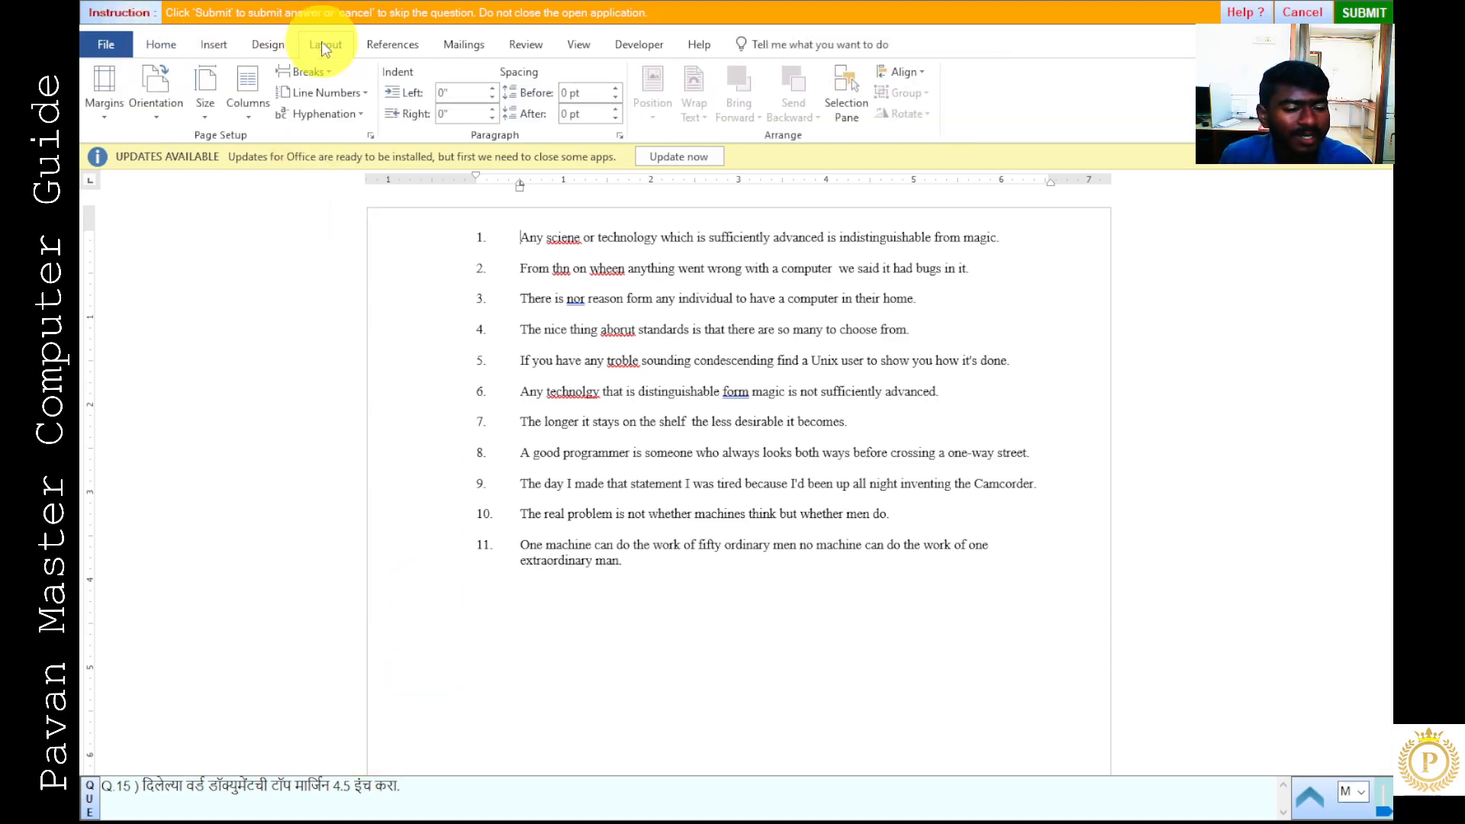
pyautogui.click(105, 115)
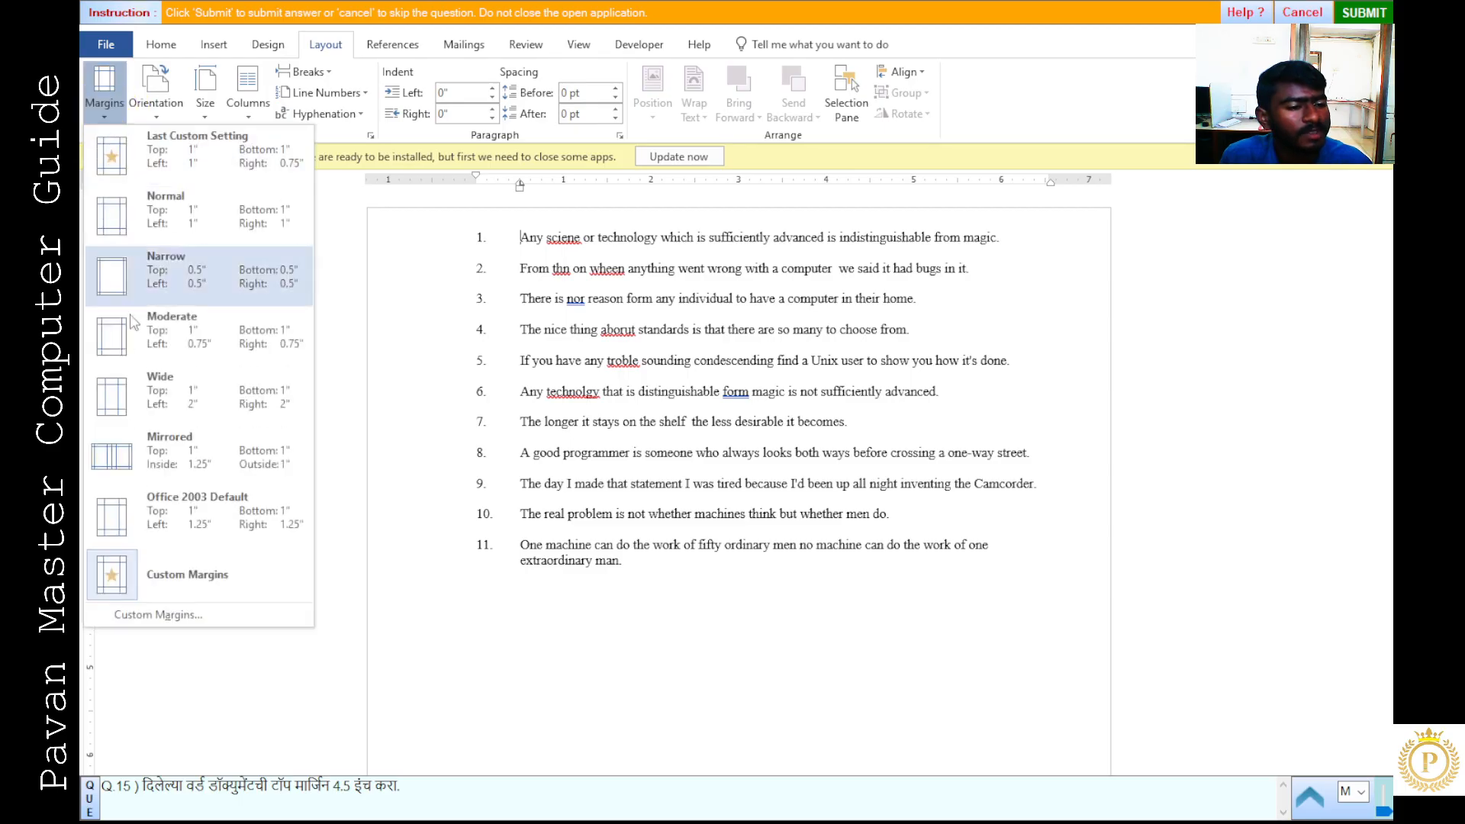
pyautogui.click(137, 617)
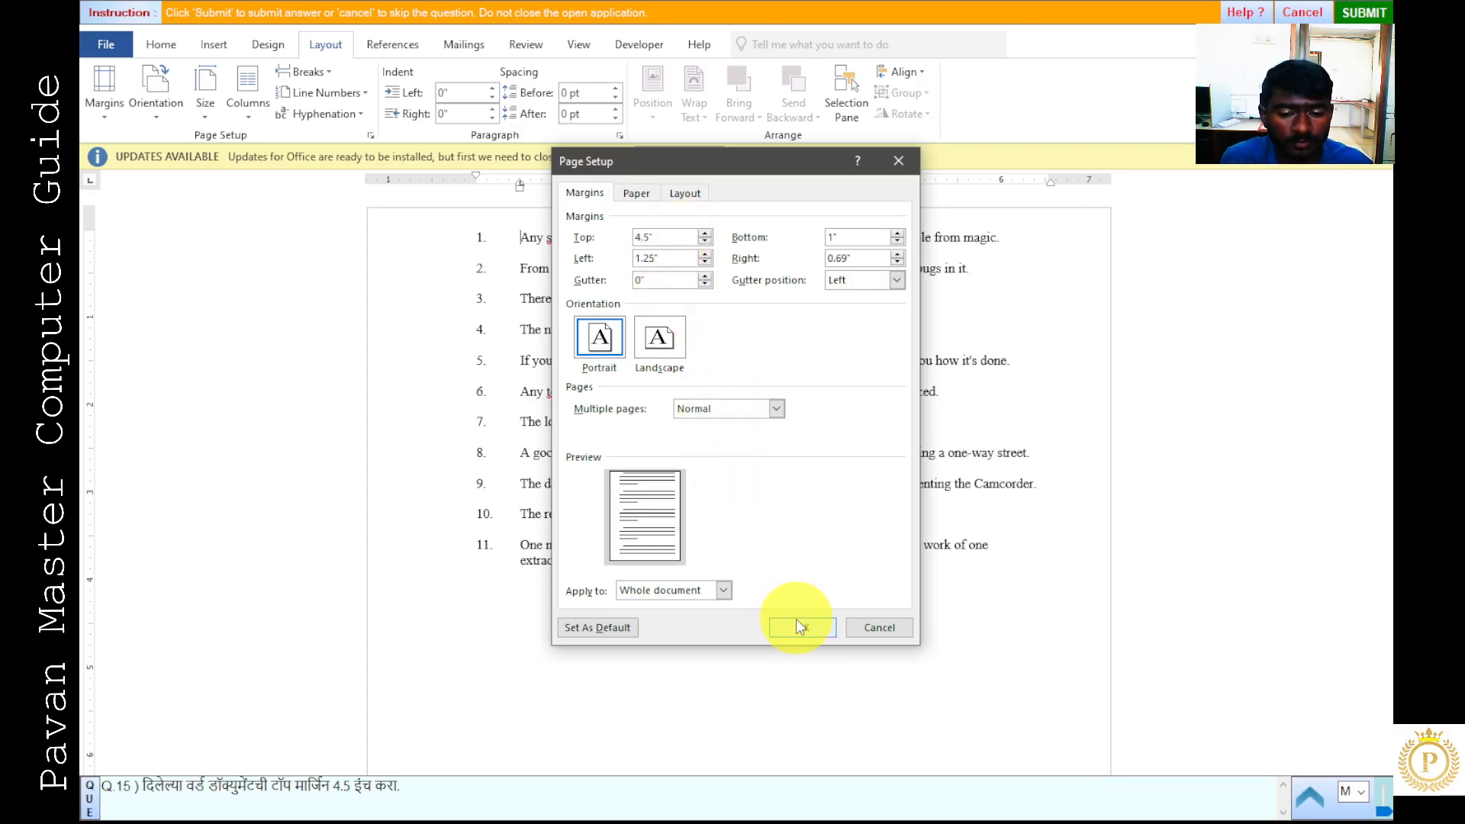
pyautogui.click(670, 259)
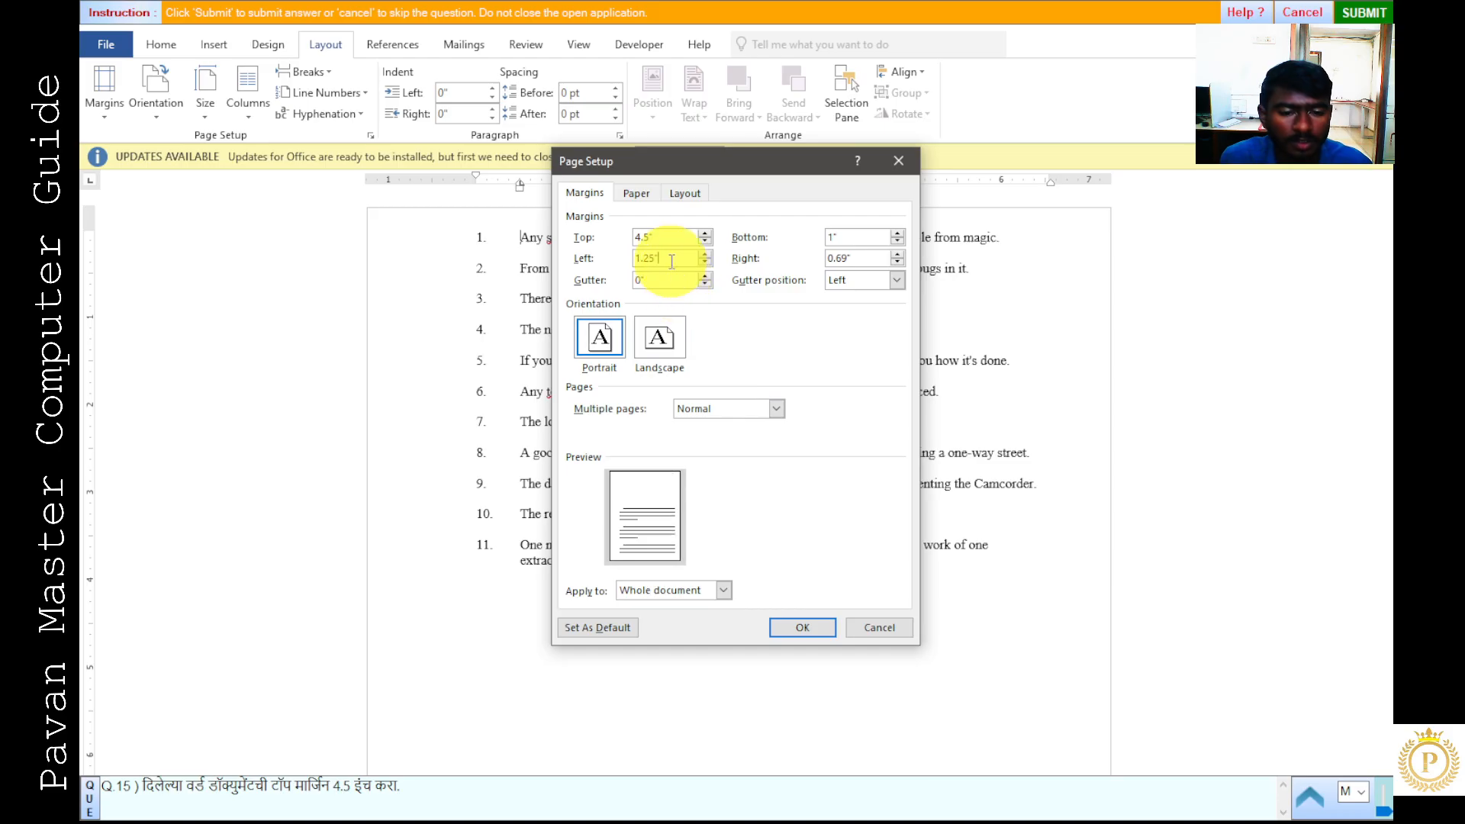
pyautogui.click(807, 626)
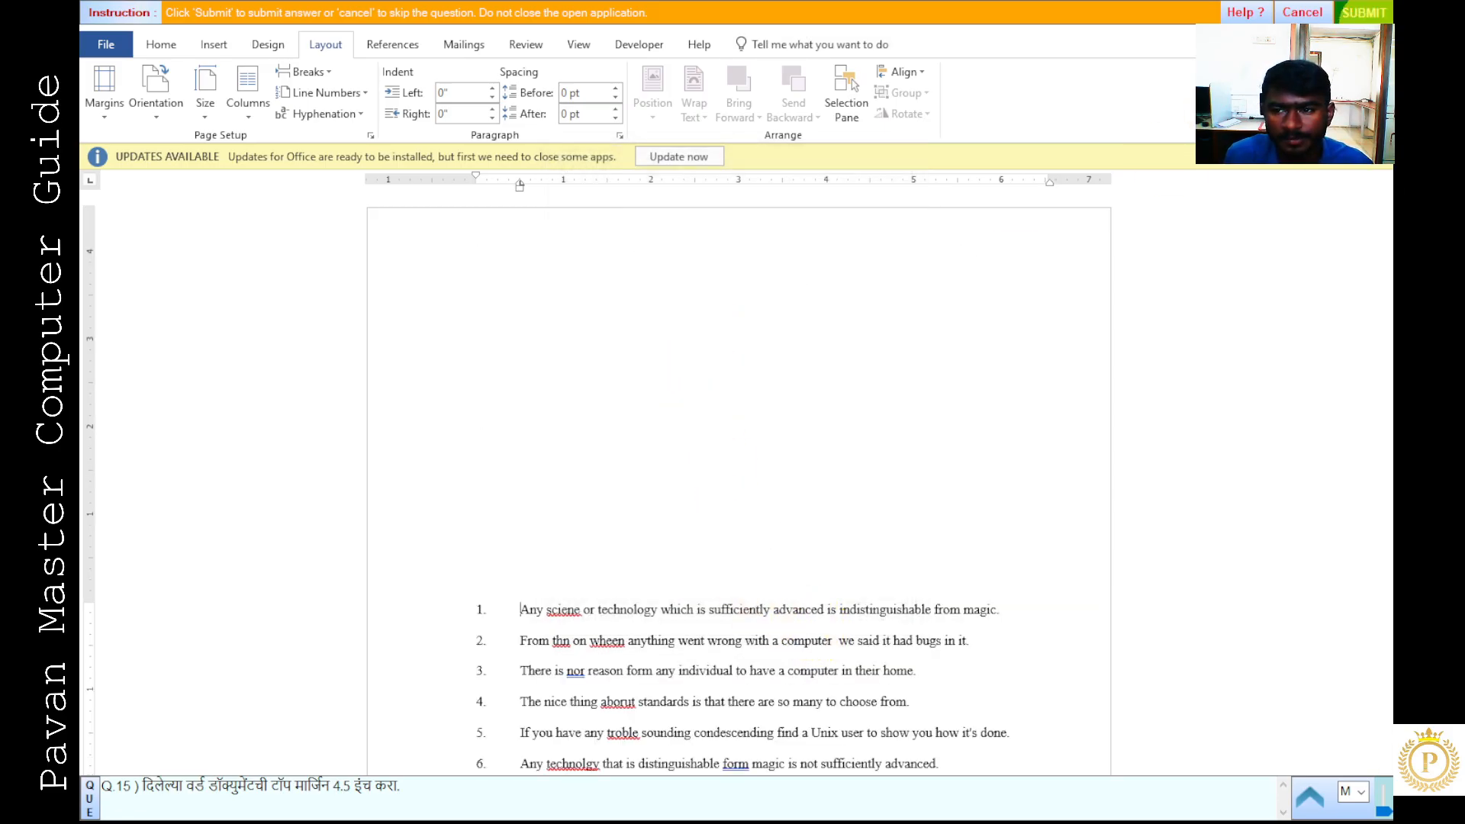
# - Submit the answer to question 15 and start question 16
pyautogui.click(1373, 17)
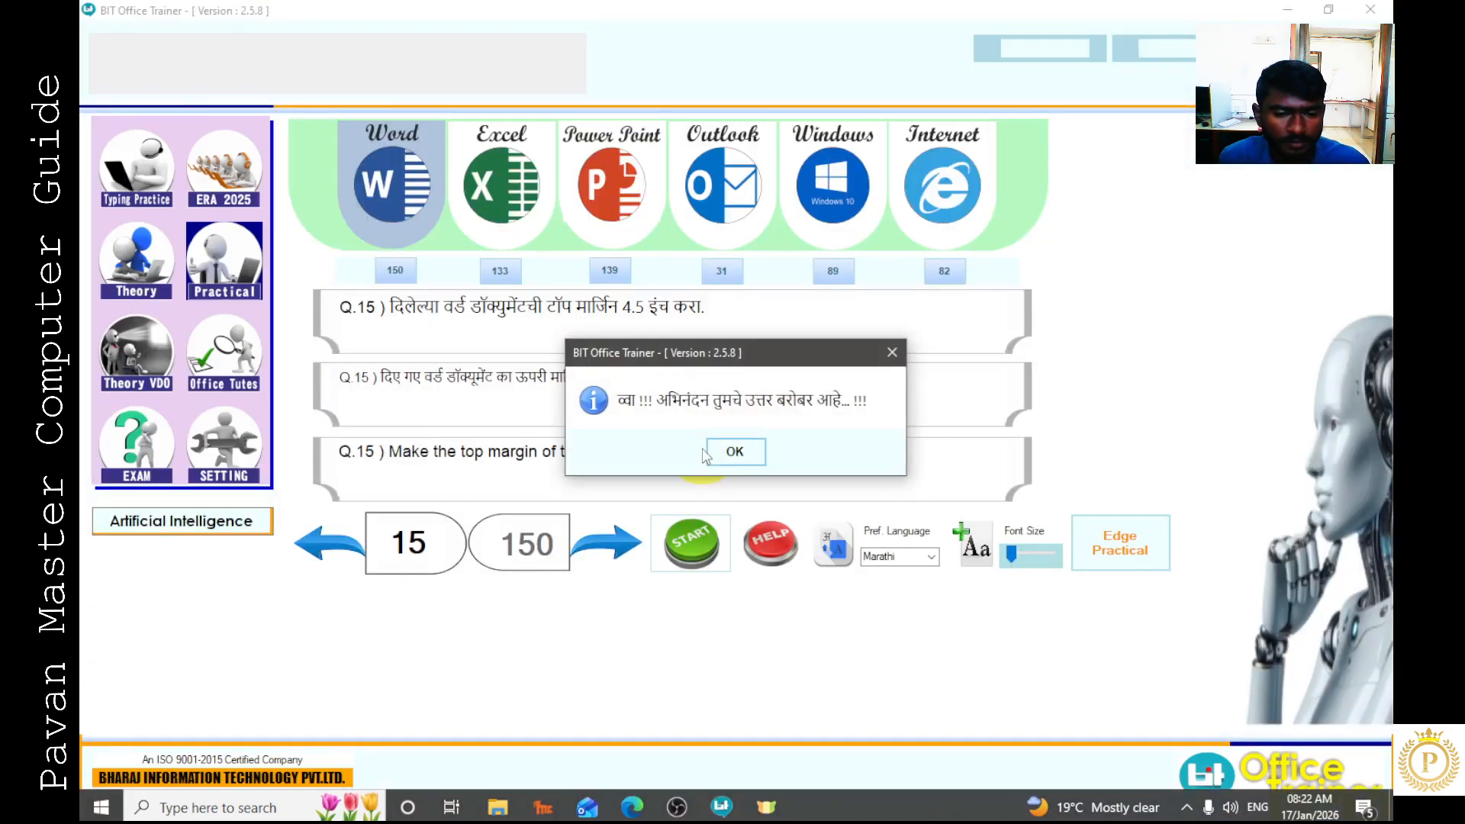
pyautogui.click(716, 450)
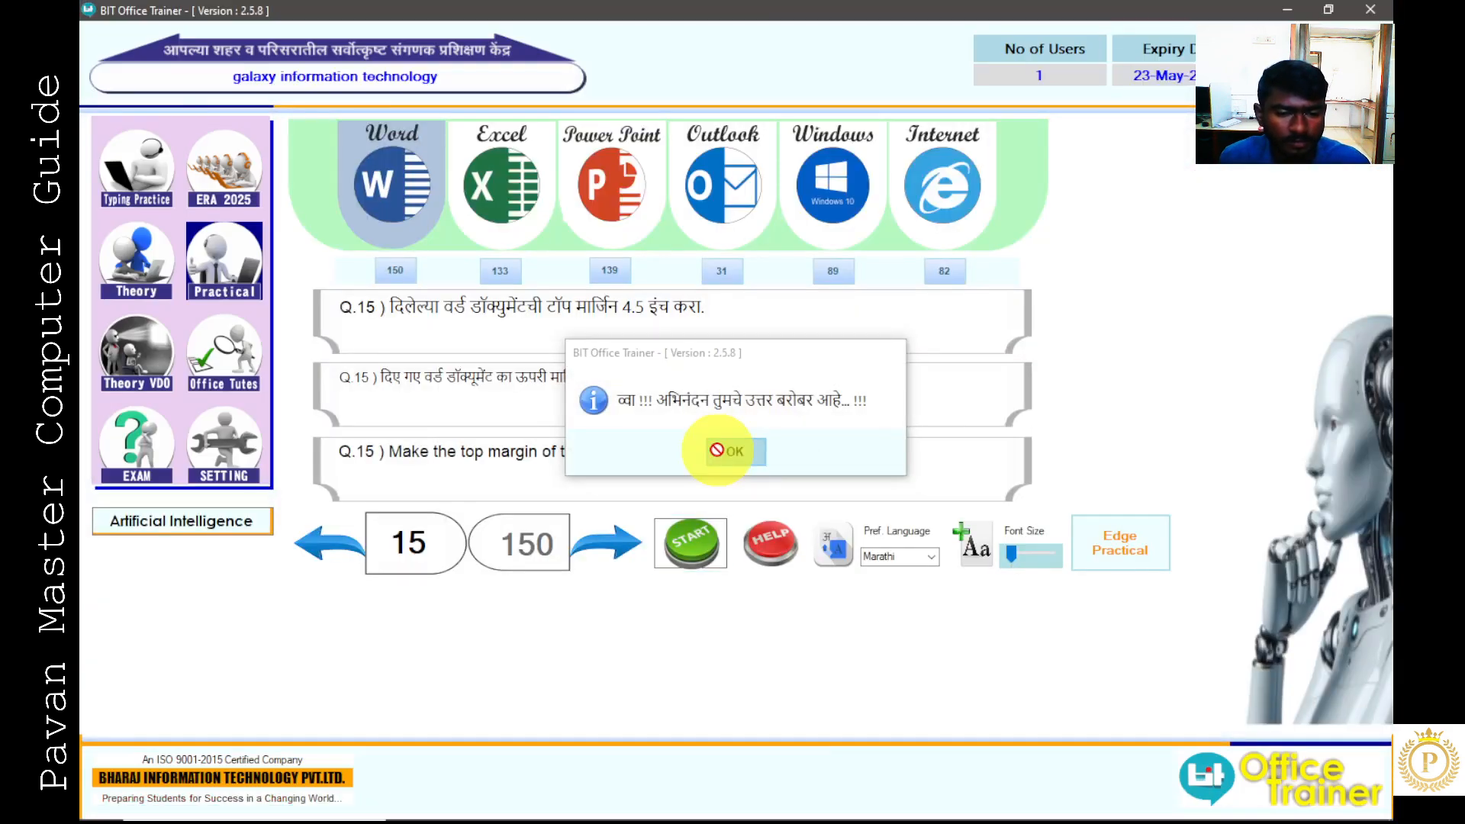
pyautogui.click(620, 543)
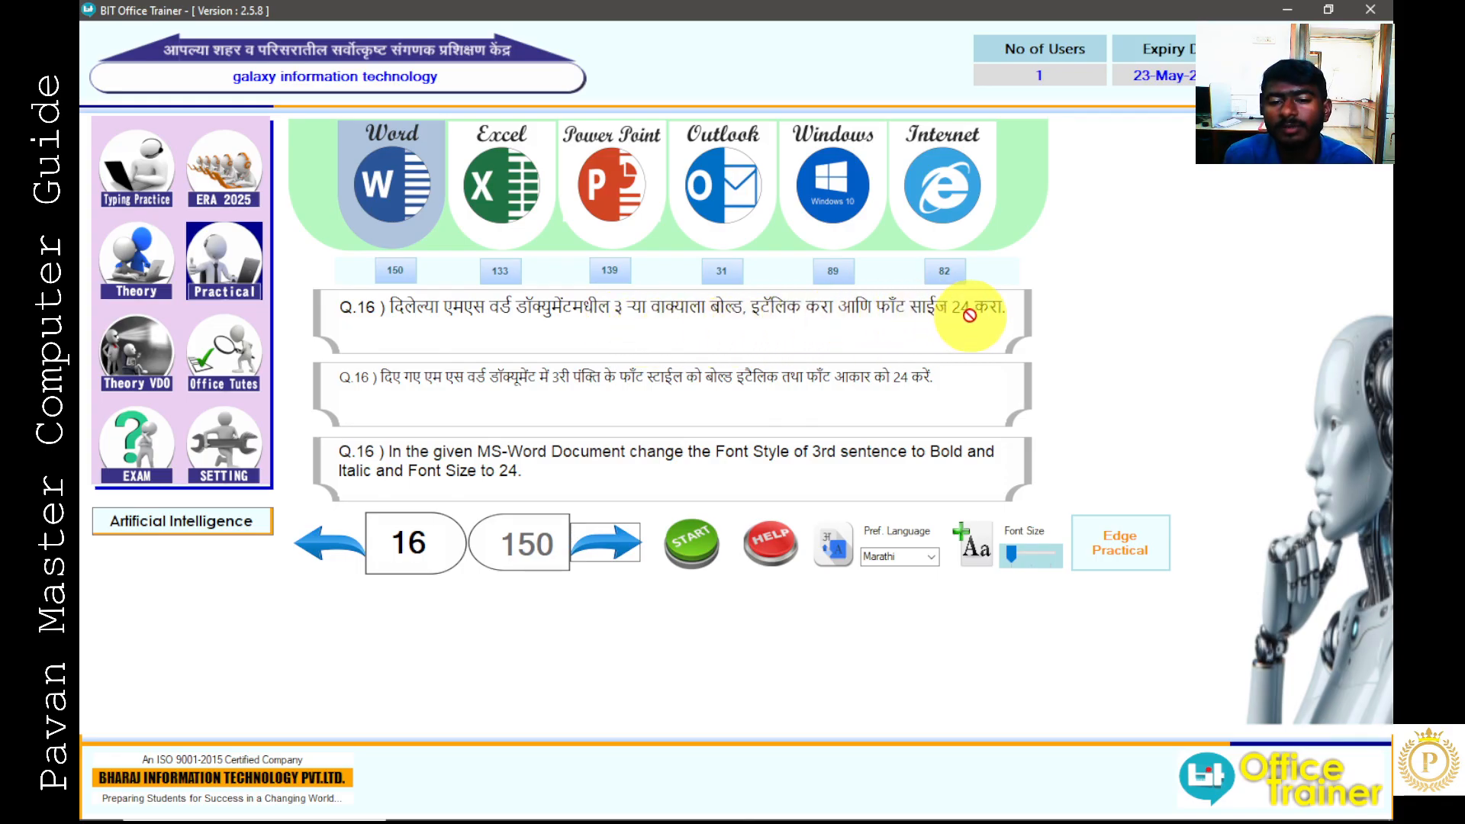
pyautogui.click(707, 539)
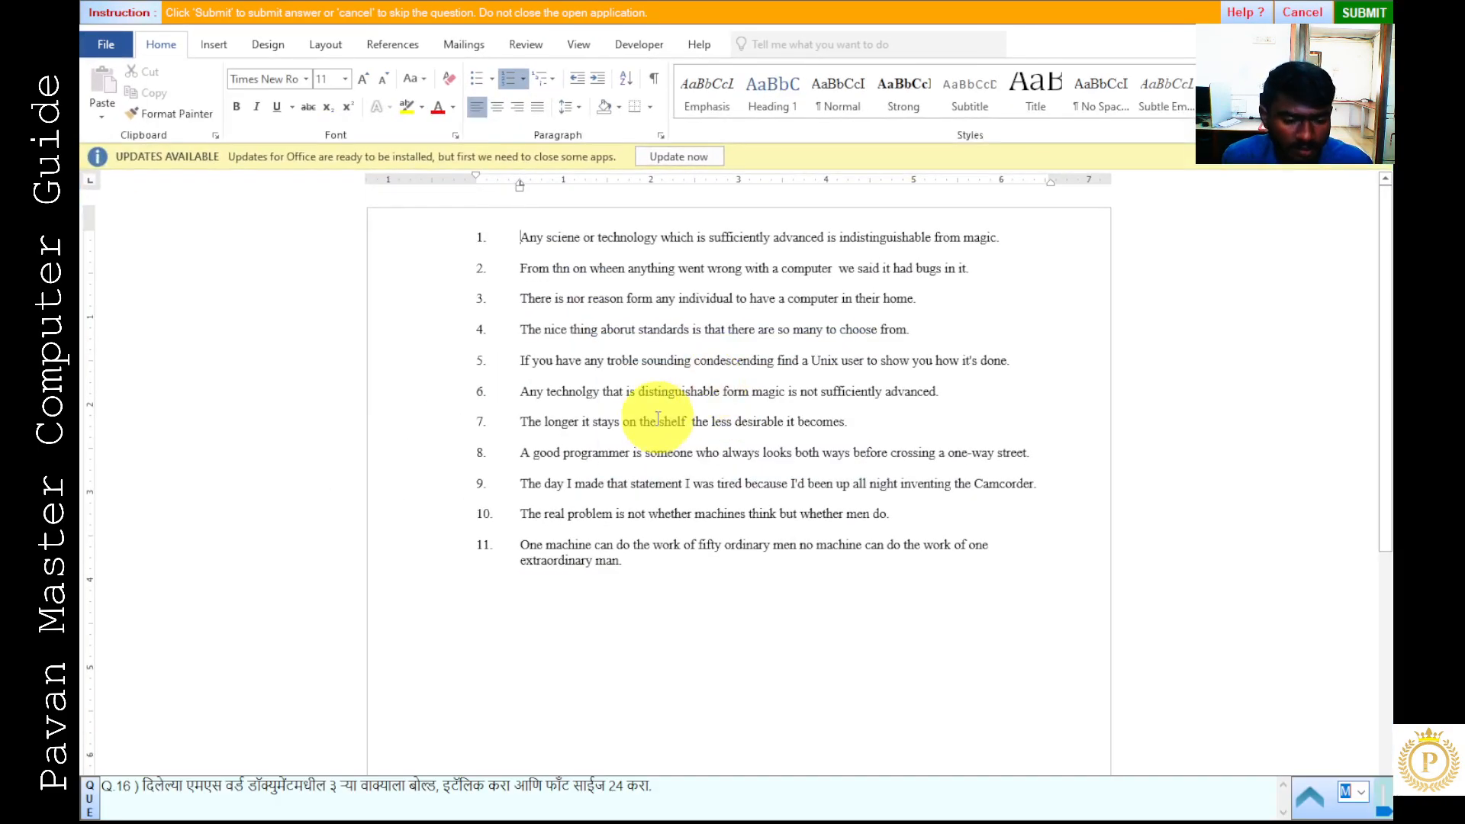
# - Format the third sentence in the numbered list as bold and italic with font size 24
pyautogui.click(424, 308)
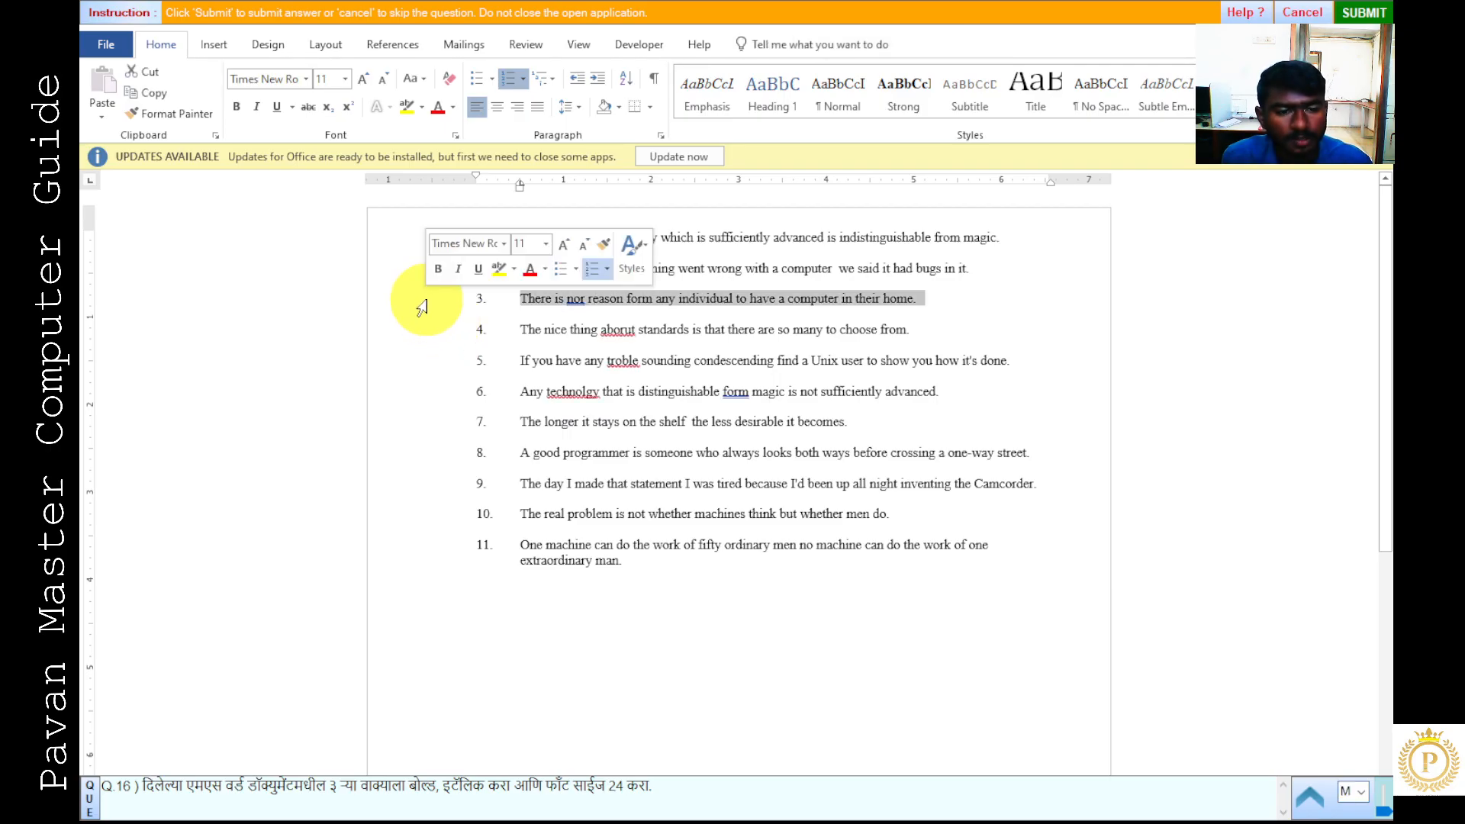
pyautogui.click(237, 107)
pyautogui.click(257, 107)
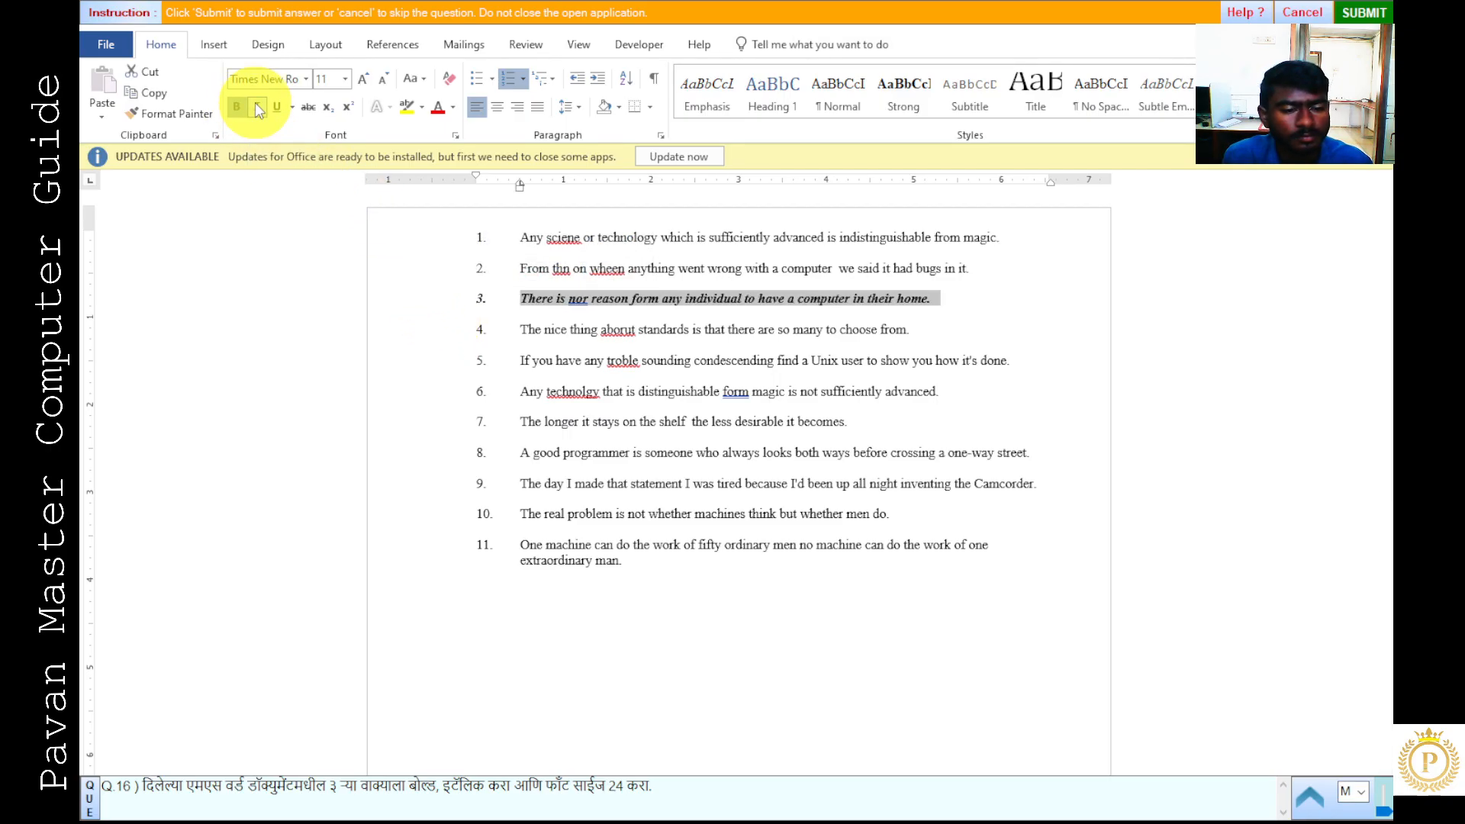
pyautogui.click(345, 78)
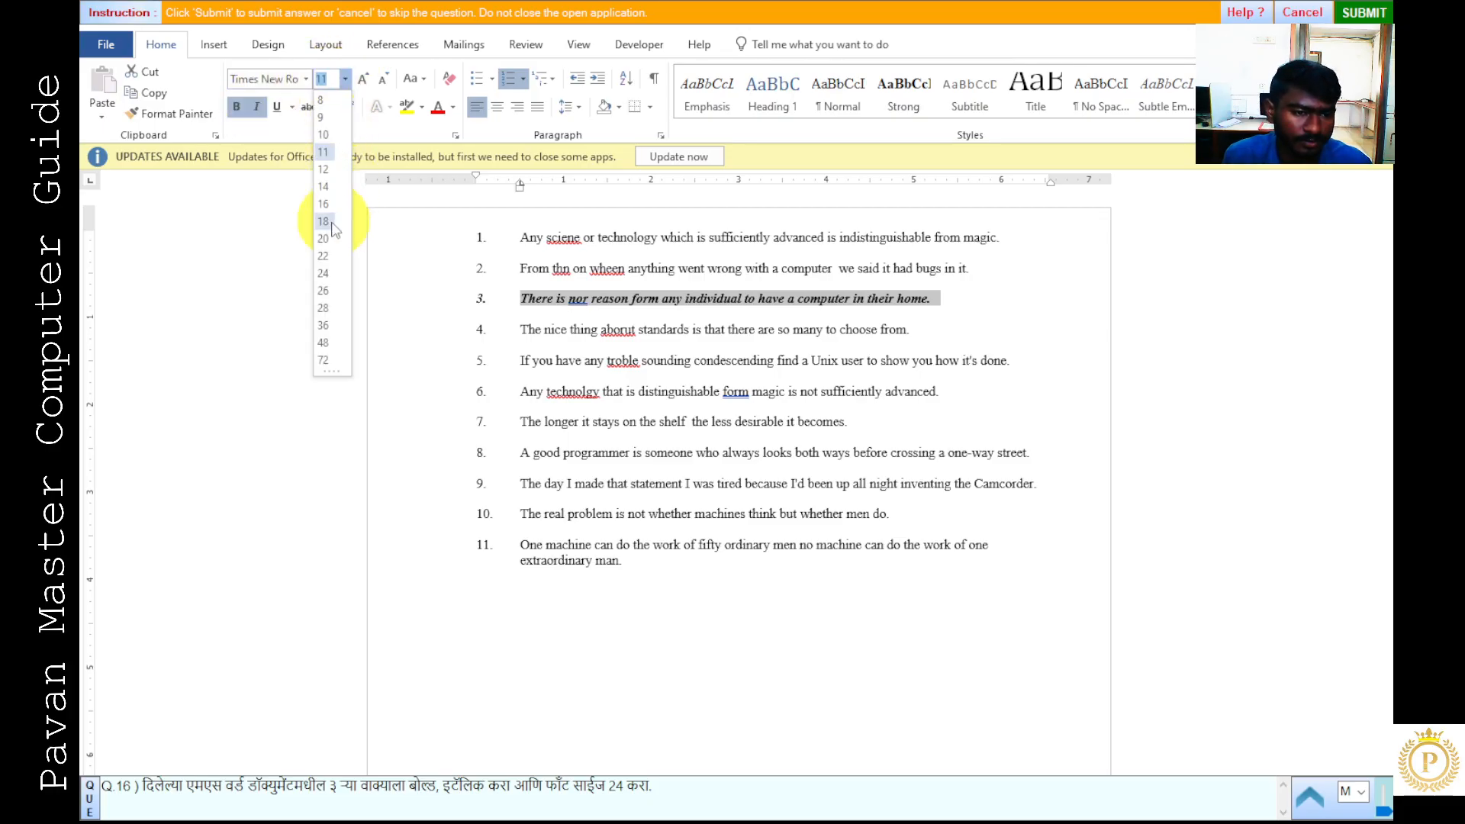
pyautogui.click(323, 274)
pyautogui.click(801, 370)
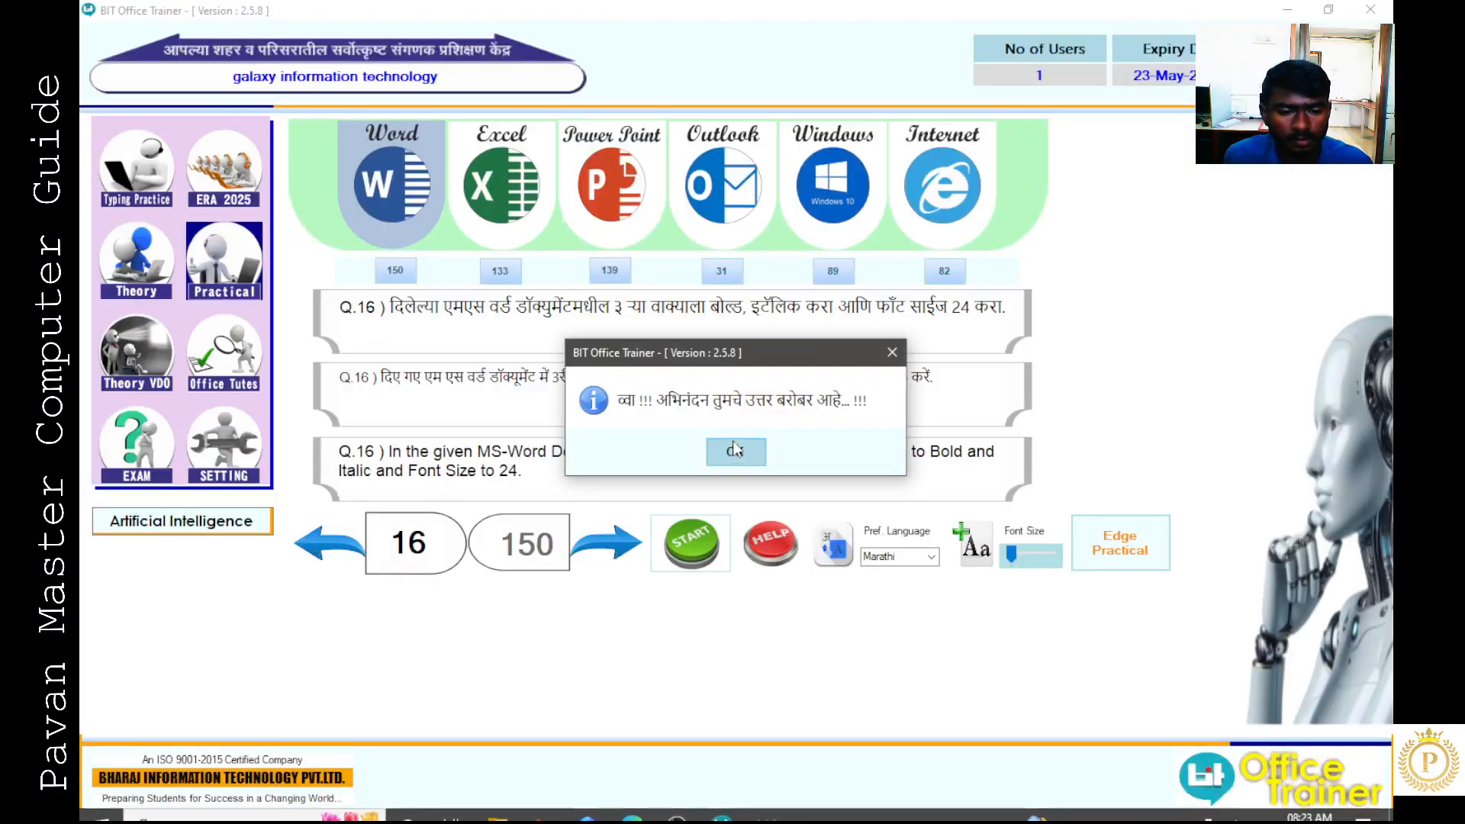
# - Submit the answer to question 16 and start question 17
pyautogui.click(734, 450)
pyautogui.click(624, 539)
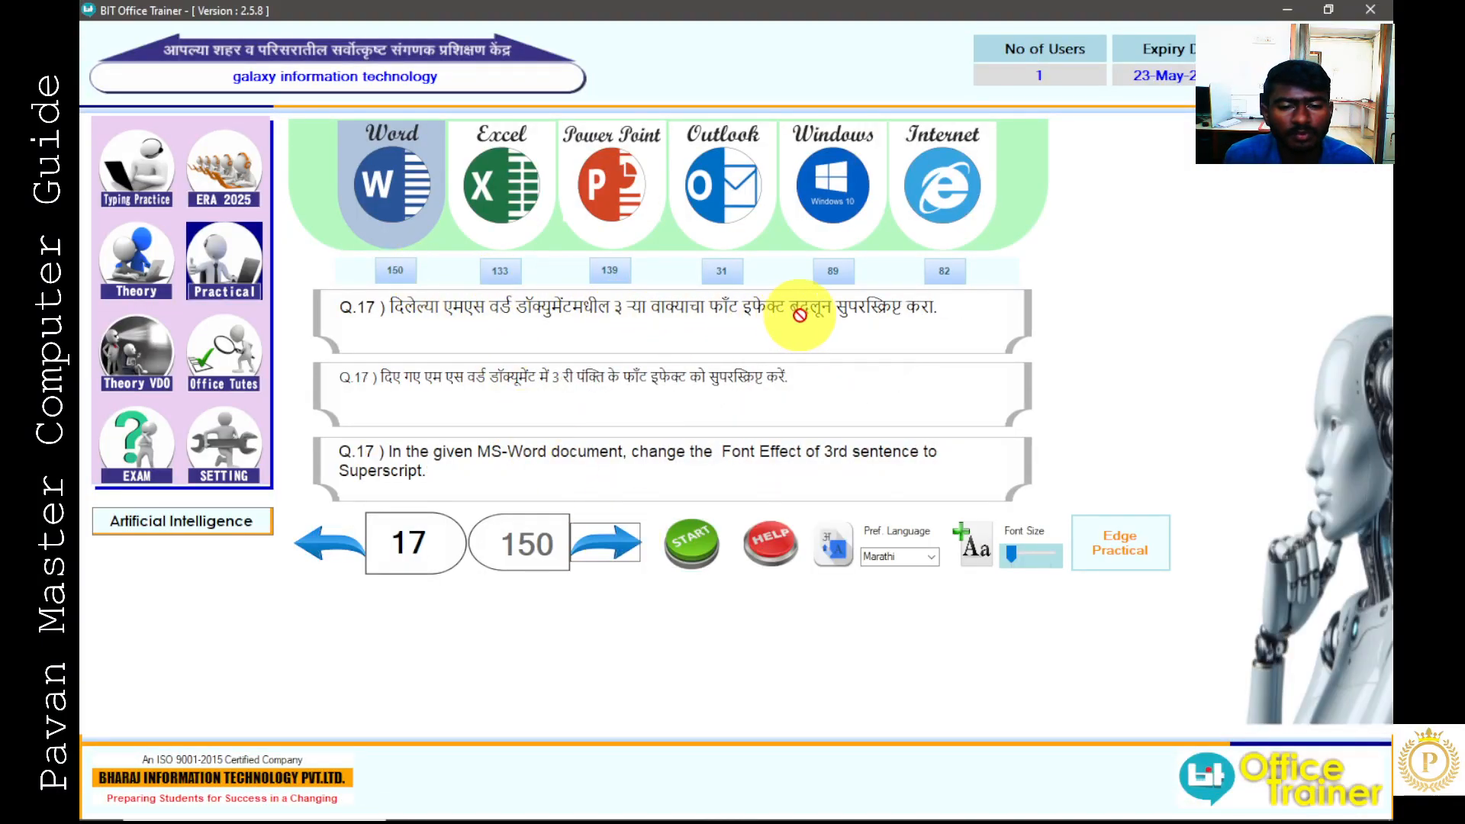
pyautogui.click(696, 543)
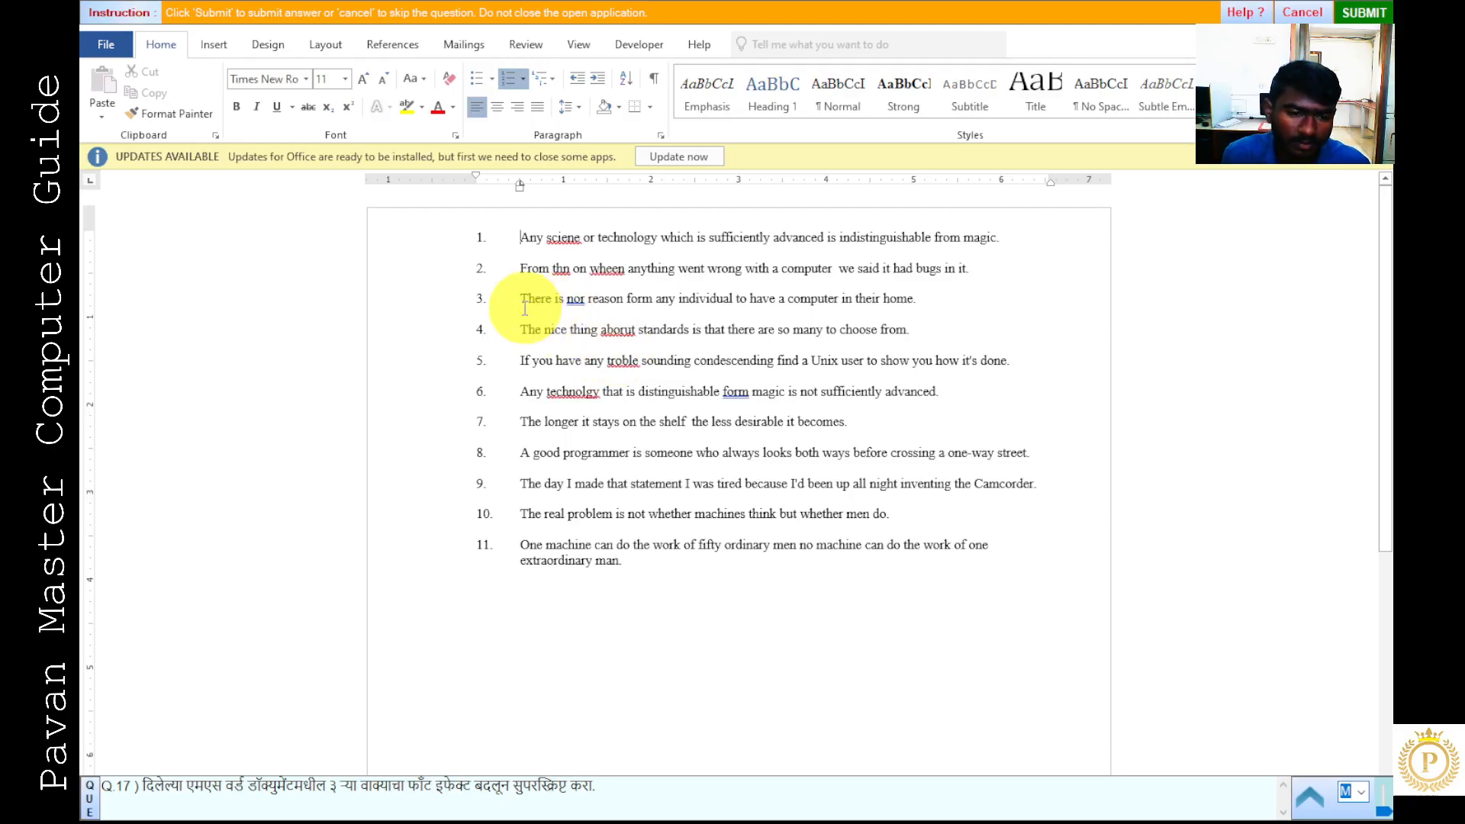
# - Apply the superscript font effect to the third sentence in the numbered list
pyautogui.click(425, 303)
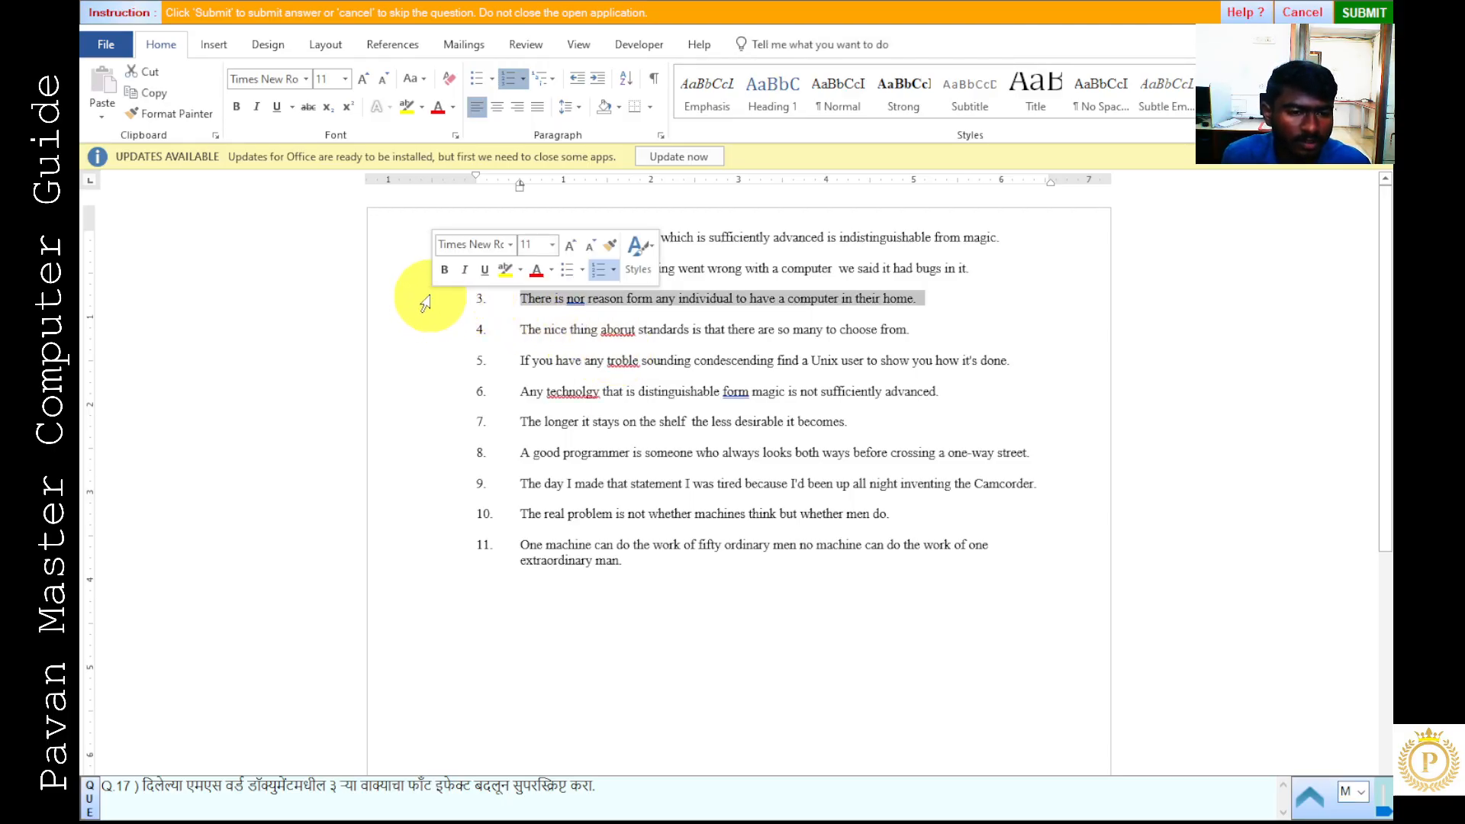
pyautogui.click(350, 105)
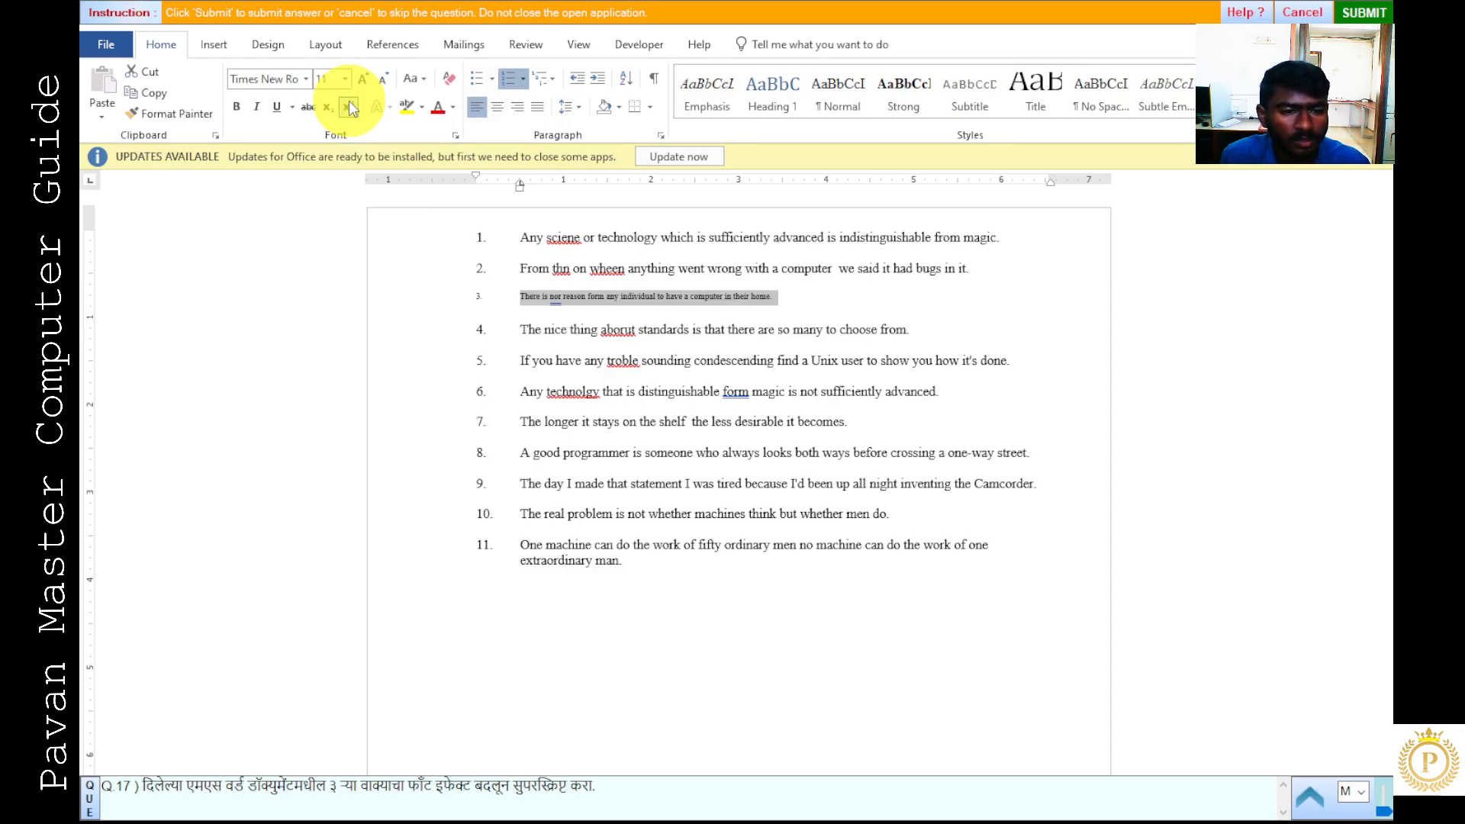
pyautogui.click(662, 352)
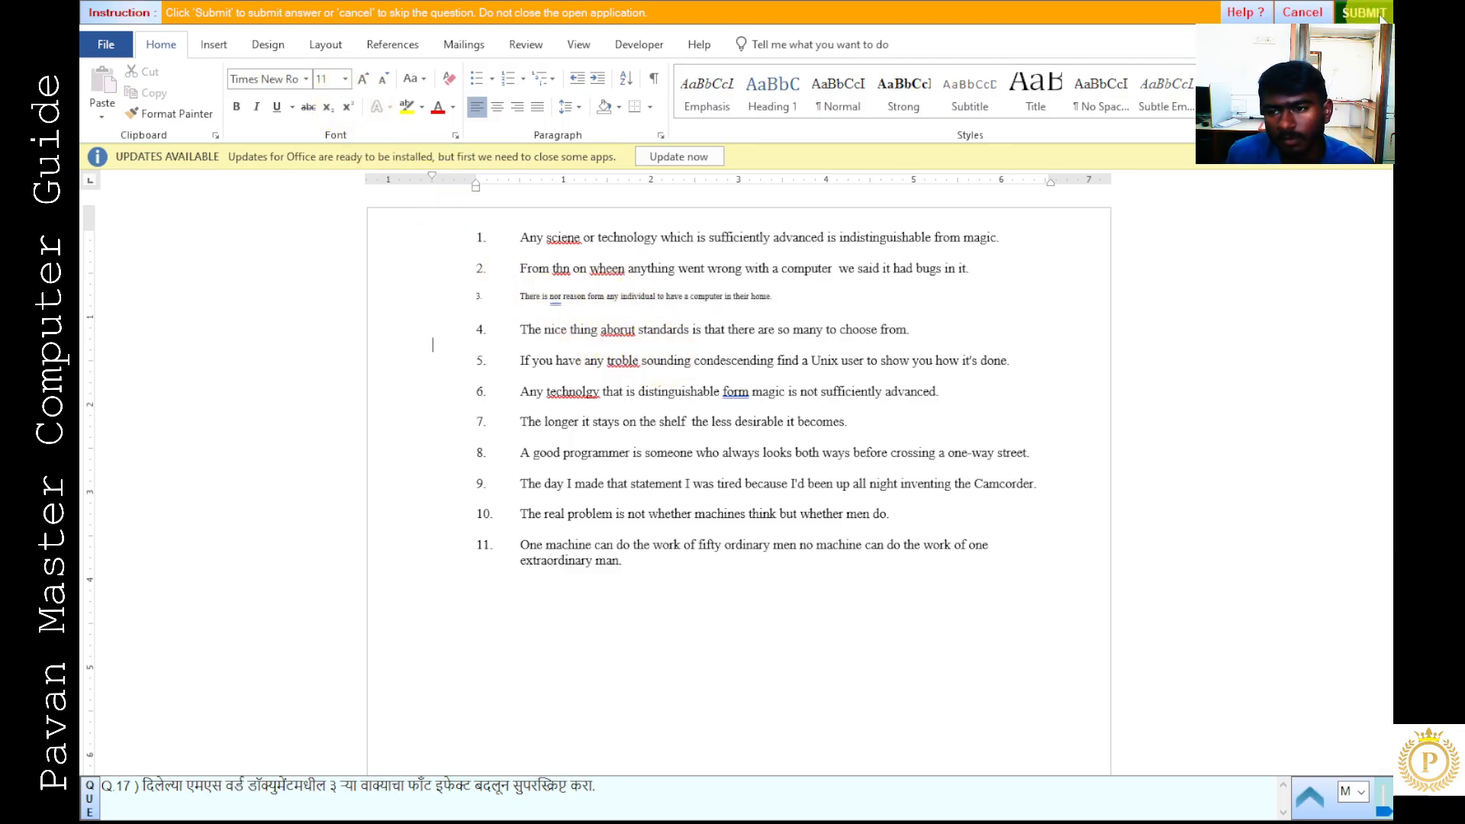
# - Submit the answer to question 17 and start question 18
pyautogui.click(1364, 13)
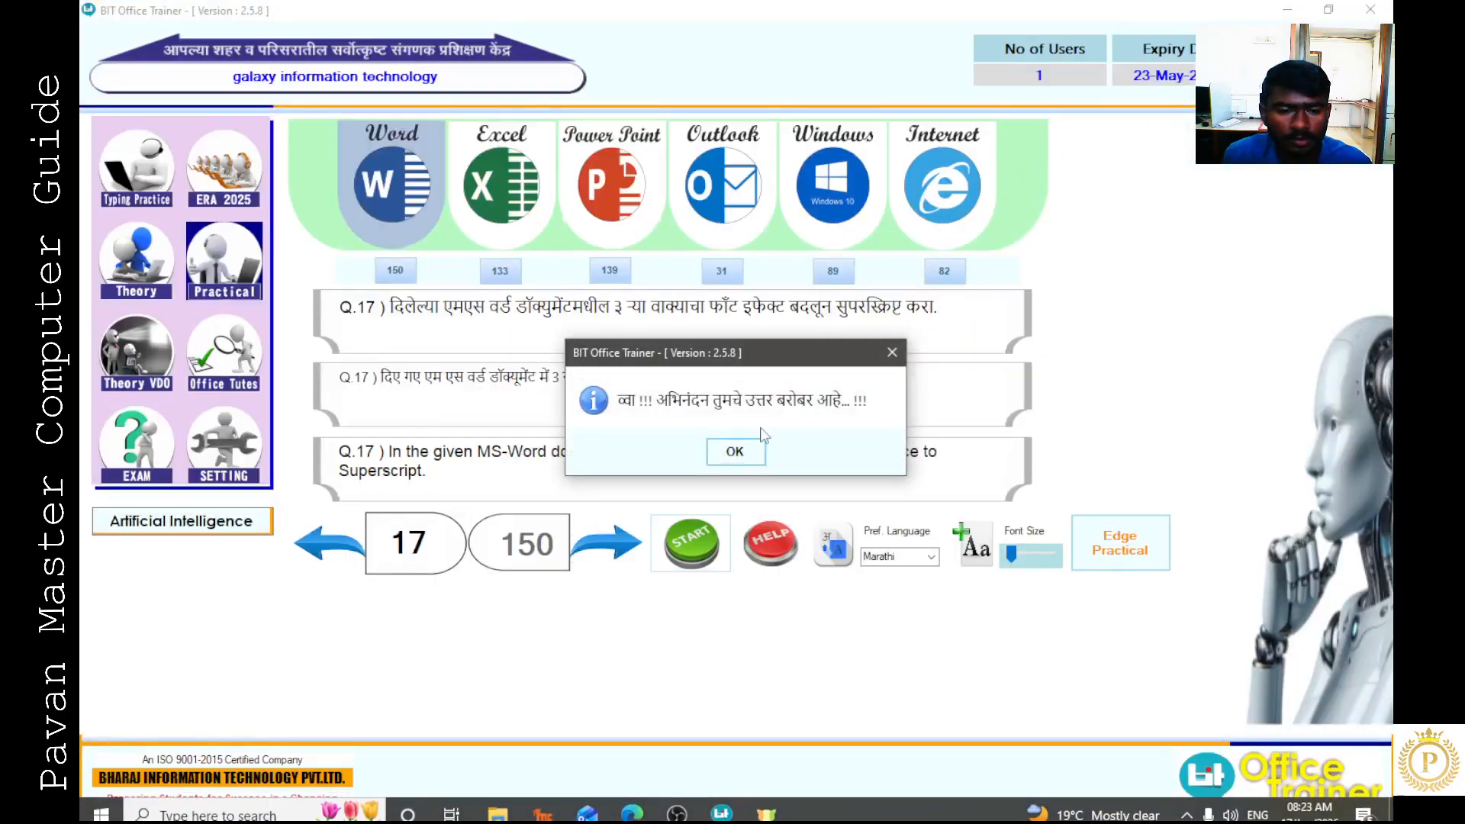
pyautogui.click(734, 452)
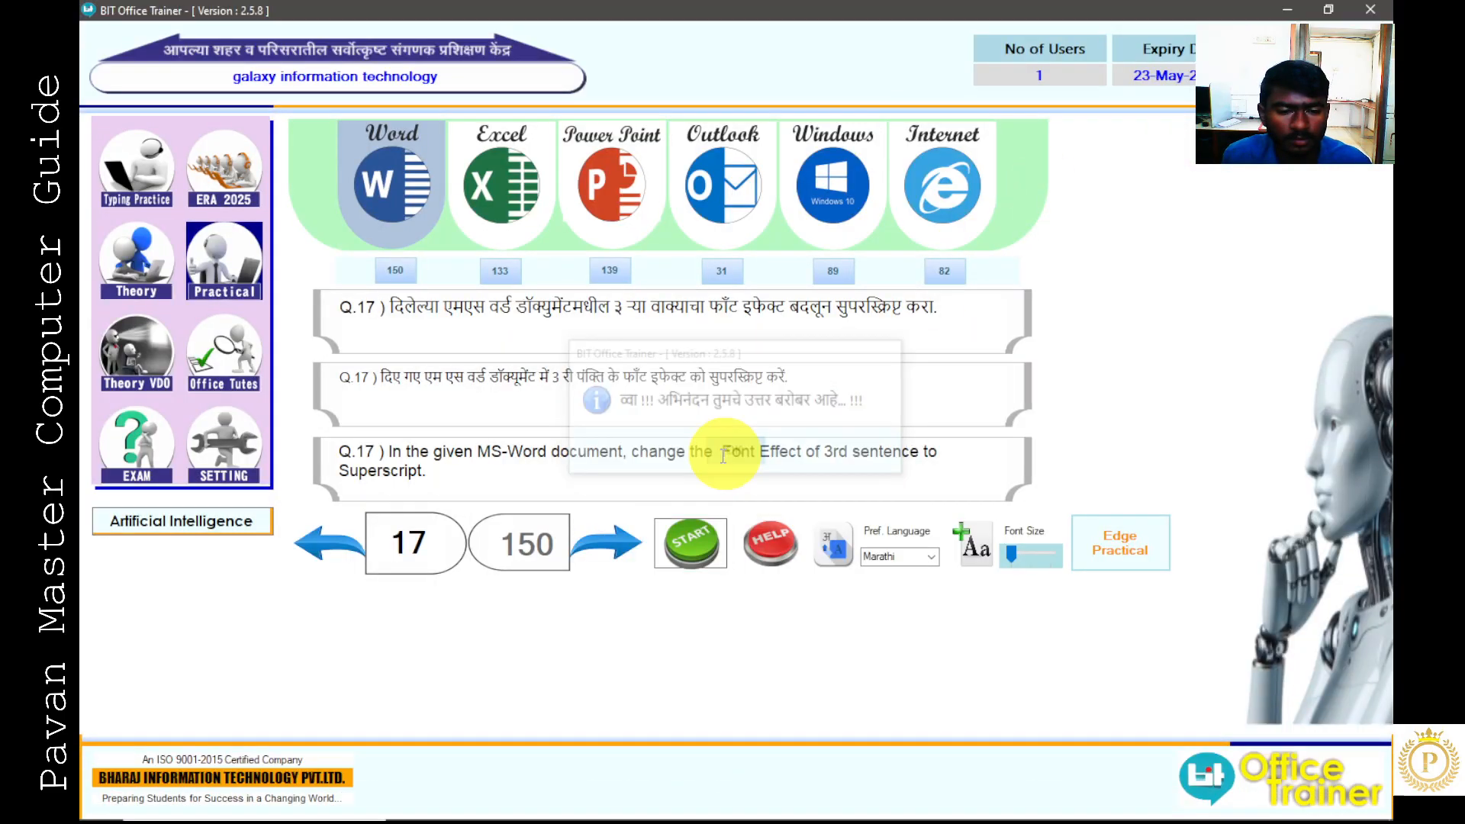
pyautogui.click(604, 538)
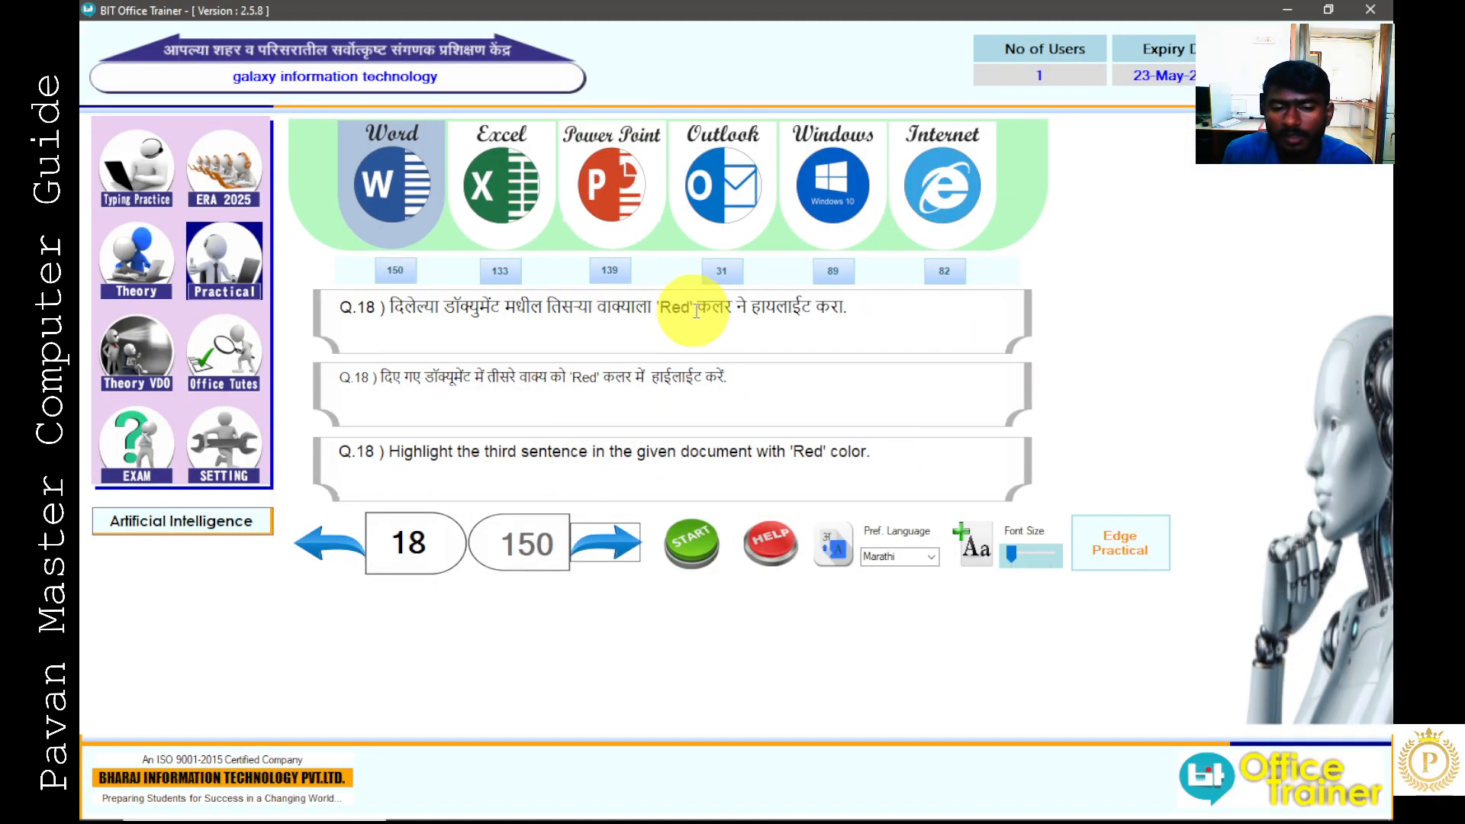
pyautogui.click(690, 531)
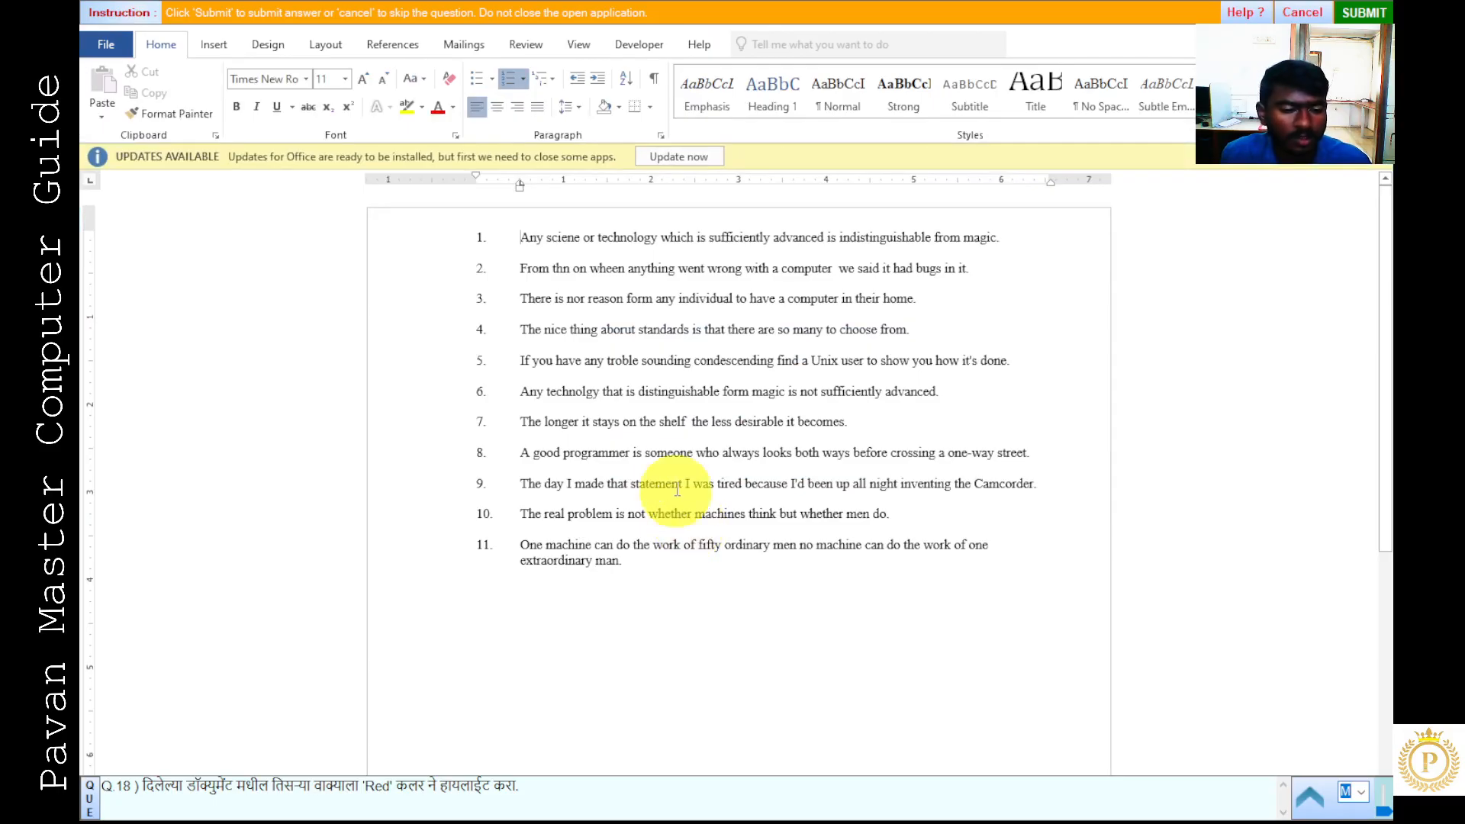
# - Highlight the third sentence in the numbered list in red
pyautogui.click(445, 307)
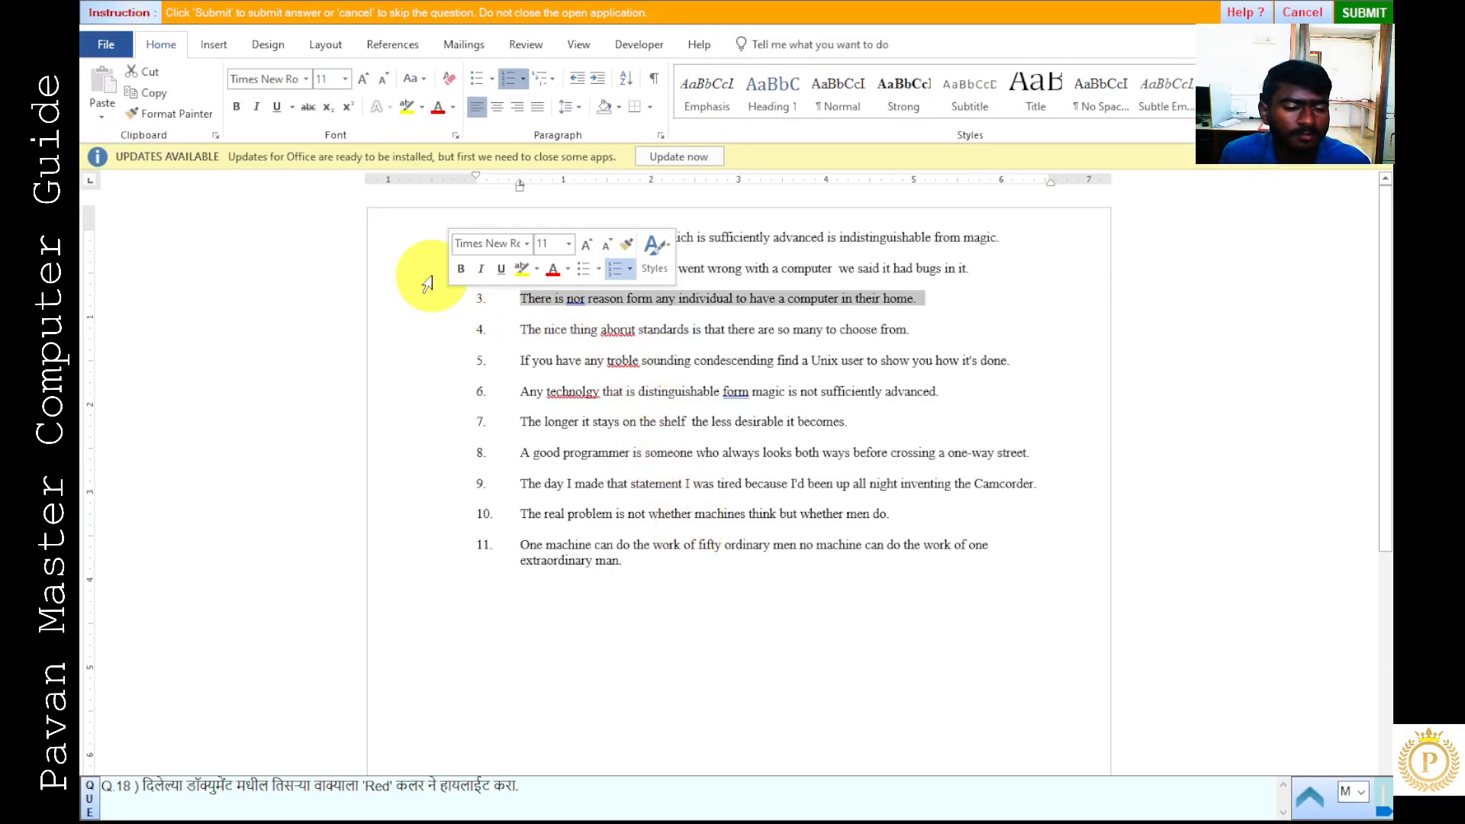
pyautogui.click(423, 107)
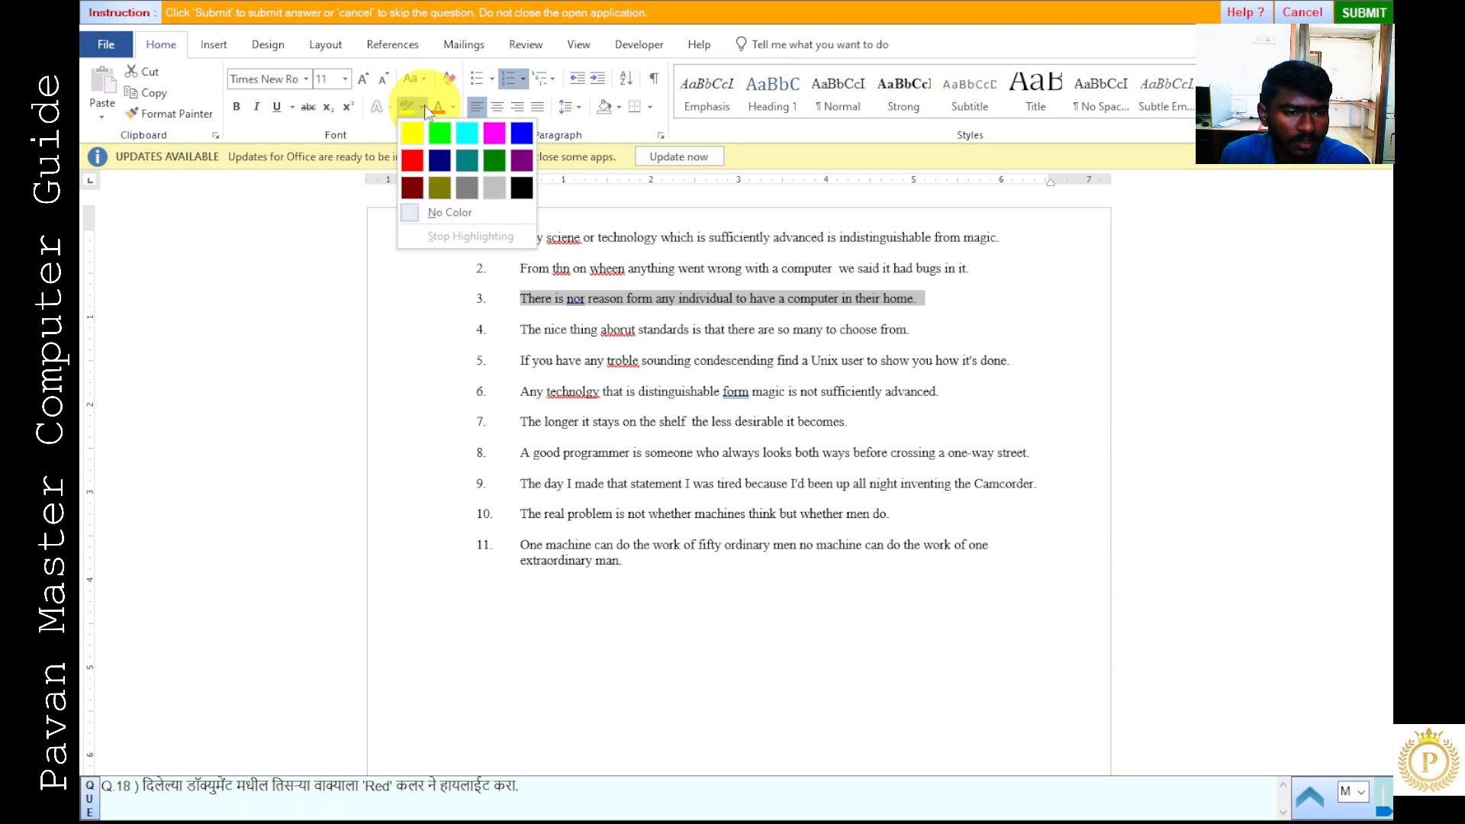
pyautogui.click(412, 162)
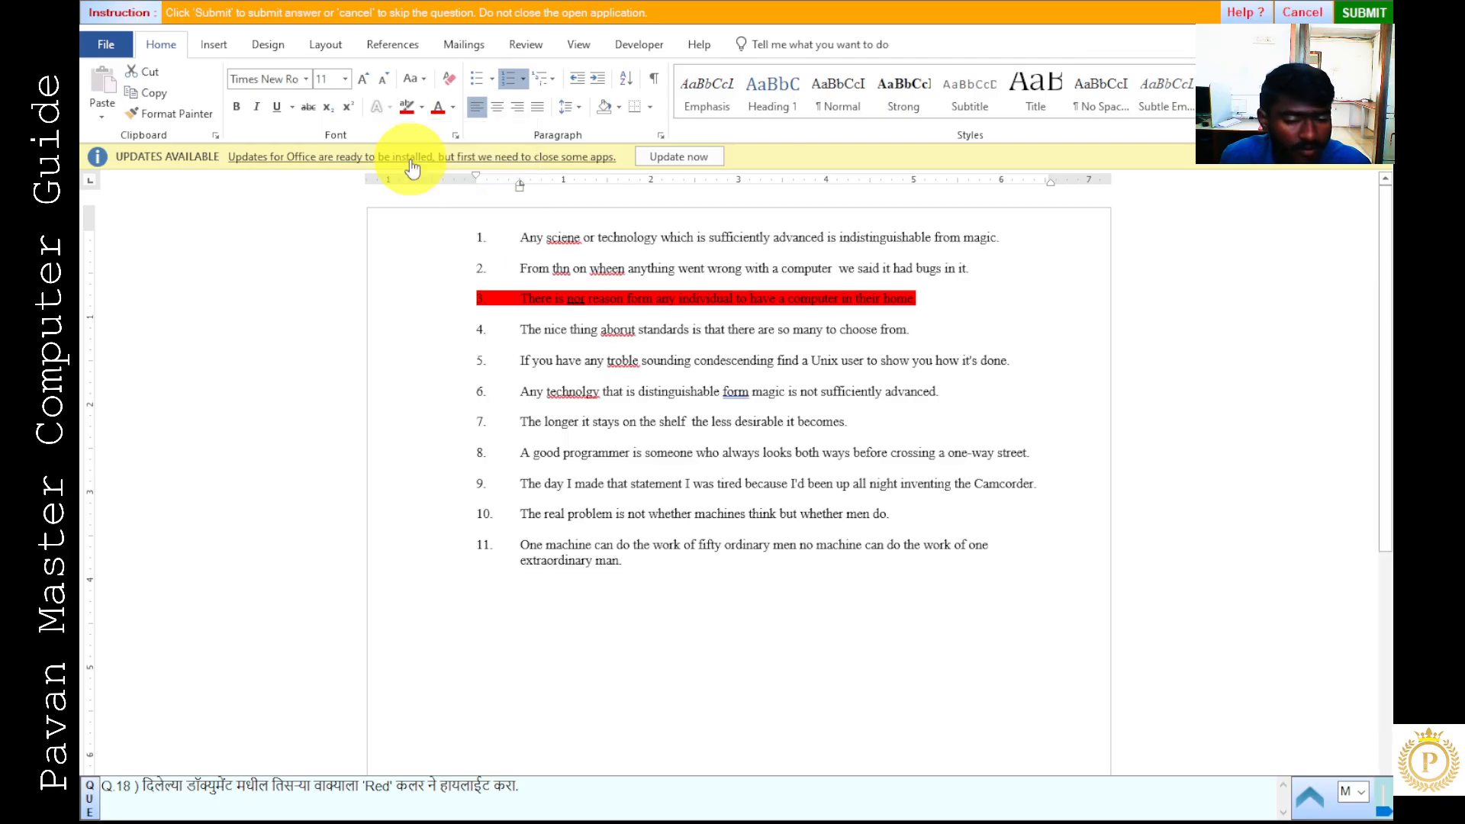
# - Submit the answer to question 18 and start question 19
pyautogui.click(1388, 16)
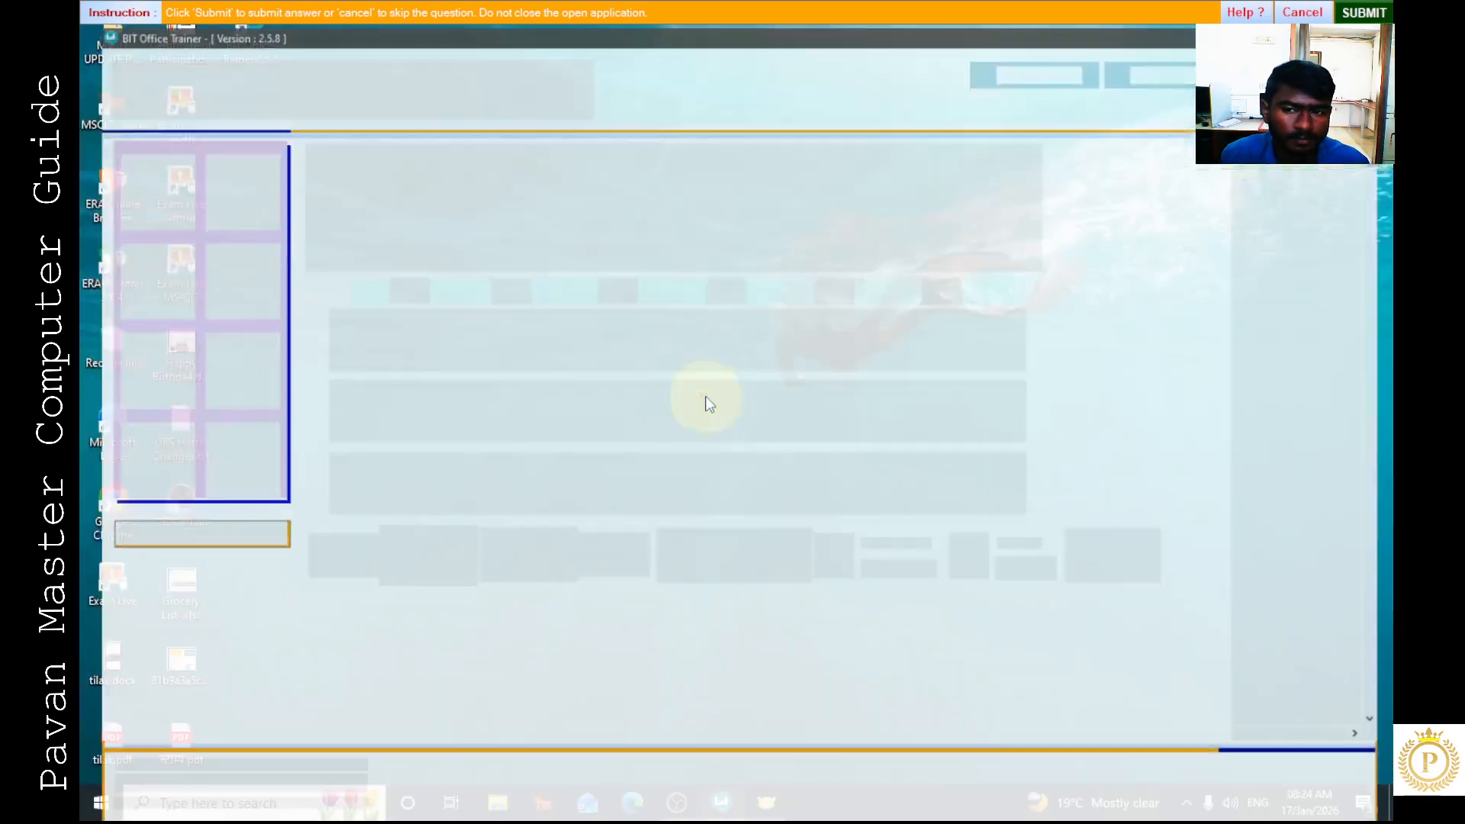
pyautogui.click(734, 449)
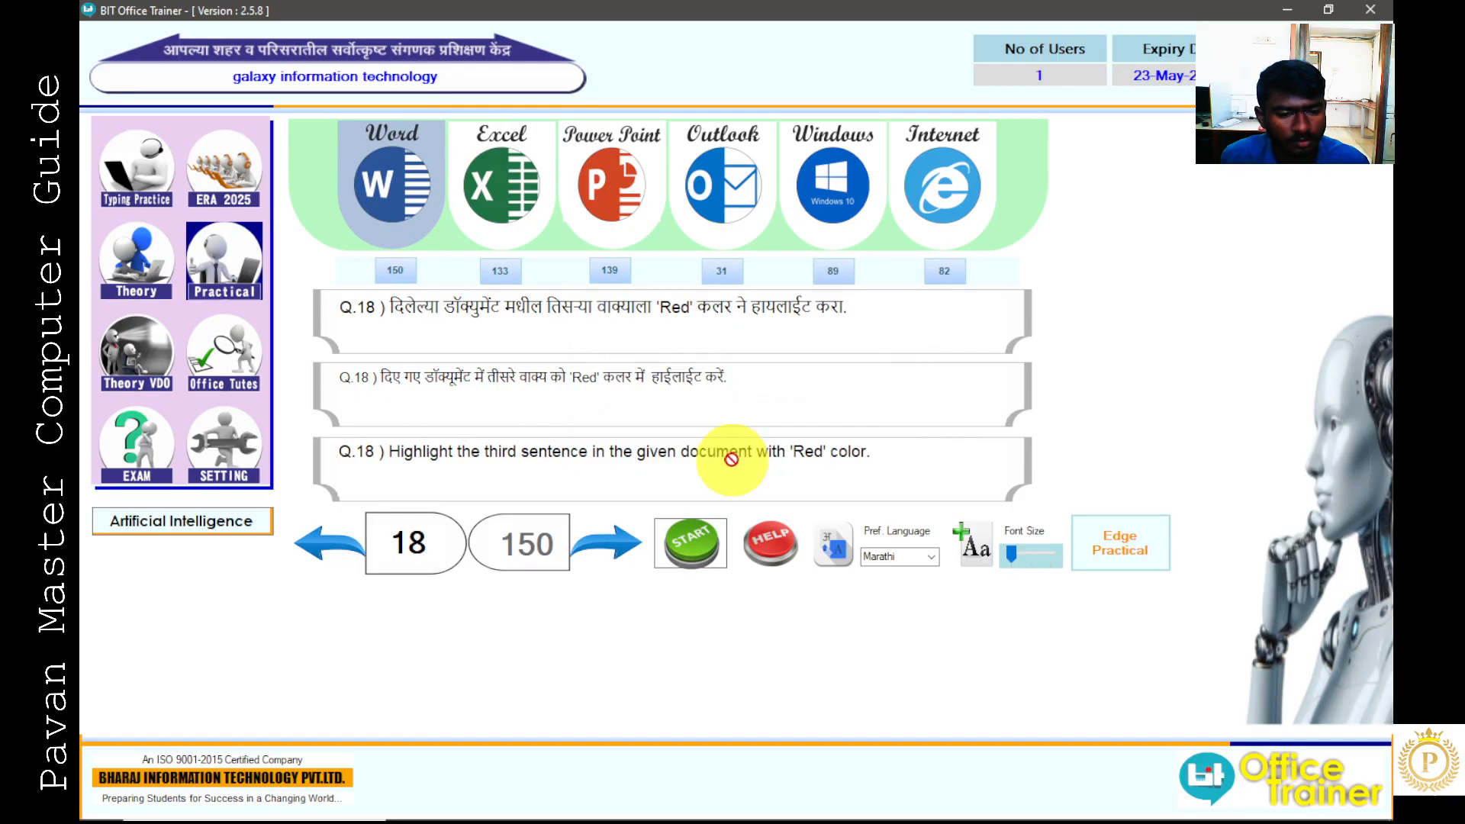
pyautogui.click(633, 543)
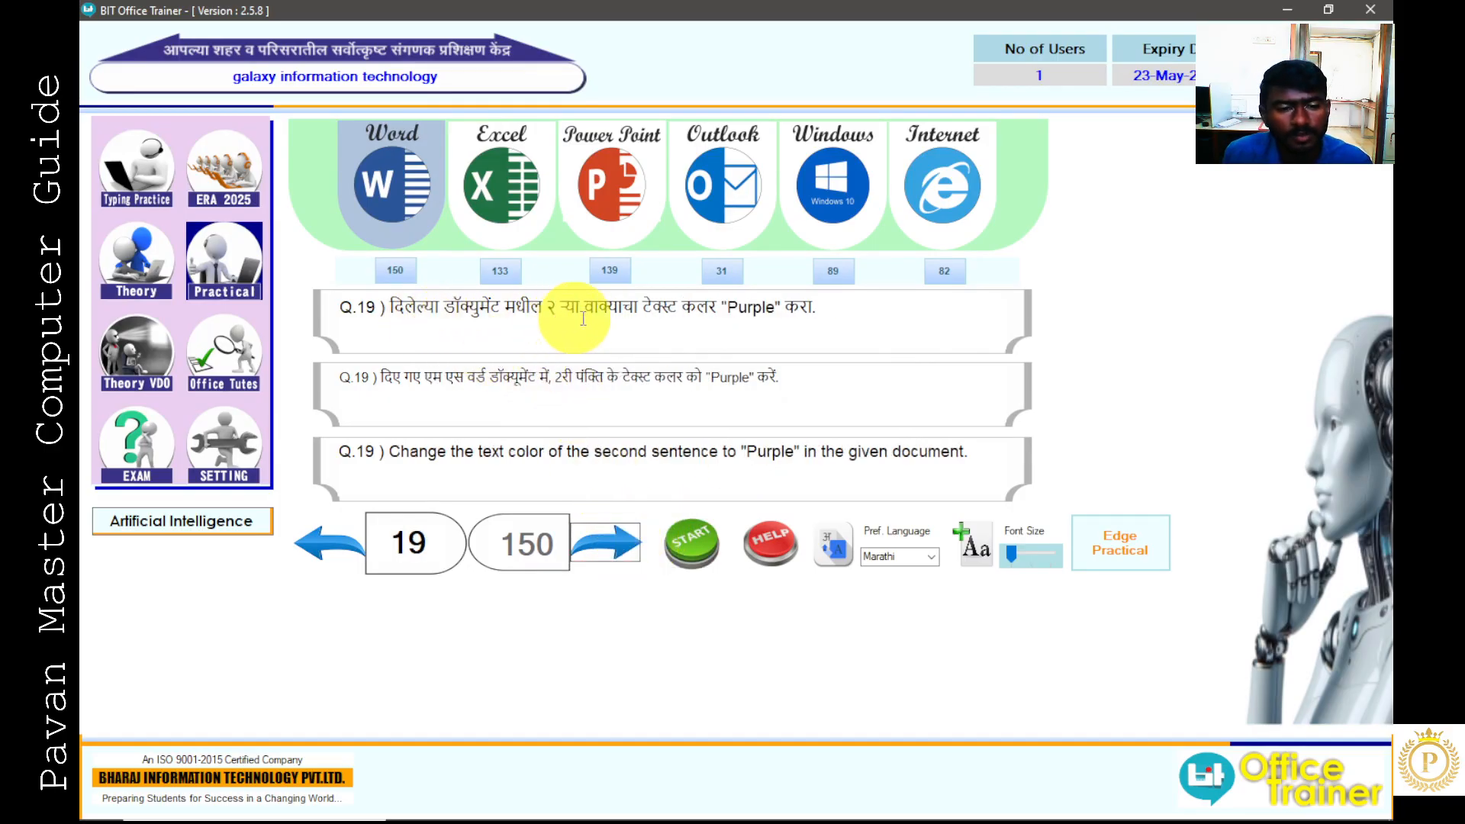
pyautogui.click(688, 535)
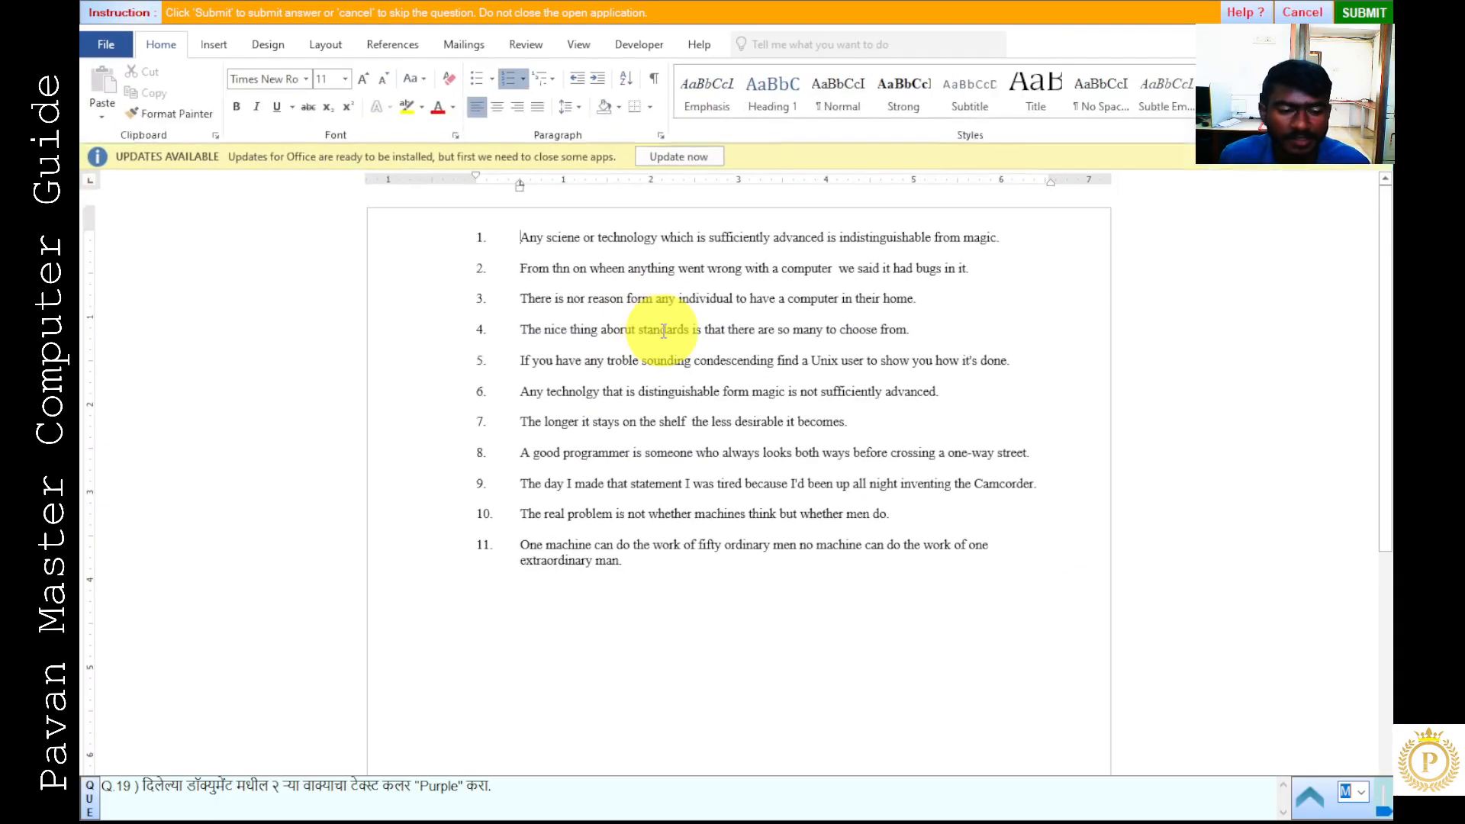
# - Change the text color of the second sentence in the numbered list to Purple
pyautogui.click(418, 271)
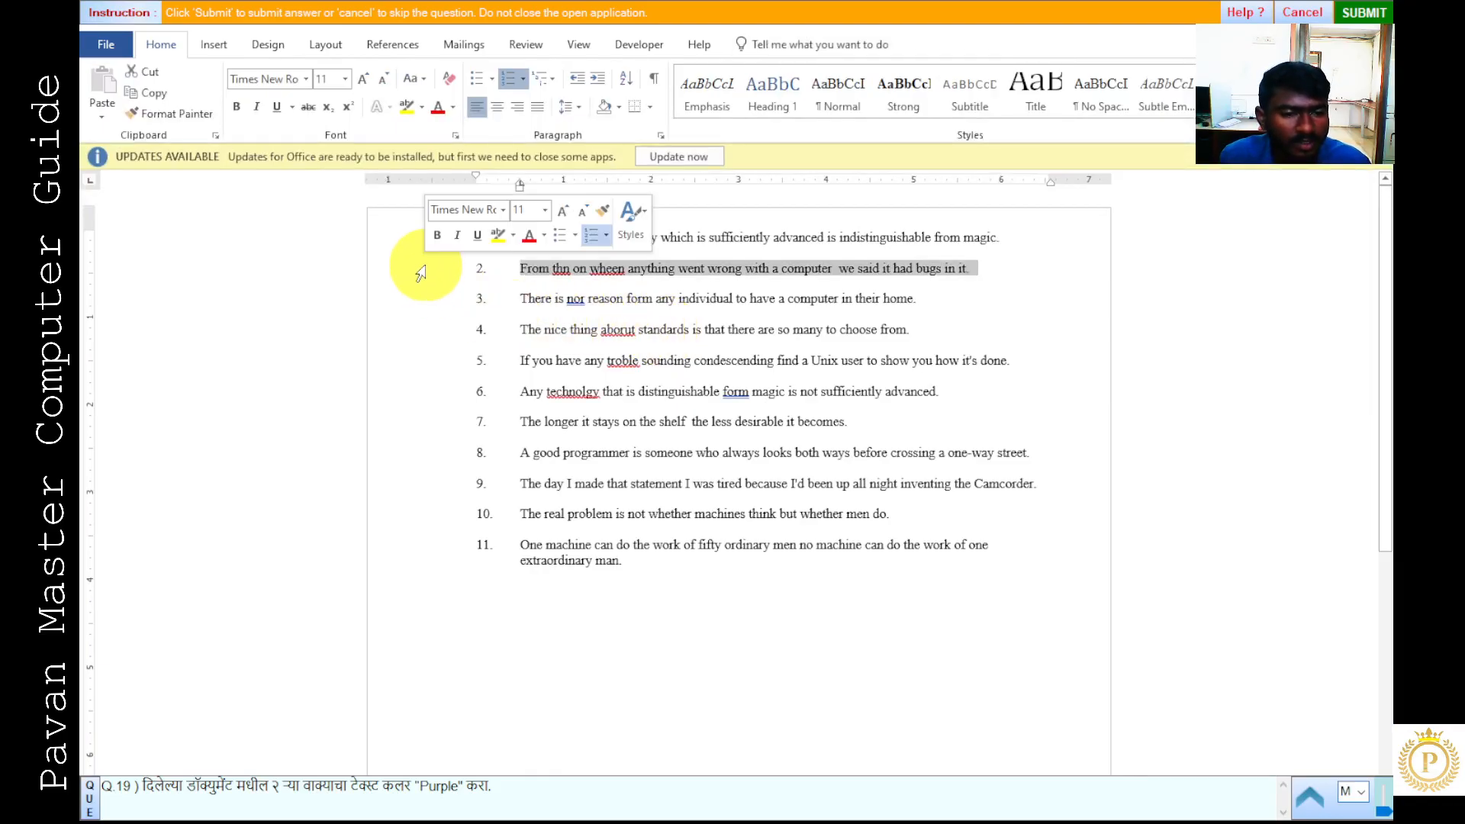
pyautogui.click(453, 107)
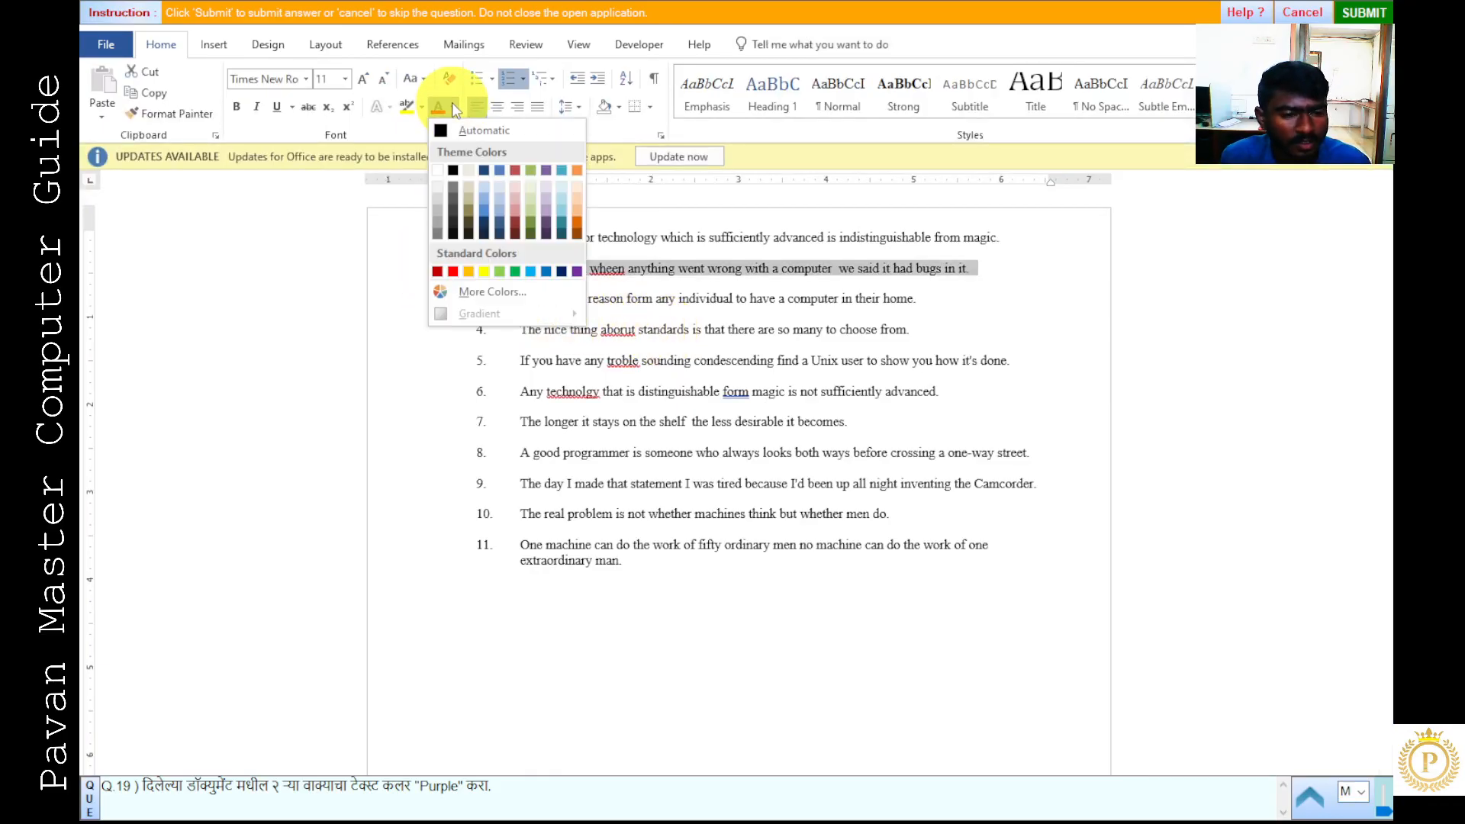
pyautogui.click(577, 271)
pyautogui.click(889, 311)
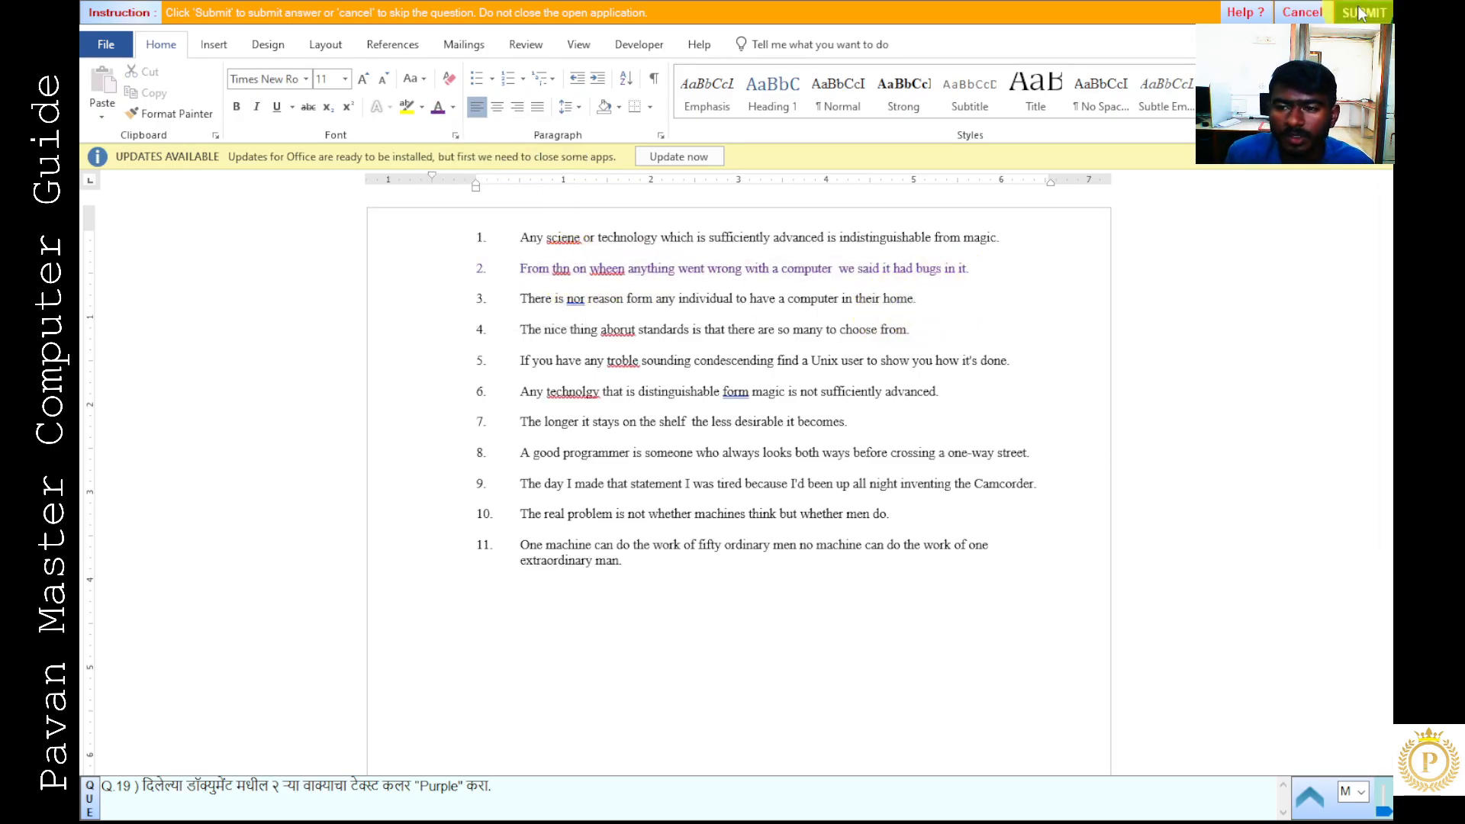
# - Submit the answer to question 19 and start question 20
pyautogui.click(1361, 12)
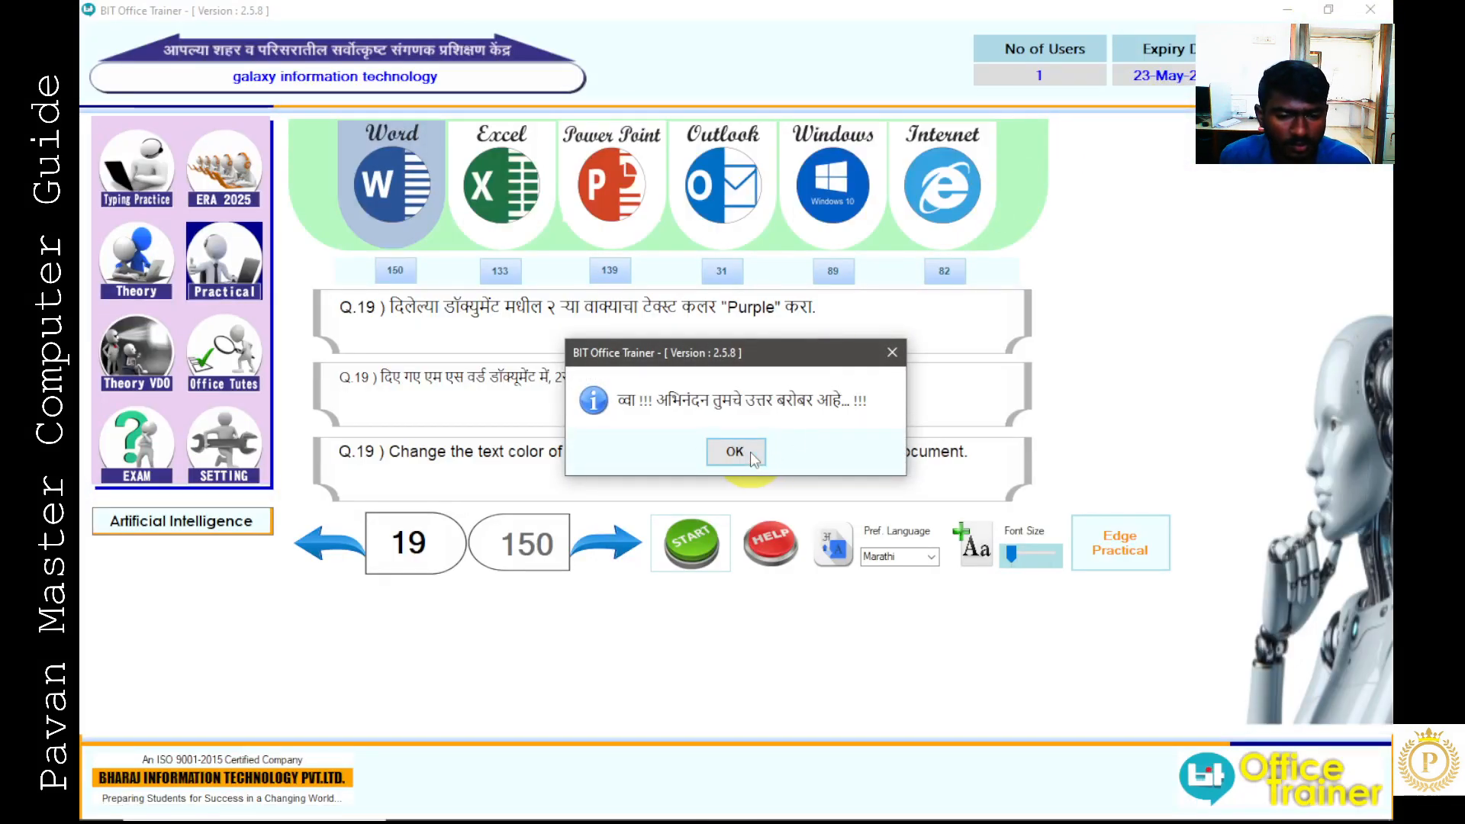
pyautogui.click(750, 454)
pyautogui.click(613, 547)
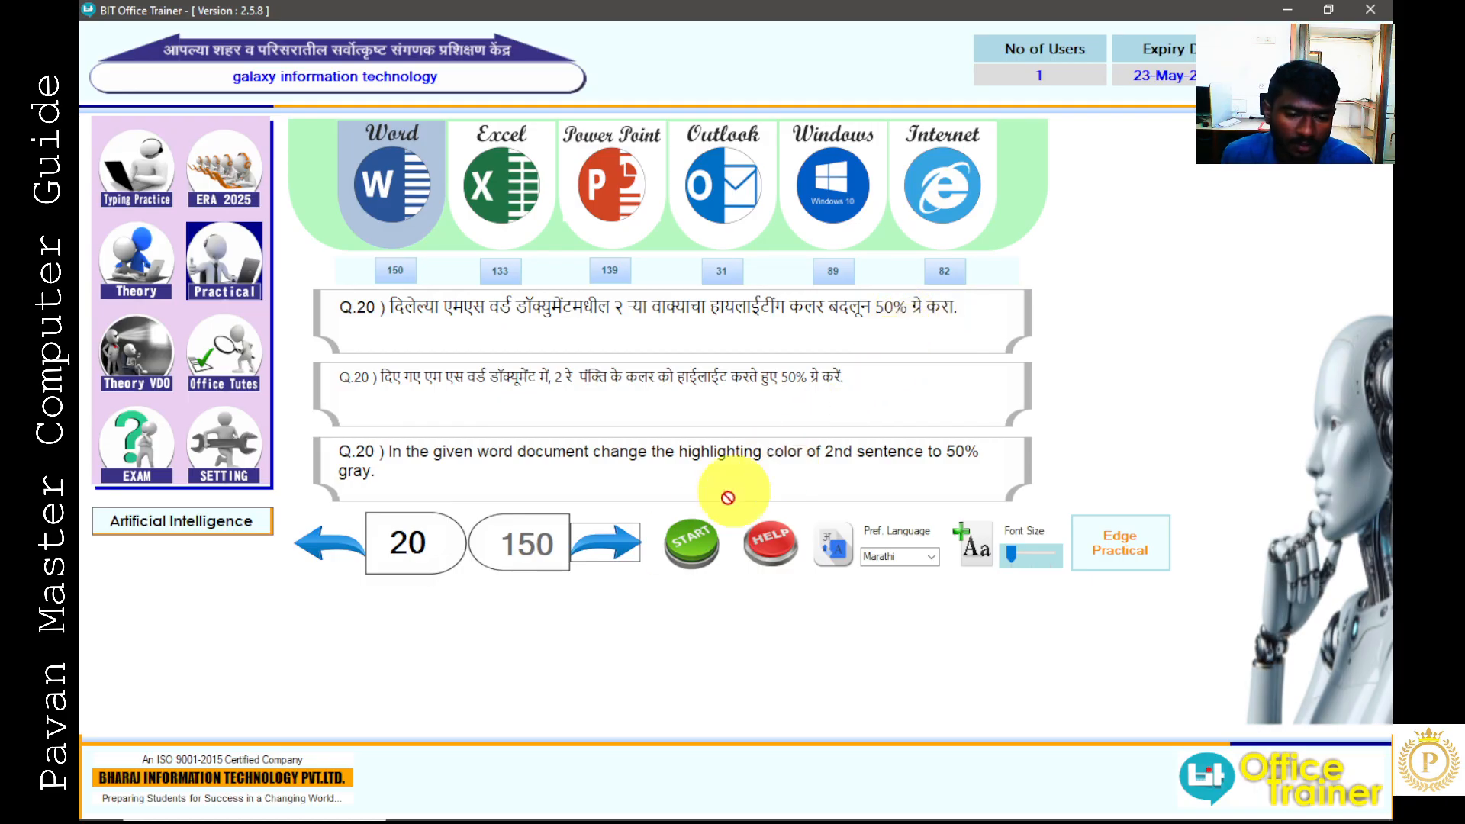
pyautogui.click(694, 540)
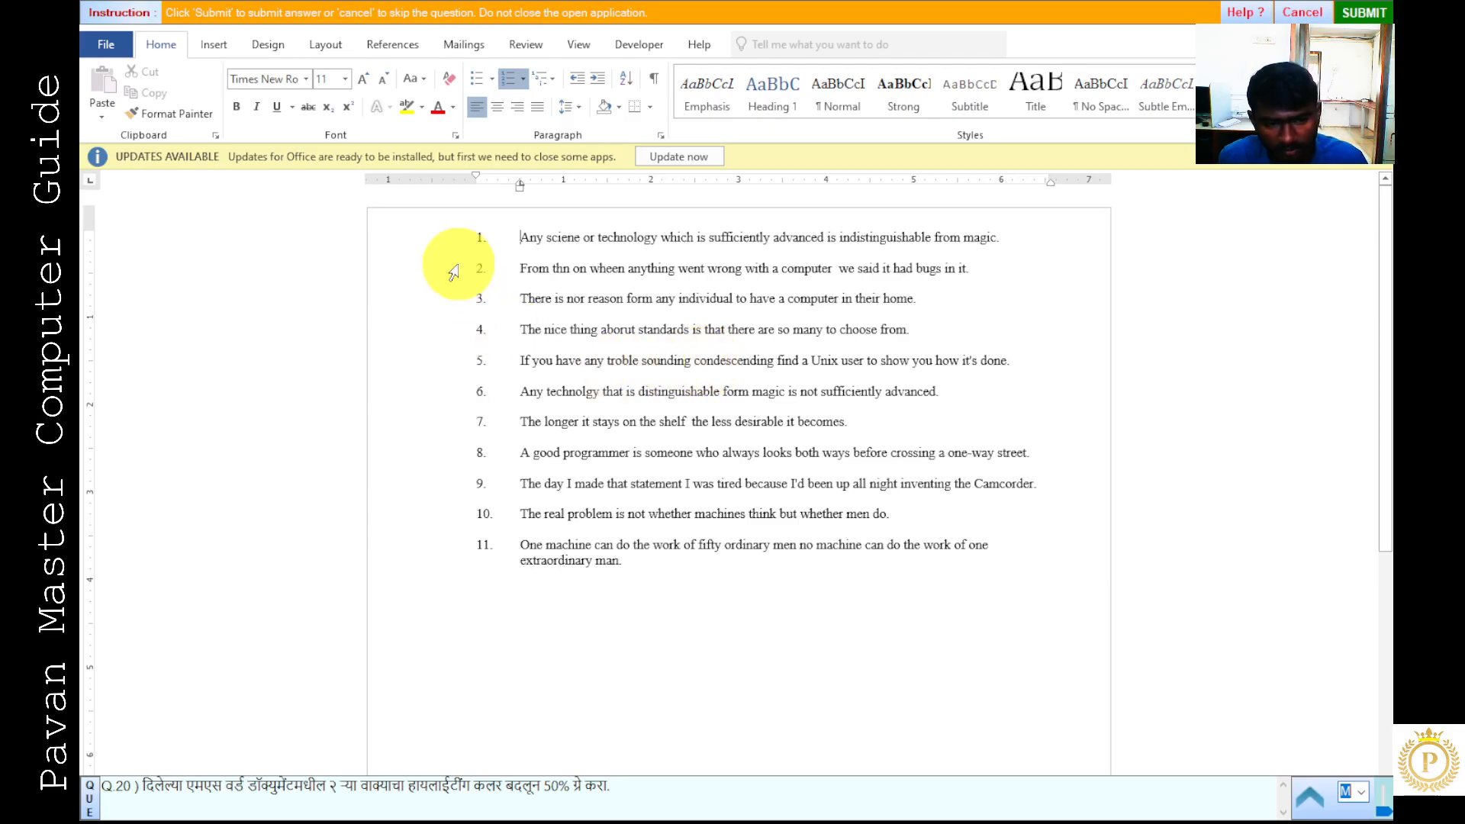
# - Highlight the second sentence in the numbered list in 50% gray
pyautogui.click(445, 272)
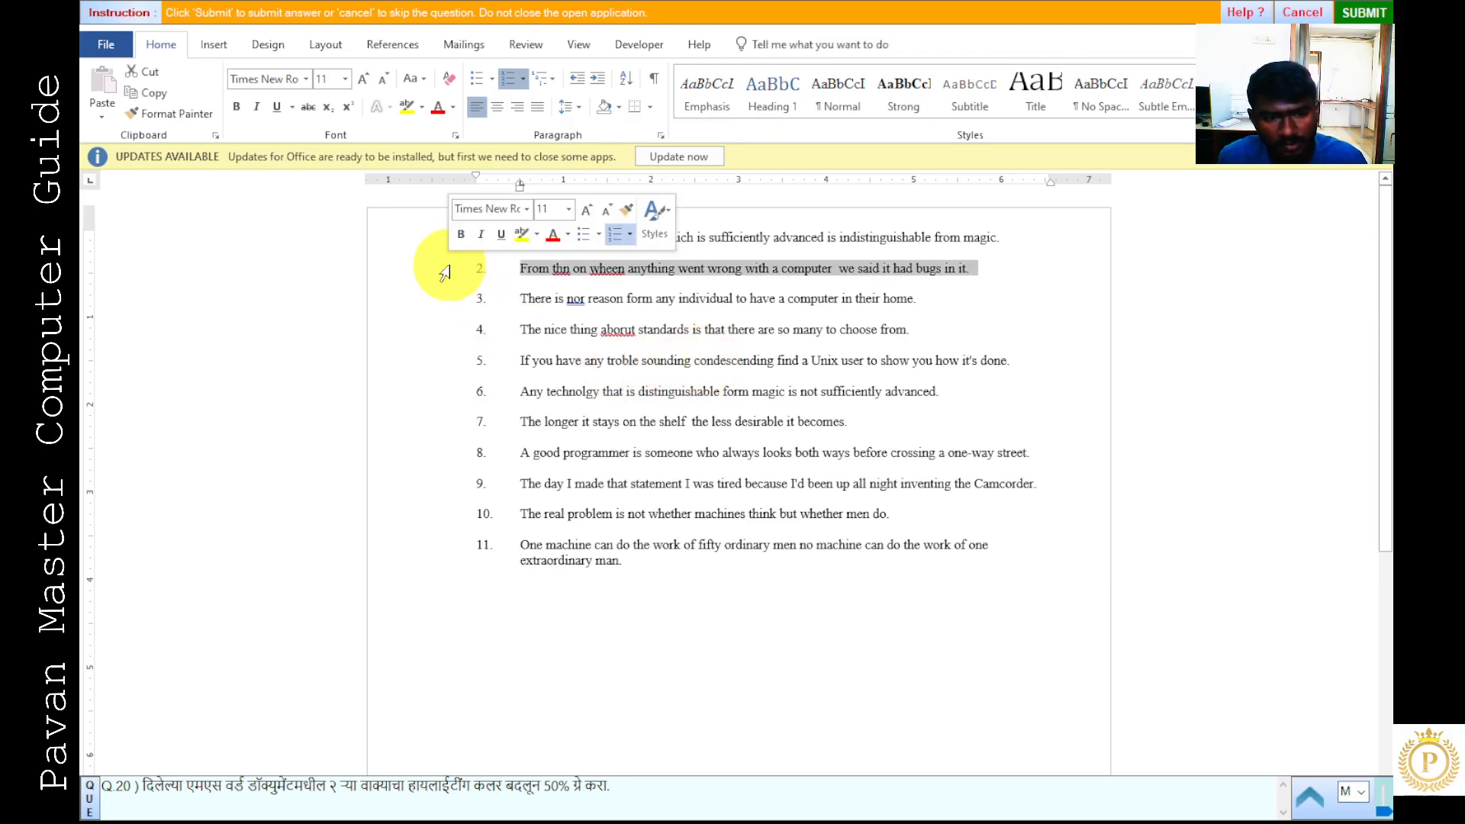
pyautogui.click(421, 107)
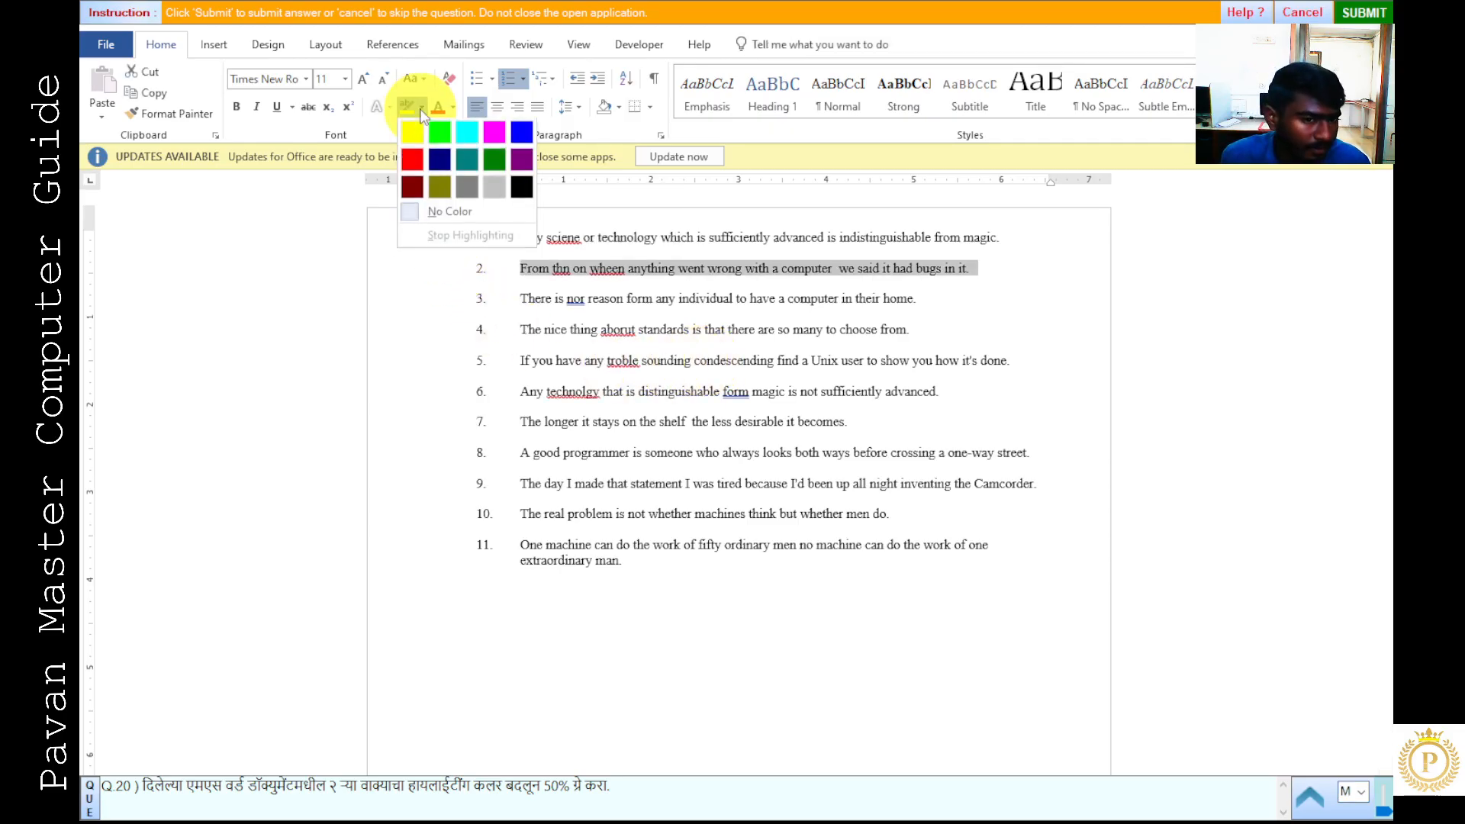
pyautogui.click(466, 188)
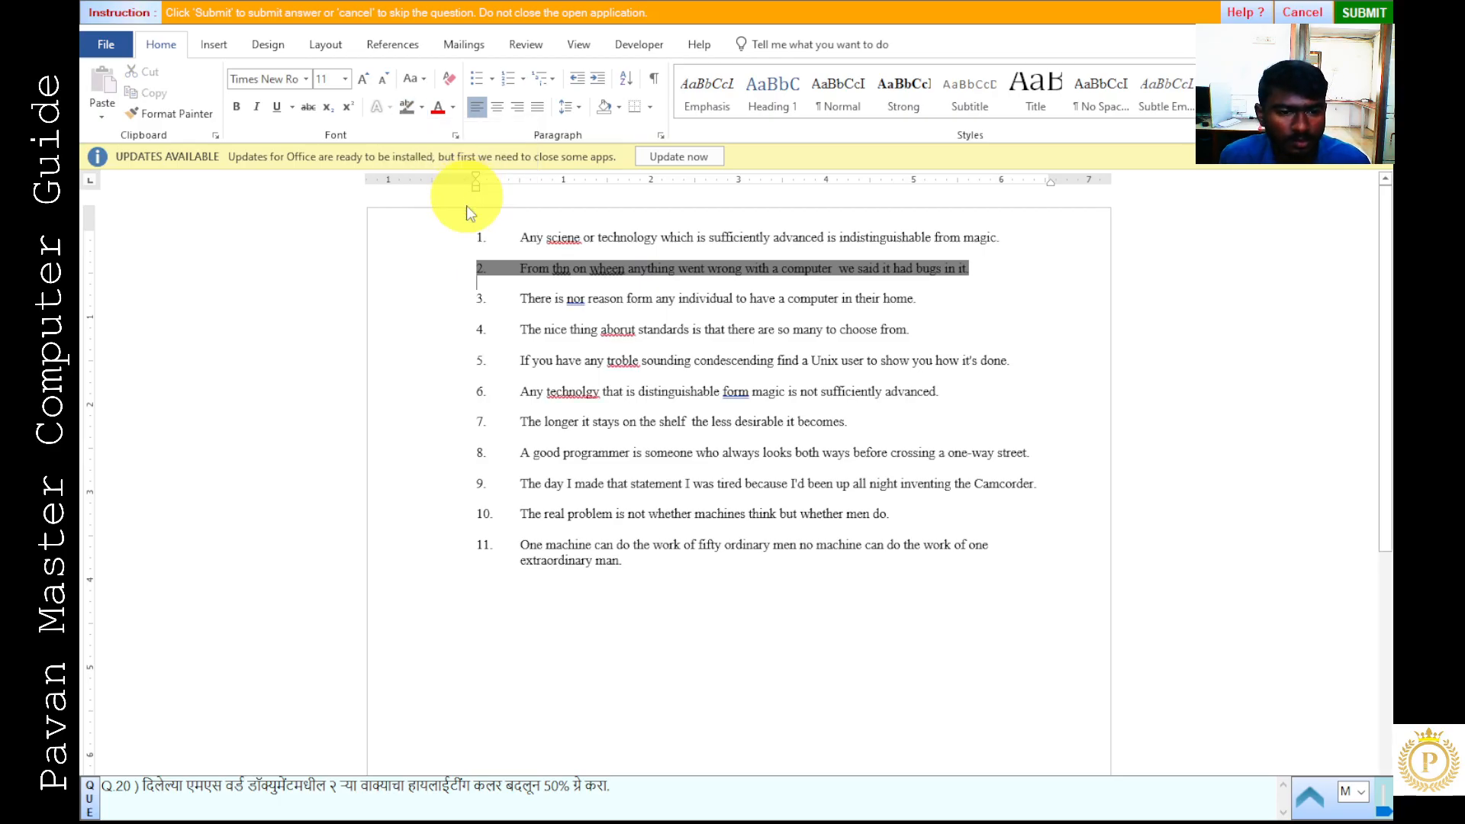
pyautogui.click(538, 426)
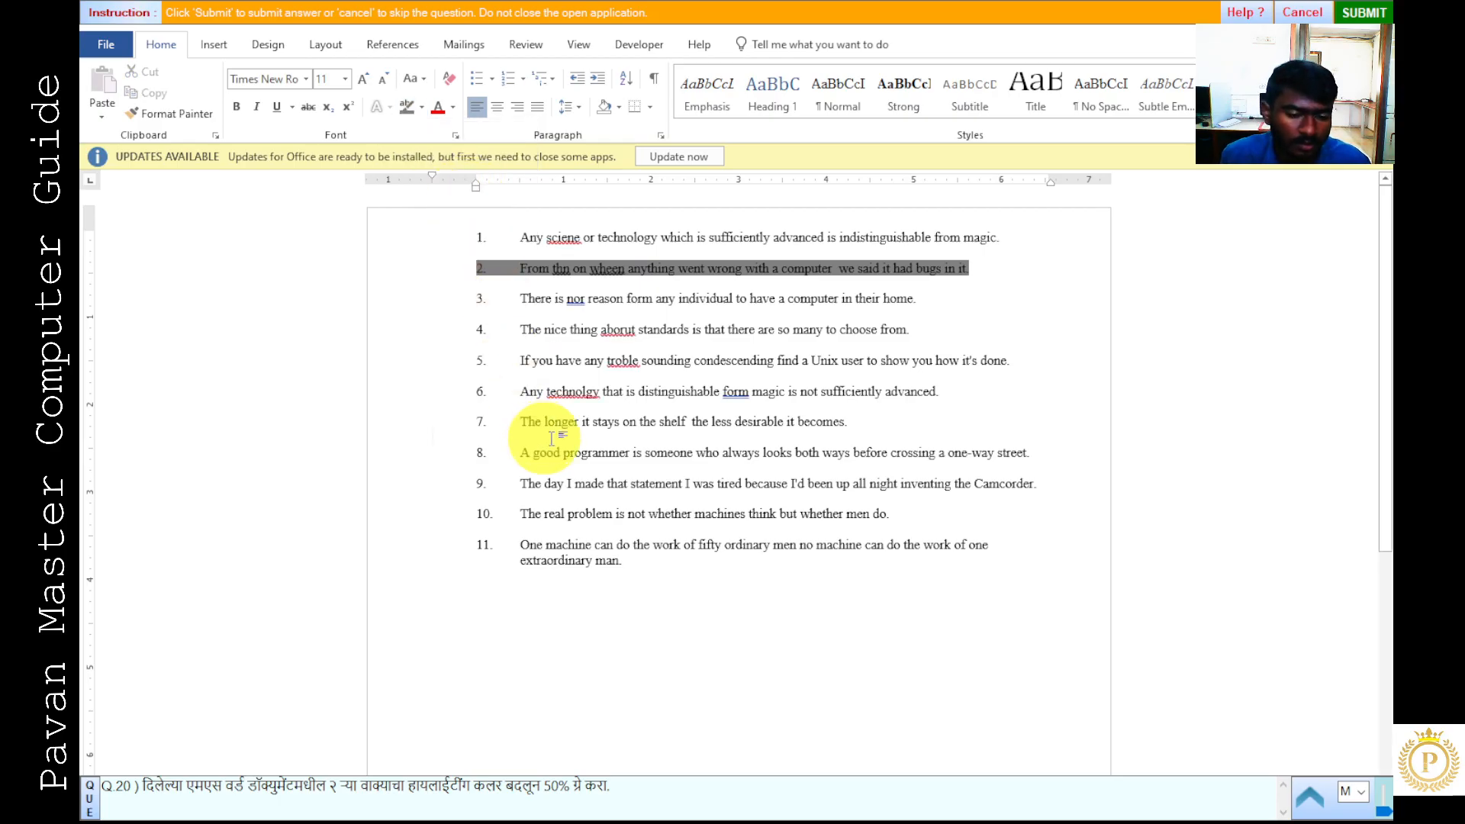
# - Submit the answer to question 20 and dismiss the result message
pyautogui.click(1355, 14)
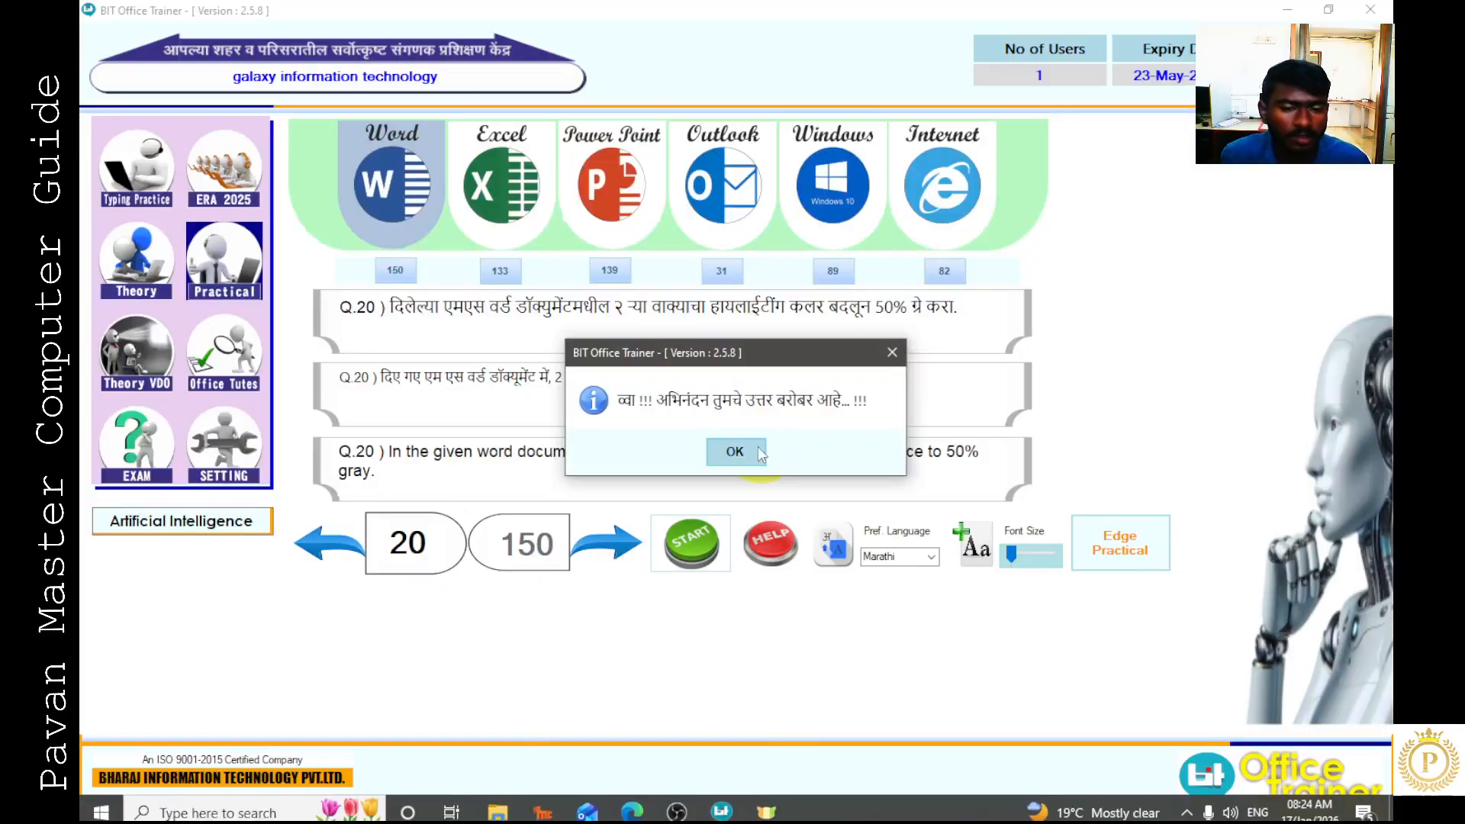
pyautogui.click(732, 452)
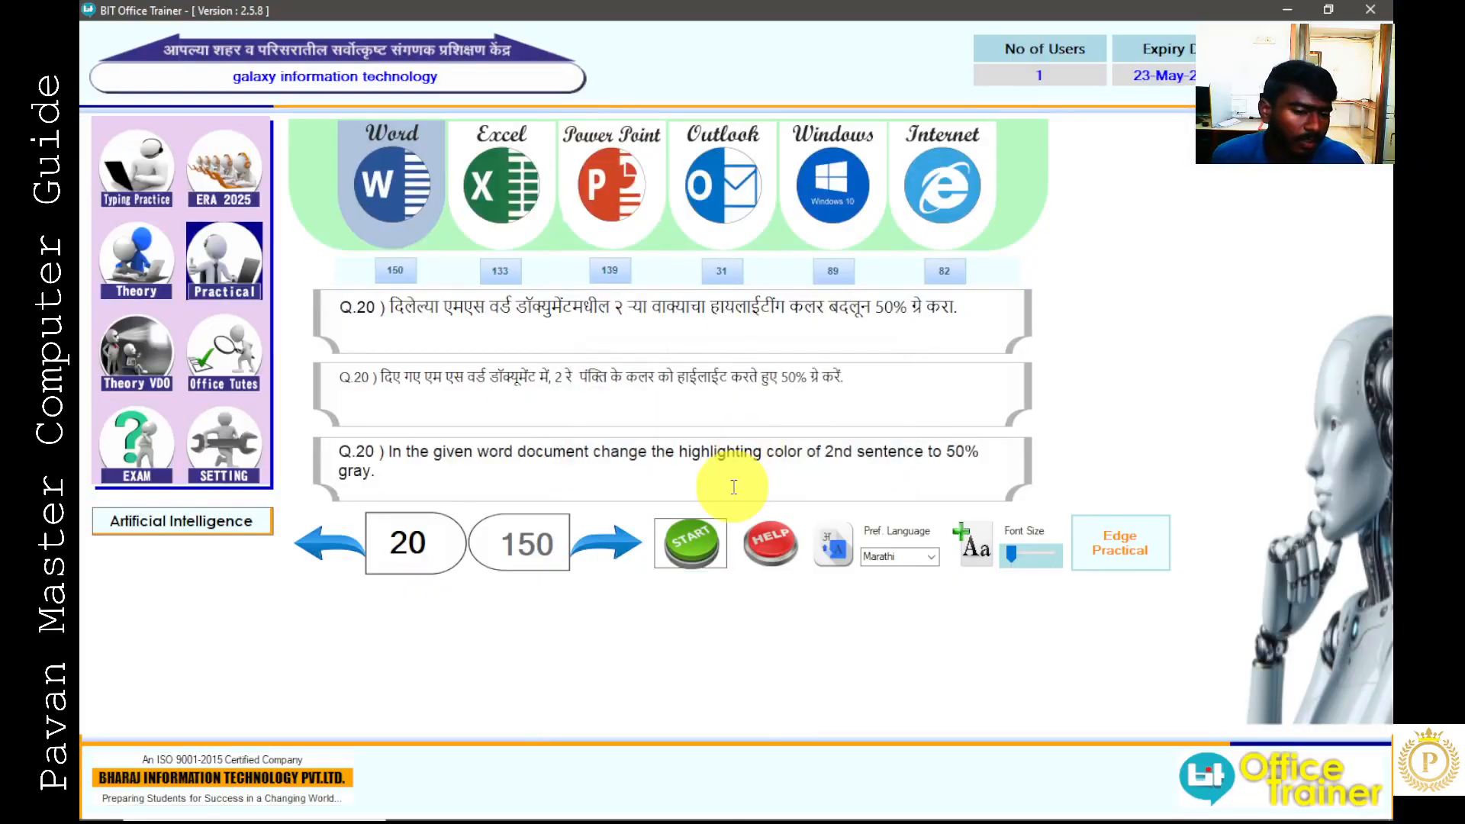